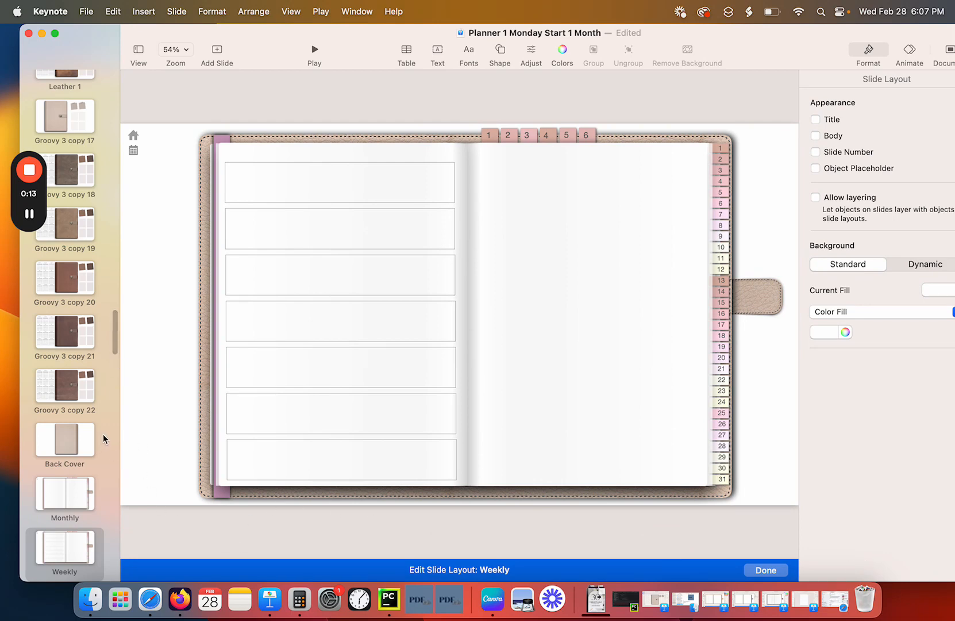
Review the Groovy 3 copy 17 cover, Monthly, Weekly and Daily slide layouts, and leave layout editing.
{"action": "left_click", "coordinate": [72, 119]}
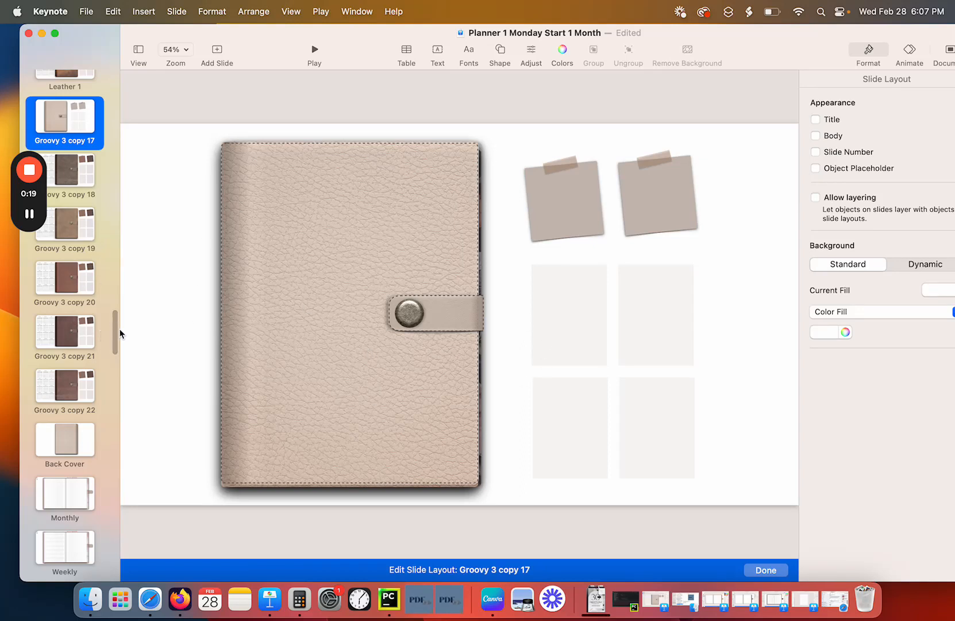
{"action": "scroll", "coordinate": [118, 336], "scroll_direction": "down", "scroll_amount": 1}
{"action": "mouse_move", "coordinate": [118, 331]}
{"action": "left_mouse_down"}
{"action": "mouse_move", "coordinate": [117, 358]}
{"action": "mouse_move", "coordinate": [119, 349]}
{"action": "left_mouse_up"}
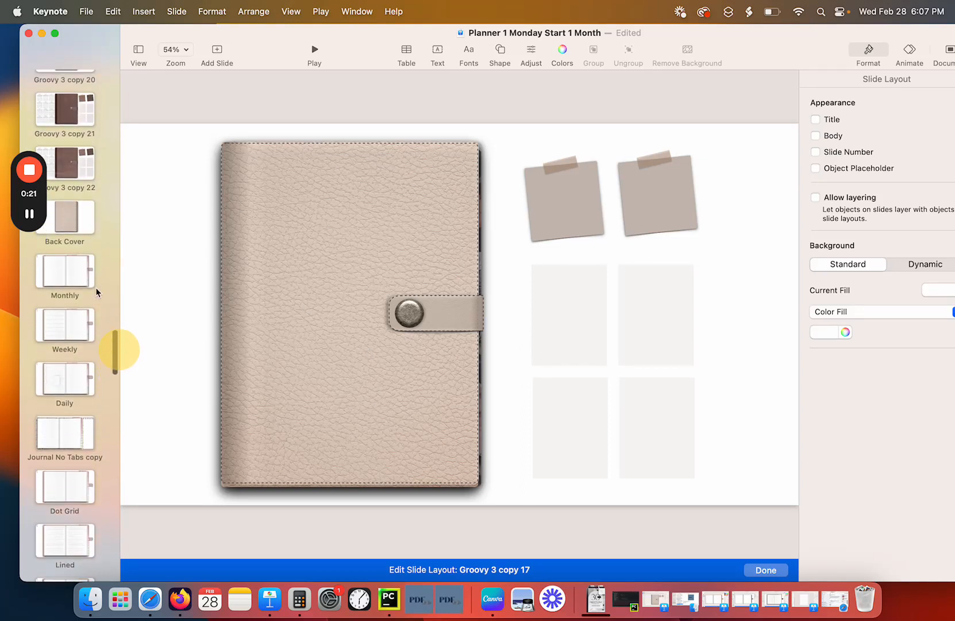
{"action": "left_click", "coordinate": [71, 212]}
{"action": "left_click", "coordinate": [75, 270]}
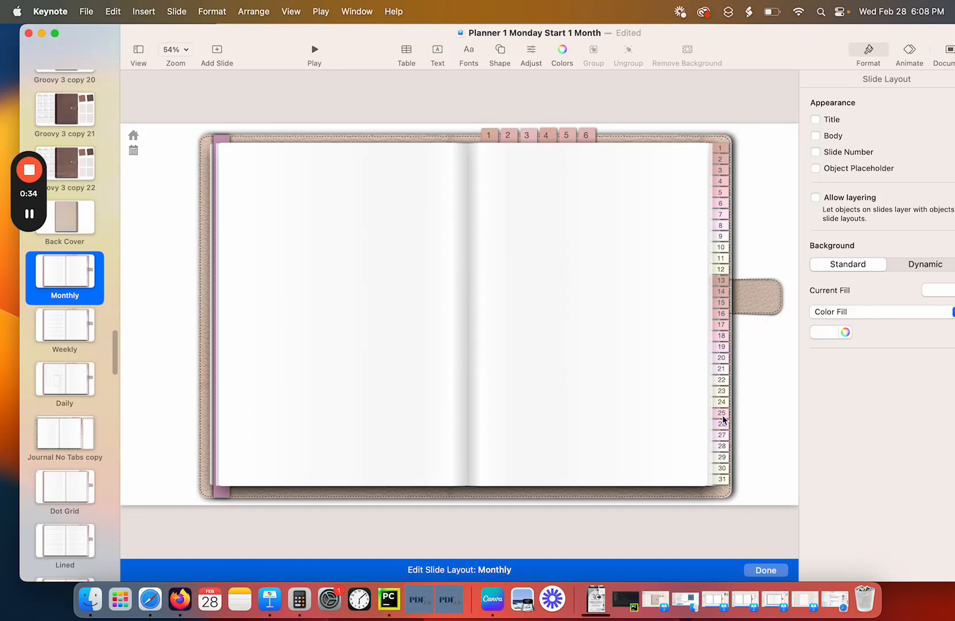
{"action": "left_click", "coordinate": [70, 335]}
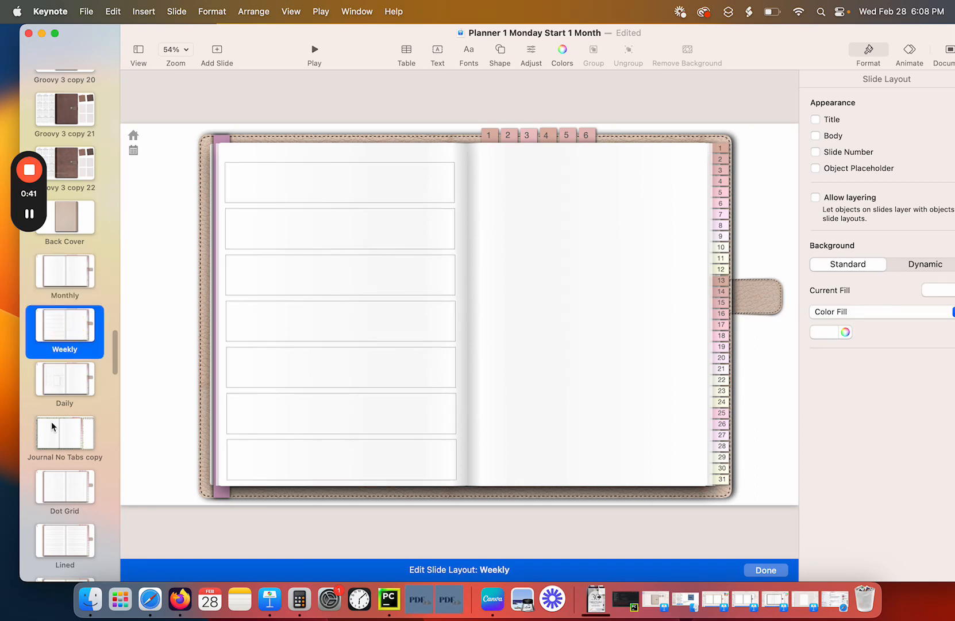
{"action": "left_click", "coordinate": [60, 388]}
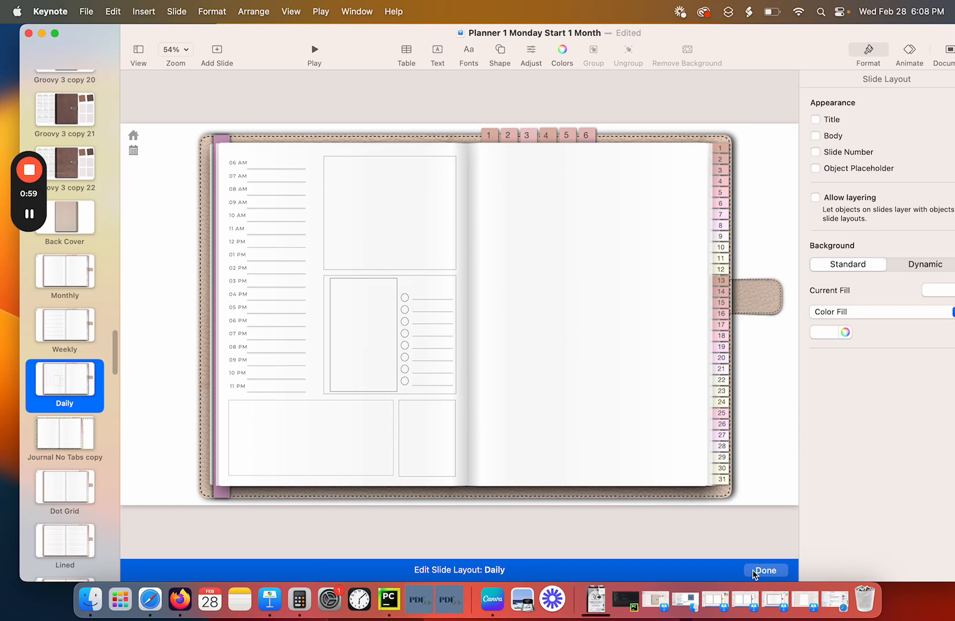
{"action": "left_click", "coordinate": [764, 570]}
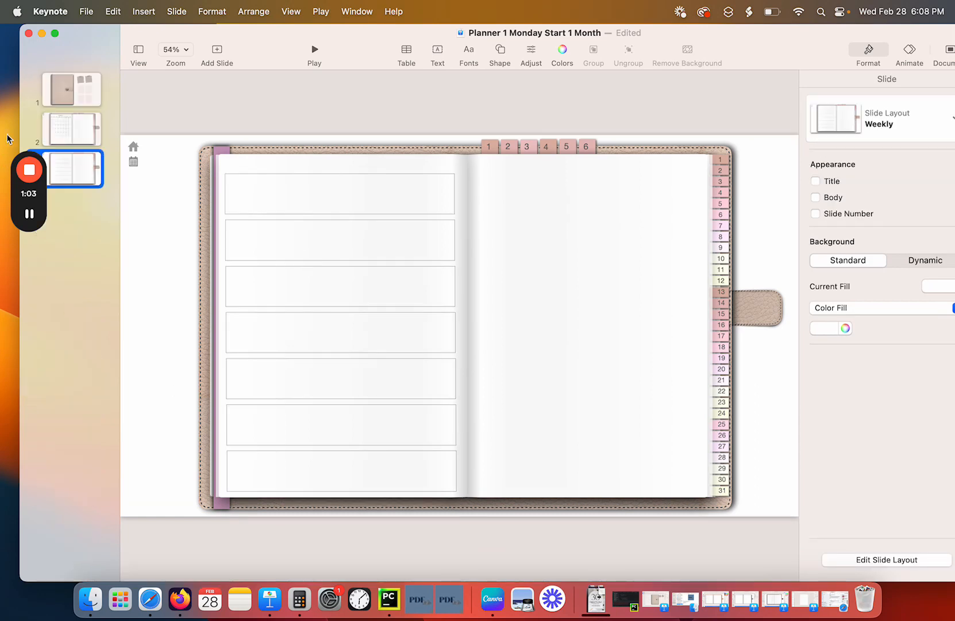
{"action": "left_click", "coordinate": [31, 218]}
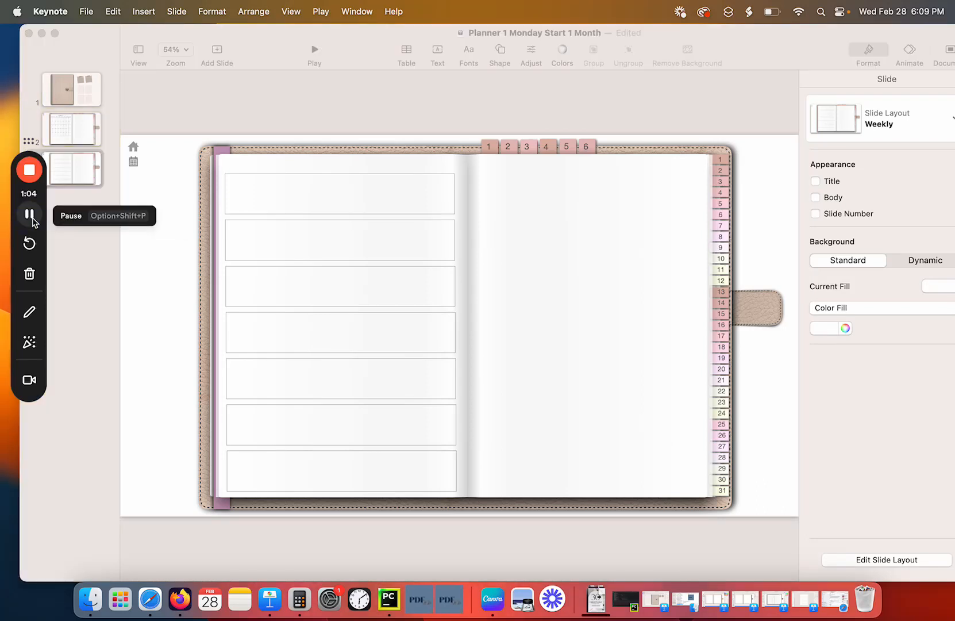
{"action": "left_click", "coordinate": [278, 53]}
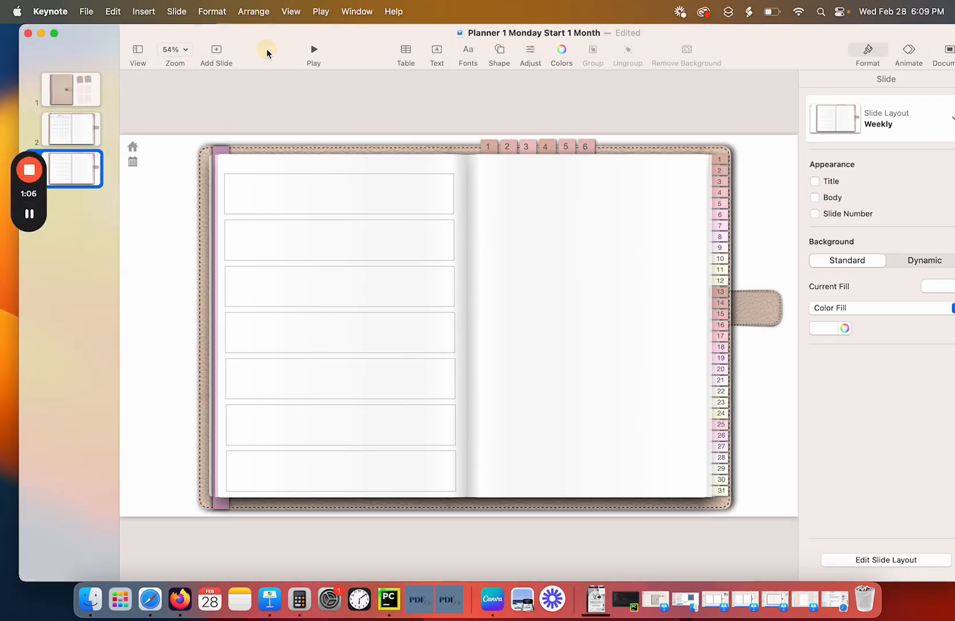
{"action": "left_click_drag", "start_coordinate": [267, 54], "coordinate": [256, 48]}
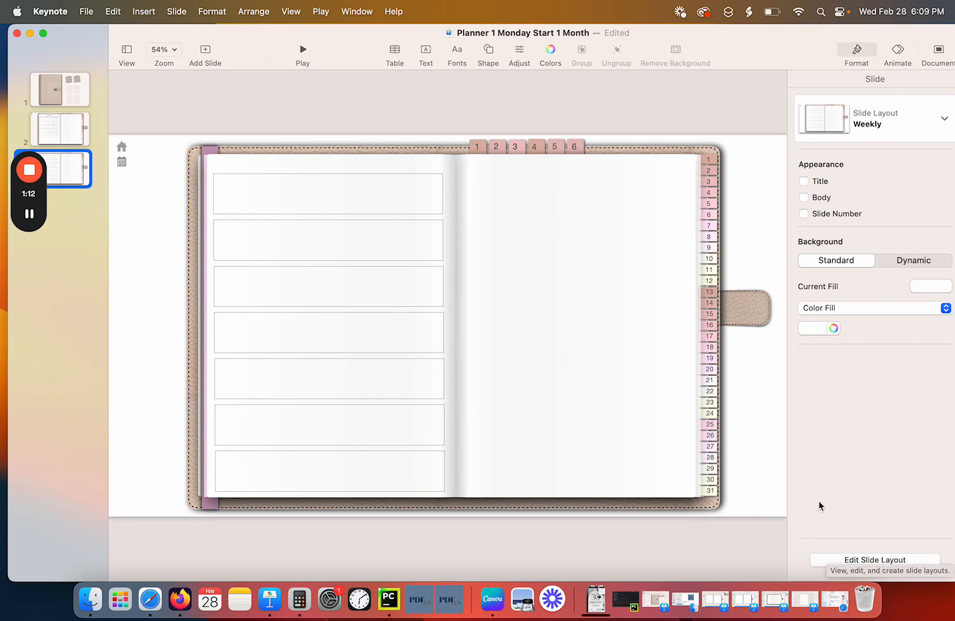
View the cover slide and the March calendar slide, ending on the weekly slide.
{"action": "left_click", "coordinate": [68, 89]}
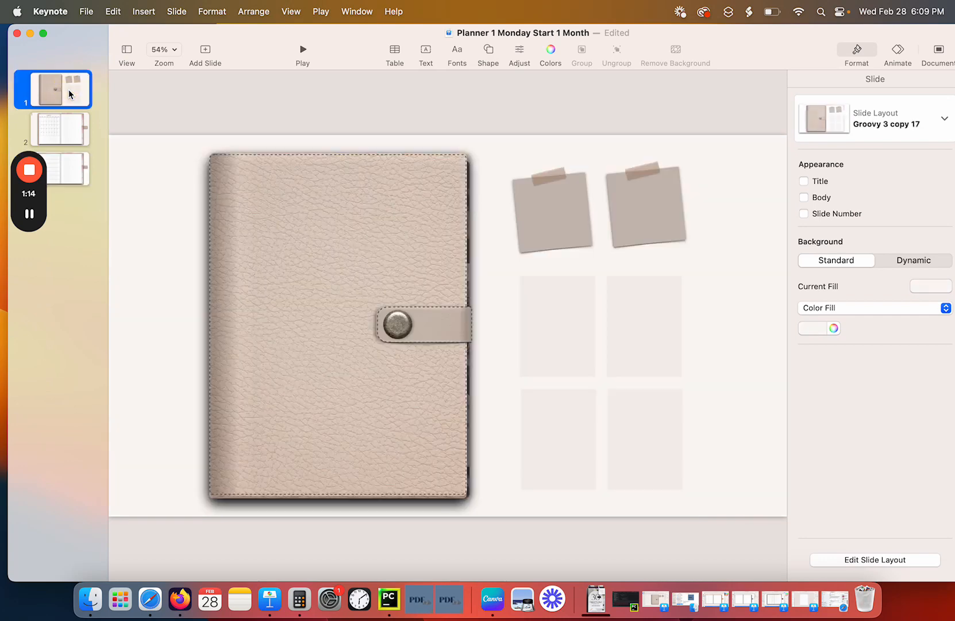
{"action": "left_click", "coordinate": [73, 134]}
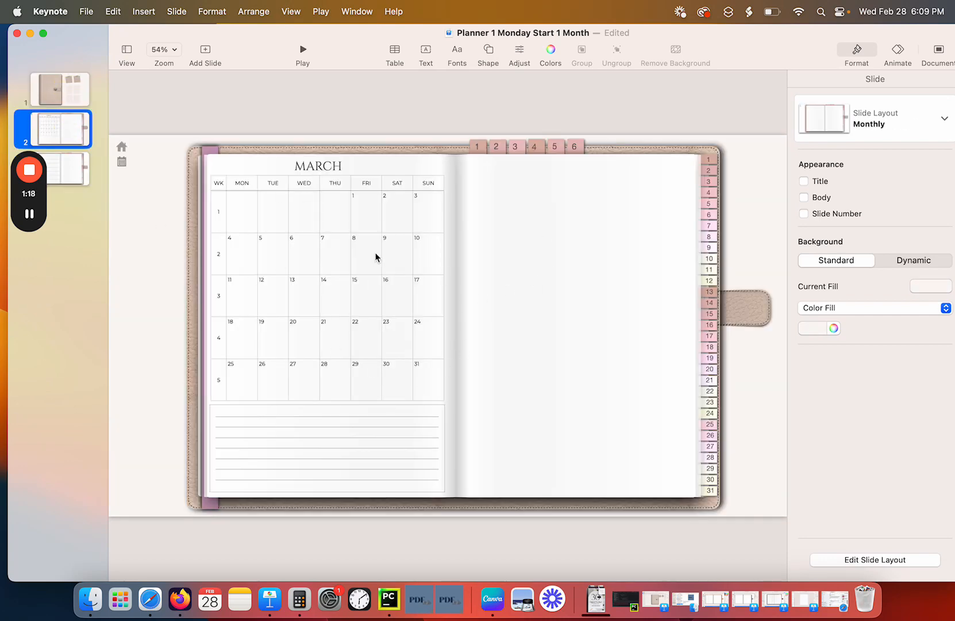
{"action": "left_click", "coordinate": [65, 179]}
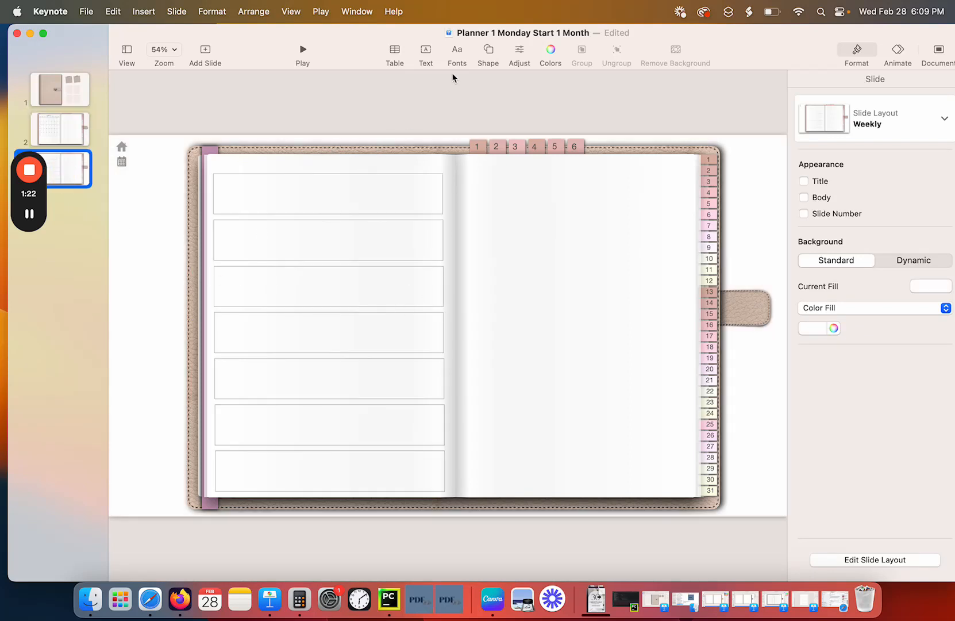
Add a text box above the first box on the weekly slide's left page and set its font to Cinzel.
{"action": "left_click", "coordinate": [425, 52]}
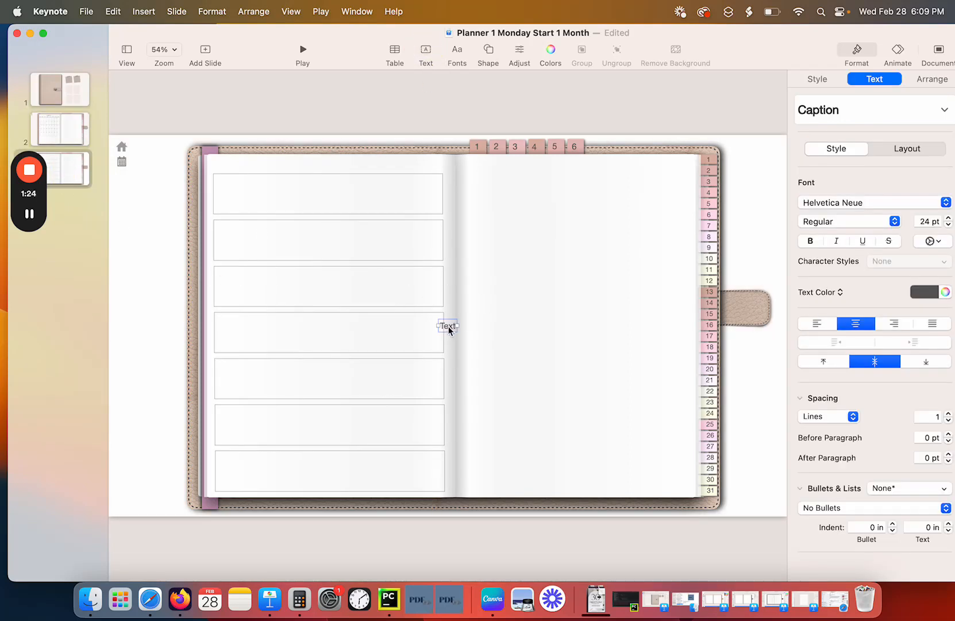
{"action": "left_click_drag", "start_coordinate": [448, 326], "coordinate": [330, 165]}
{"action": "left_click", "coordinate": [892, 205]}
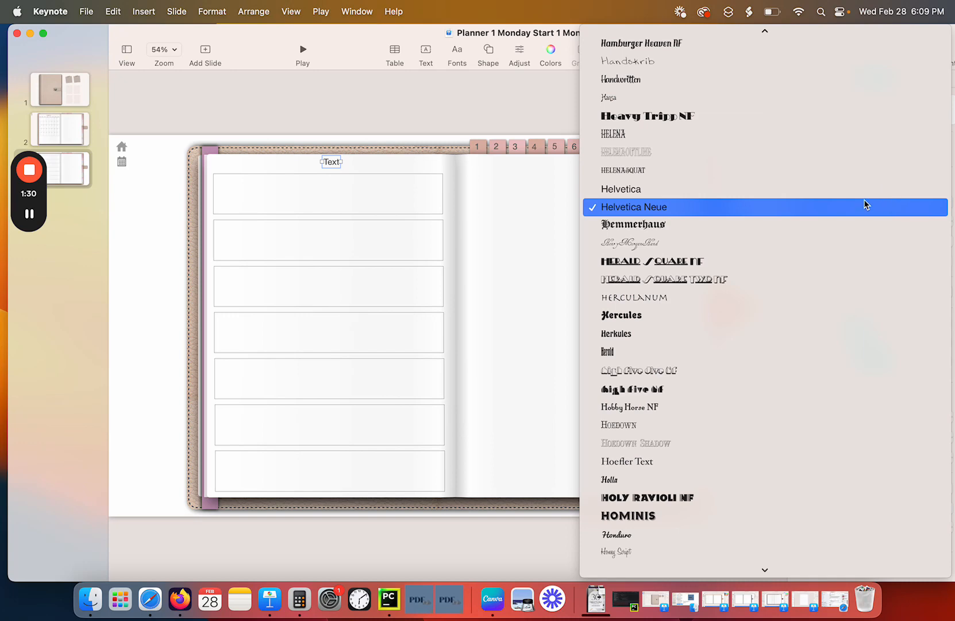
{"action": "scroll", "coordinate": [866, 205], "scroll_direction": "up", "scroll_amount": 15}
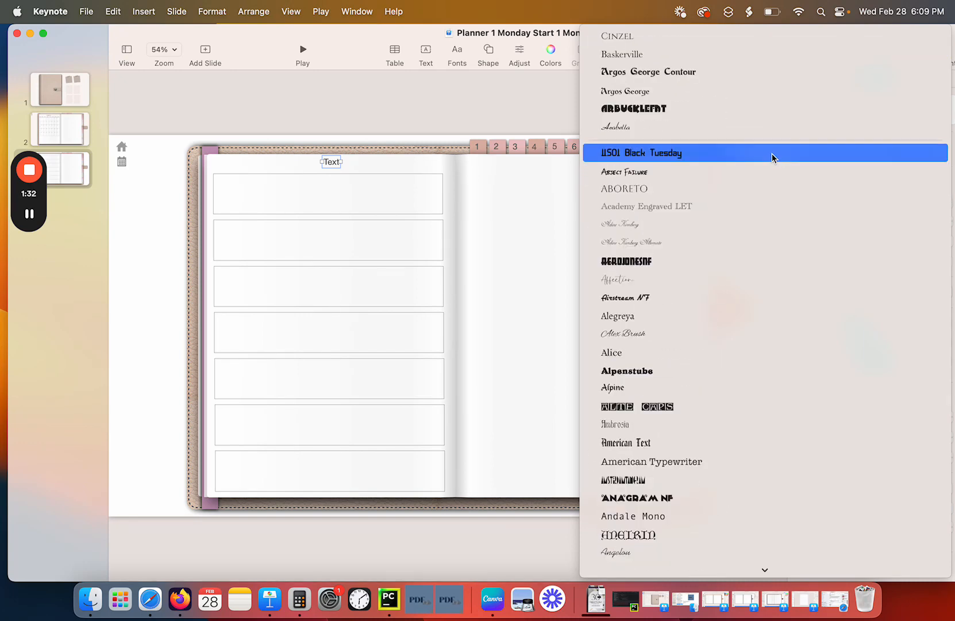
{"action": "left_click", "coordinate": [629, 38]}
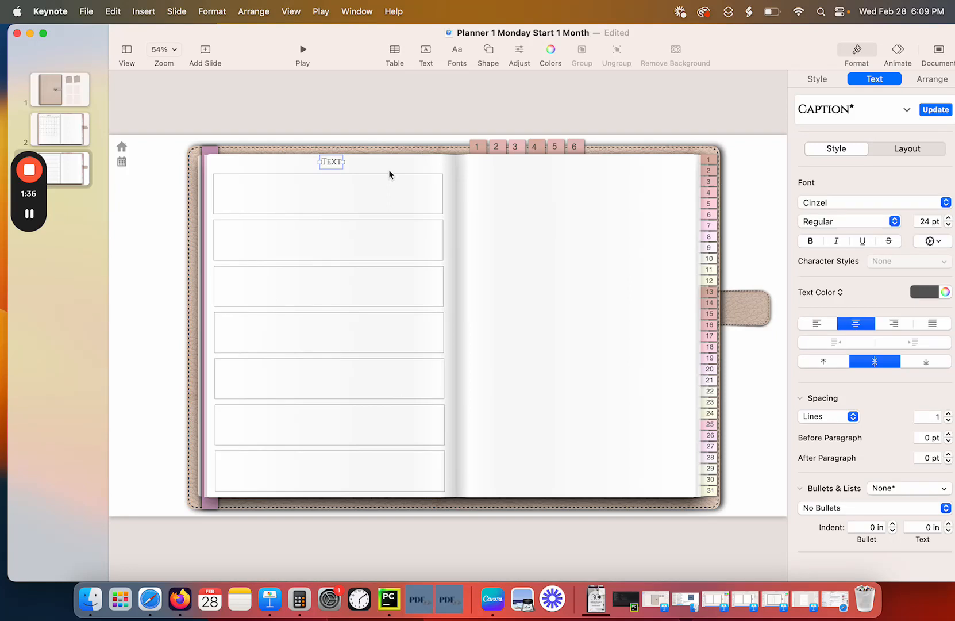
Nudge the heading text box down and widen it above the first weekly box.
{"action": "key", "text": "Down"}
{"action": "key", "text": "Down"}
{"action": "key", "text": "Down"}
{"action": "key", "text": "Down"}
{"action": "key", "text": "Down"}
{"action": "left_click", "coordinate": [386, 173]}
{"action": "left_click", "coordinate": [331, 164]}
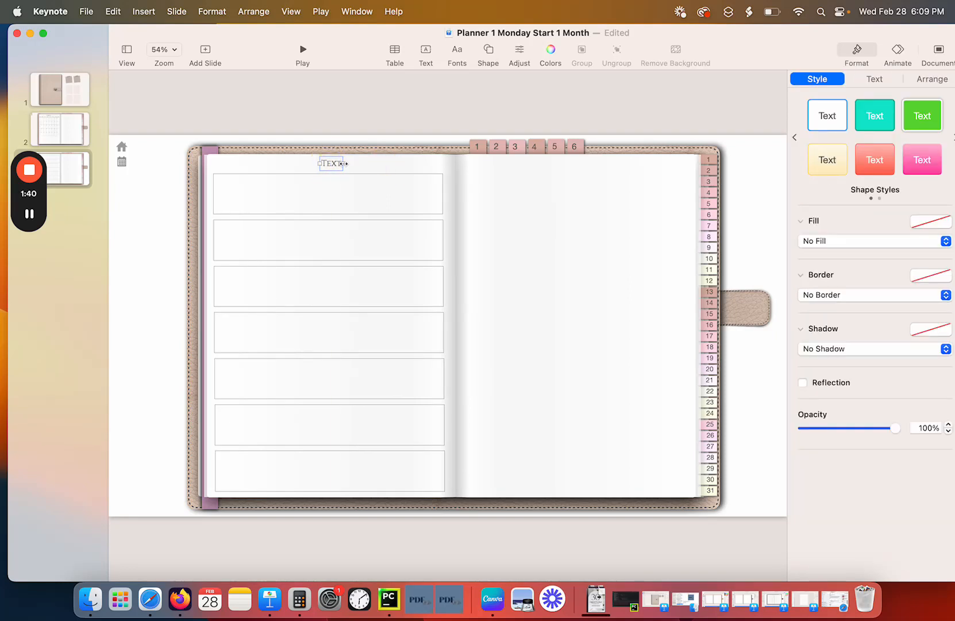
{"action": "mouse_move", "coordinate": [343, 163]}
{"action": "left_mouse_down"}
{"action": "mouse_move", "coordinate": [381, 164]}
{"action": "mouse_move", "coordinate": [285, 163]}
{"action": "mouse_move", "coordinate": [331, 166]}
{"action": "left_mouse_up"}
{"action": "left_click", "coordinate": [402, 169]}
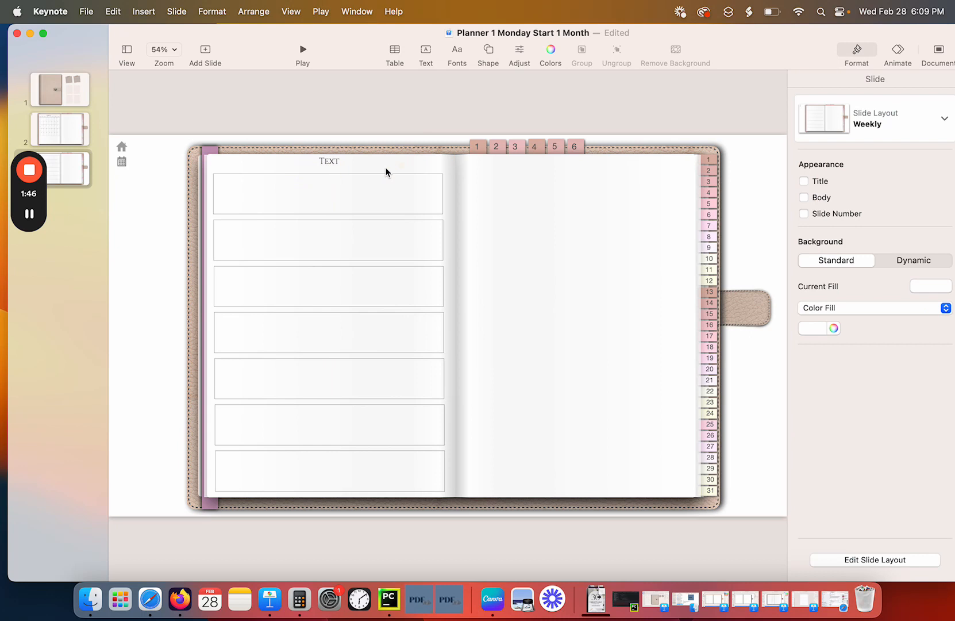
Nudge the widened heading text box slightly down toward the first weekly box, and select the weekly slide.
{"action": "left_click", "coordinate": [335, 166]}
{"action": "key", "text": "Down"}
{"action": "key", "text": "Down"}
{"action": "key", "text": "Down"}
{"action": "key", "text": "Down"}
{"action": "key", "text": "Down"}
{"action": "key", "text": "Down"}
{"action": "key", "text": "Down"}
{"action": "key", "text": "Down"}
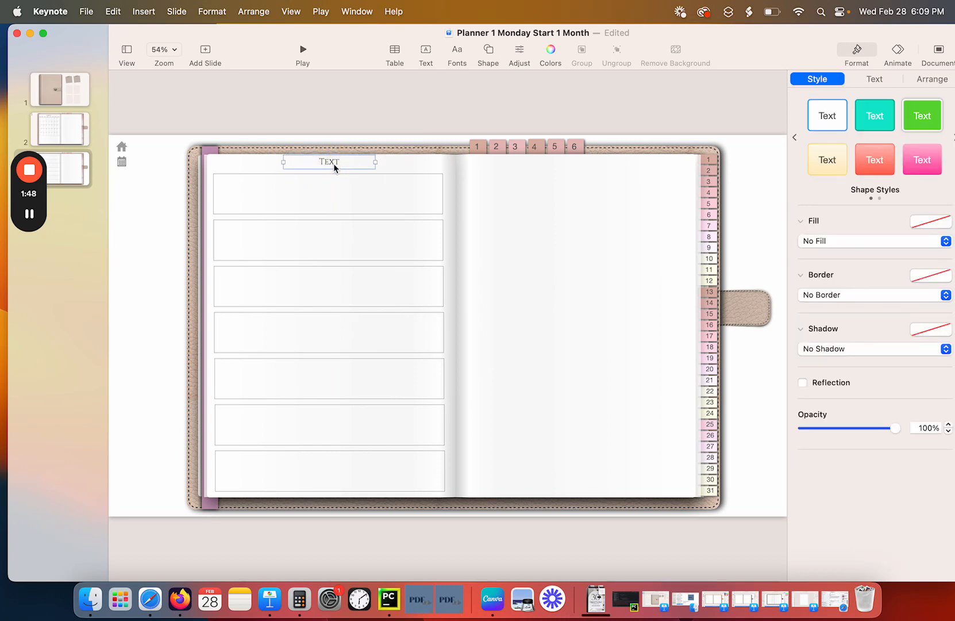
{"action": "left_click", "coordinate": [414, 165]}
{"action": "left_click", "coordinate": [326, 168]}
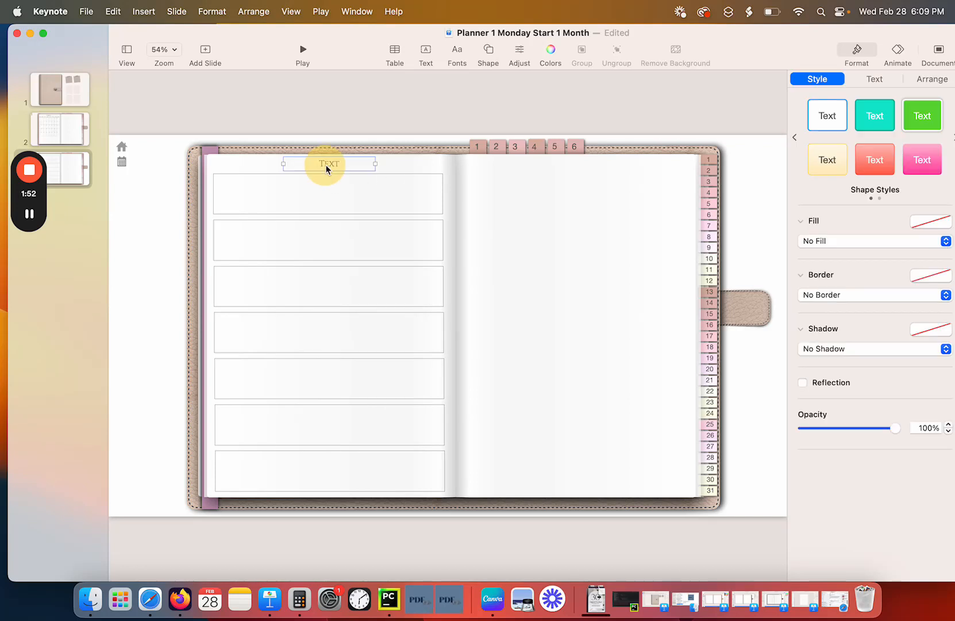
{"action": "left_click", "coordinate": [73, 172]}
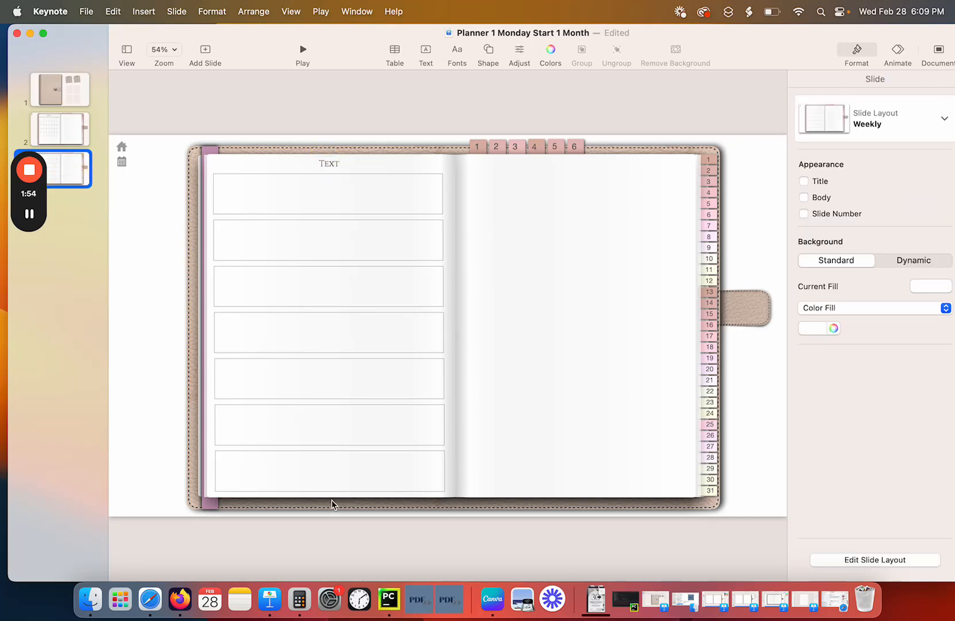
Switch to PDFLinkr and open its Duplicate Keynote Slides tool.
{"action": "left_click", "coordinate": [449, 603]}
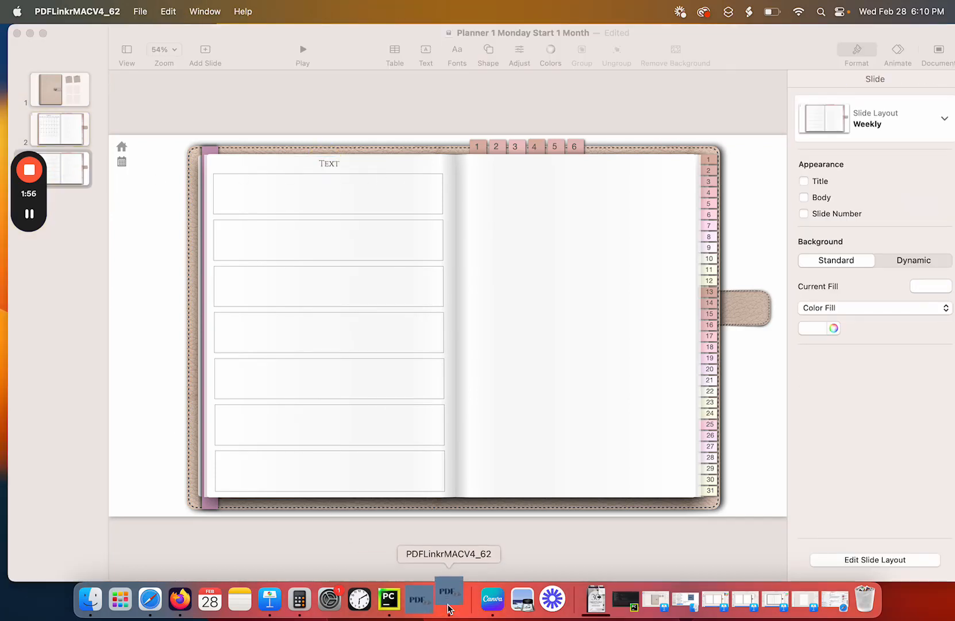
{"action": "left_click_drag", "start_coordinate": [158, 59], "coordinate": [414, 62]}
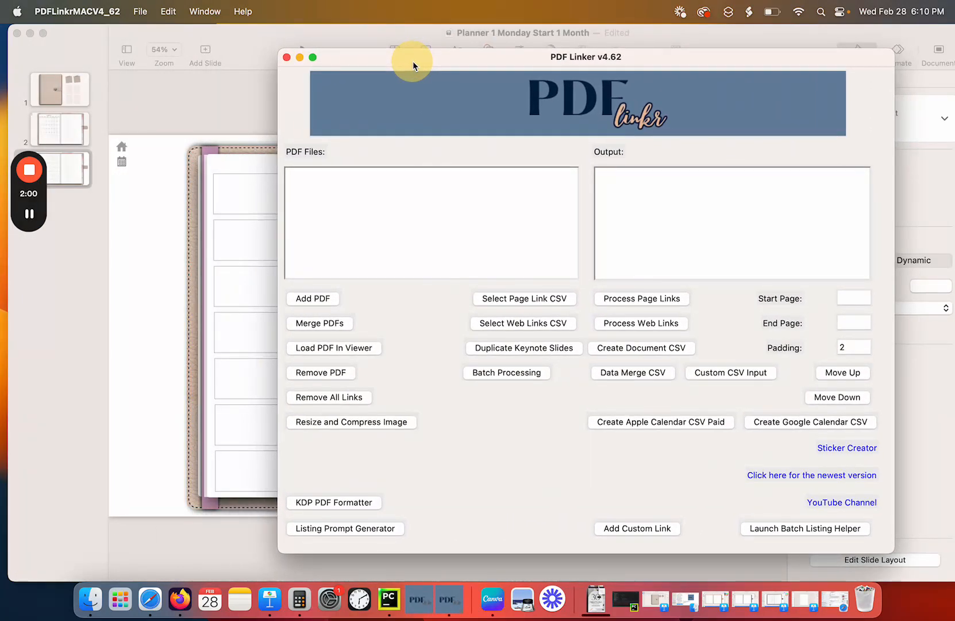
{"action": "left_click", "coordinate": [543, 352]}
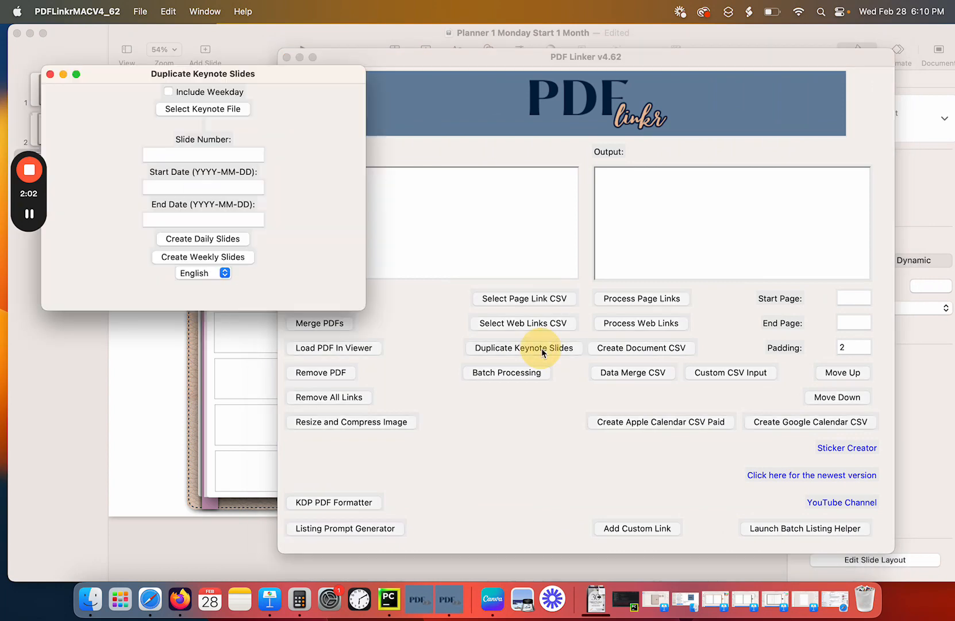
Load the Keynote file Planner 1 Monday Start 1 Month from the Etsy 30 Day Experiment folder on the Desktop.
{"action": "left_click", "coordinate": [230, 112]}
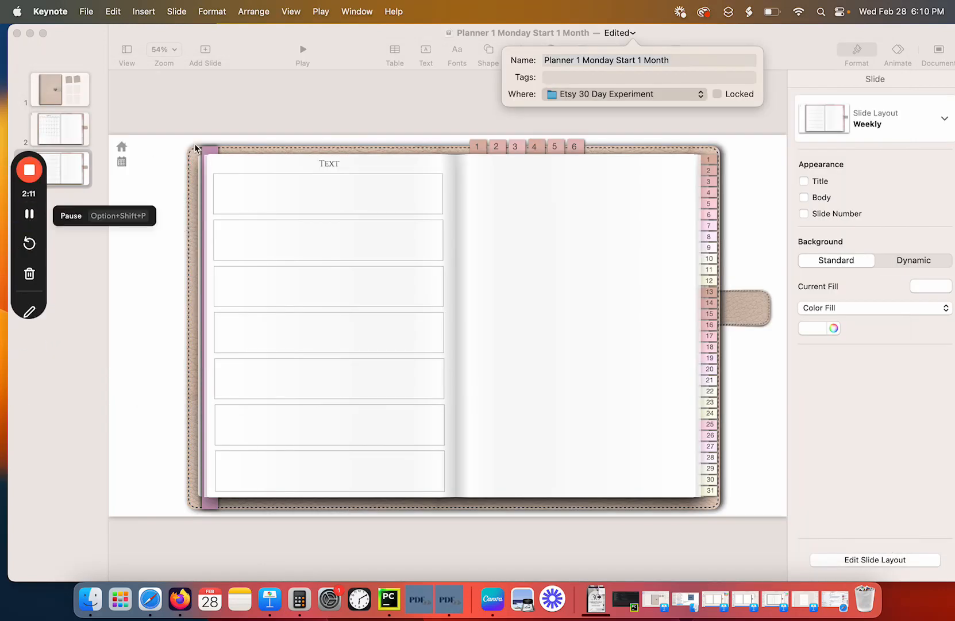
{"action": "left_click", "coordinate": [449, 600]}
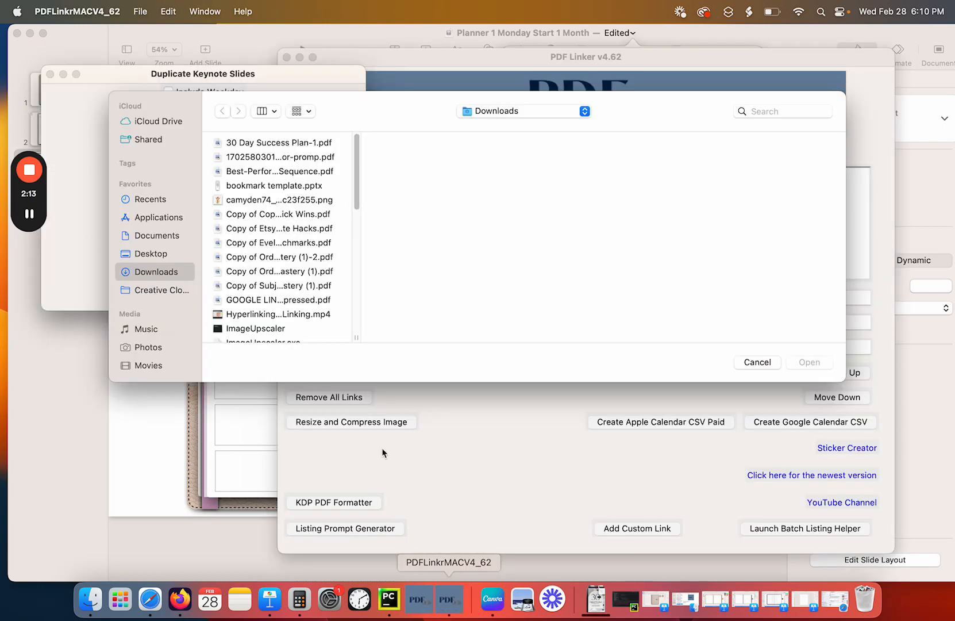
{"action": "left_click", "coordinate": [153, 254]}
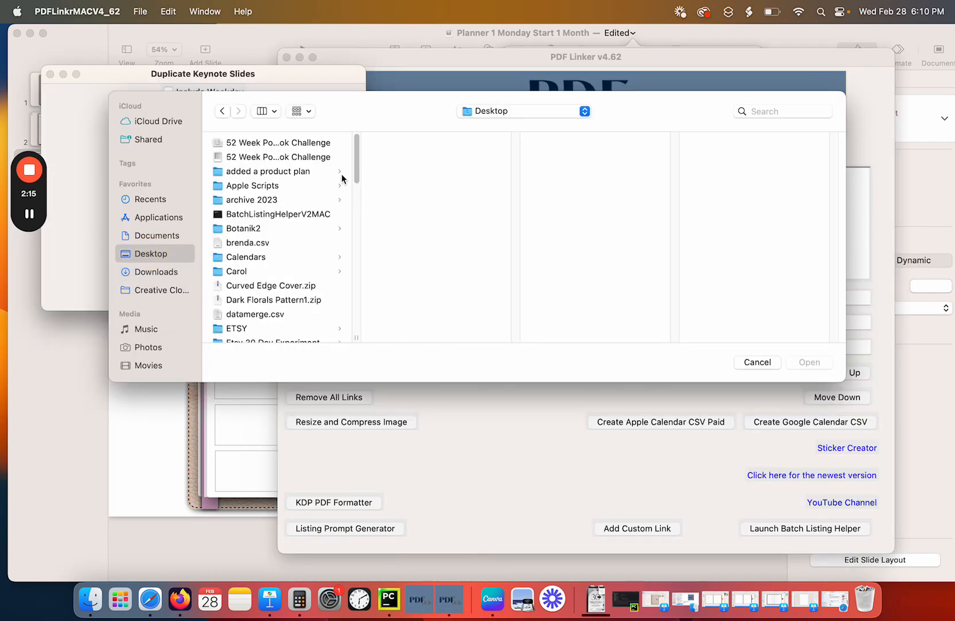
{"action": "mouse_move", "coordinate": [354, 165]}
{"action": "left_mouse_down"}
{"action": "mouse_move", "coordinate": [355, 260]}
{"action": "mouse_move", "coordinate": [354, 183]}
{"action": "left_mouse_up"}
{"action": "left_click", "coordinate": [313, 207]}
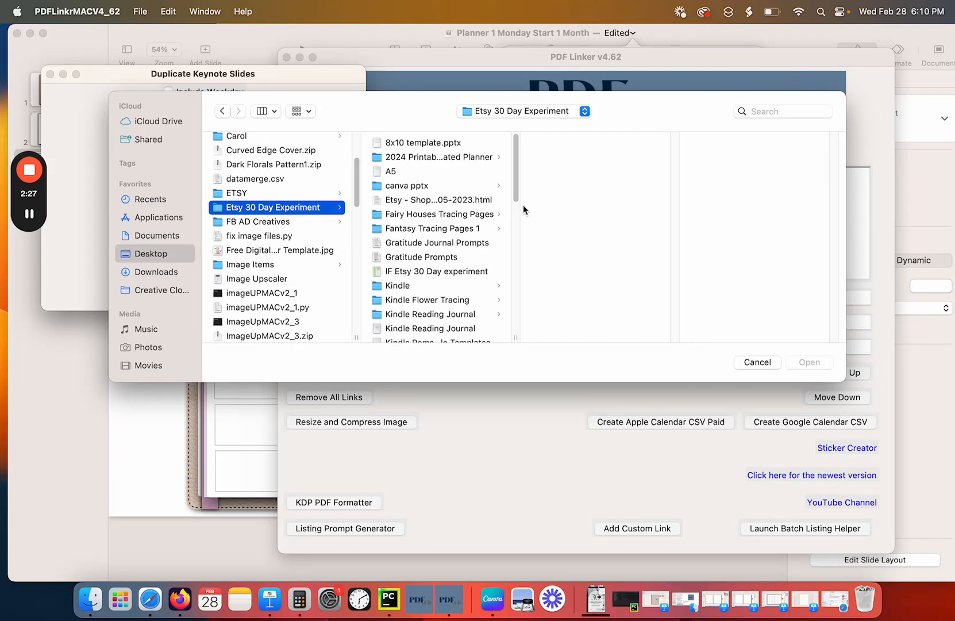
{"action": "left_click_drag", "start_coordinate": [517, 182], "coordinate": [517, 279]}
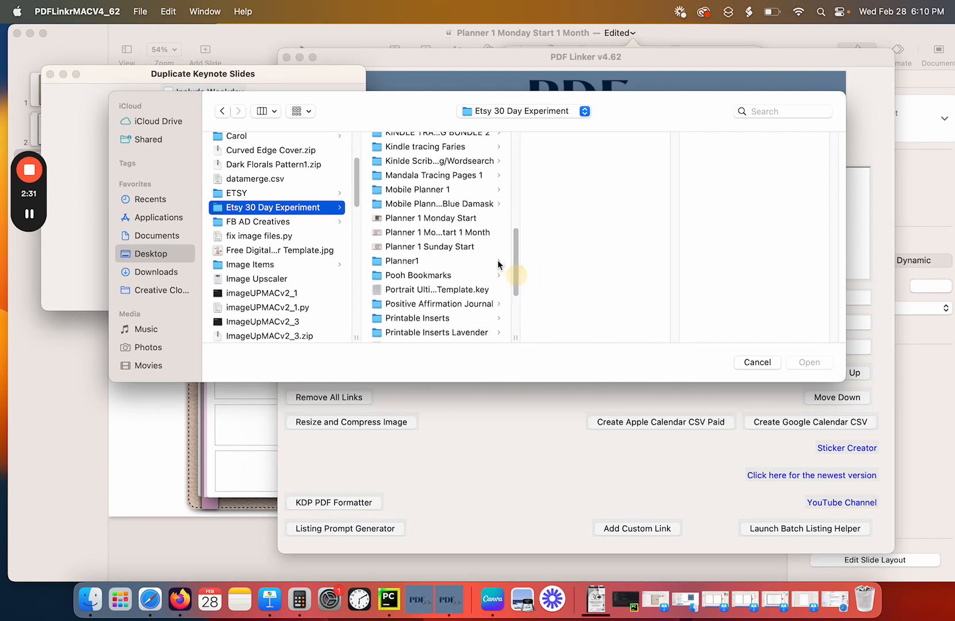
{"action": "left_click_drag", "start_coordinate": [516, 338], "coordinate": [662, 338]}
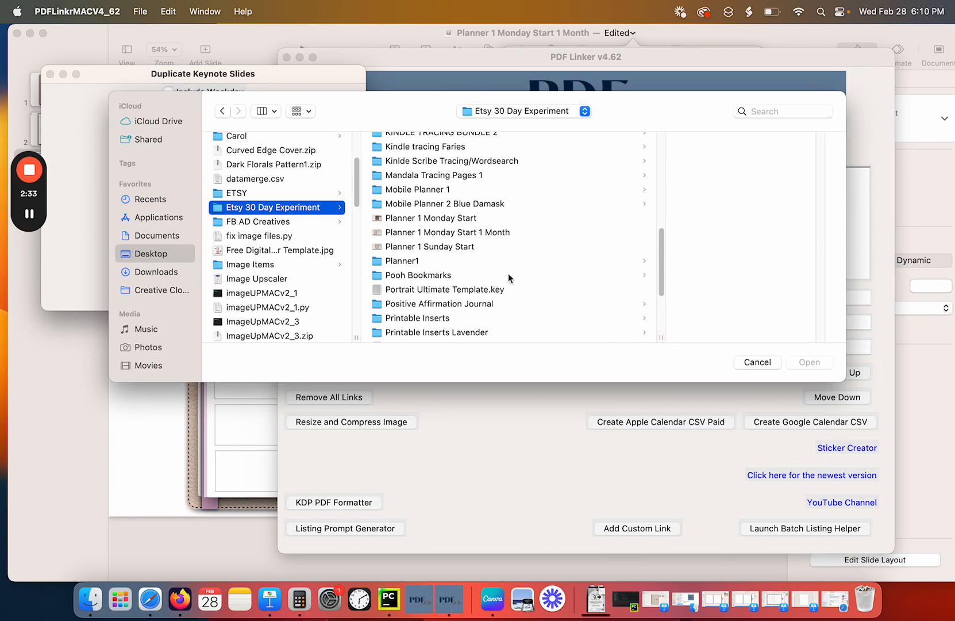
{"action": "left_click", "coordinate": [492, 232]}
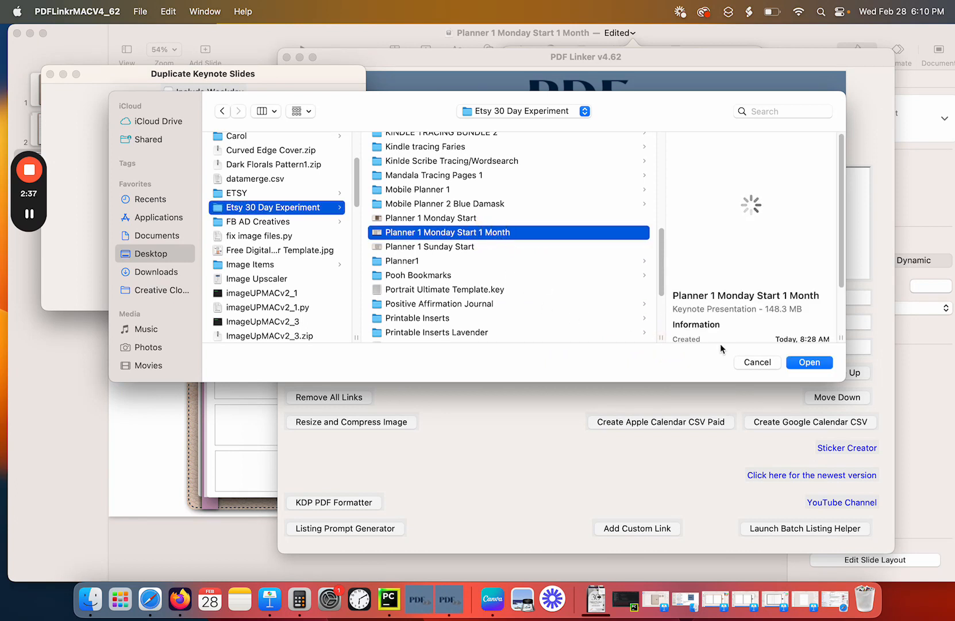
{"action": "left_click", "coordinate": [810, 363]}
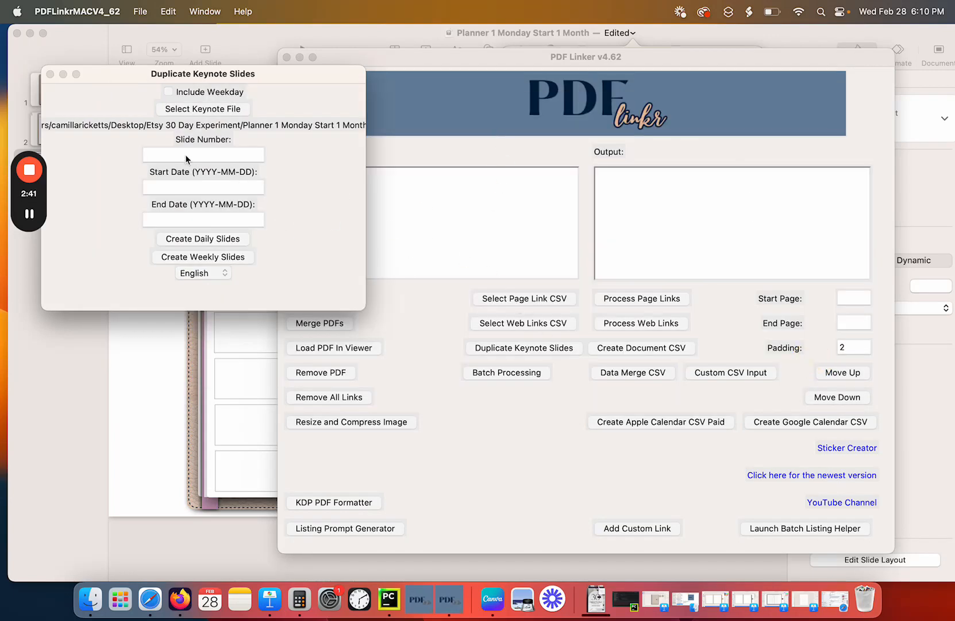
Set the slide number to duplicate to 3 and the start date to 2024-03-01.
{"action": "left_click_drag", "start_coordinate": [124, 79], "coordinate": [304, 79]}
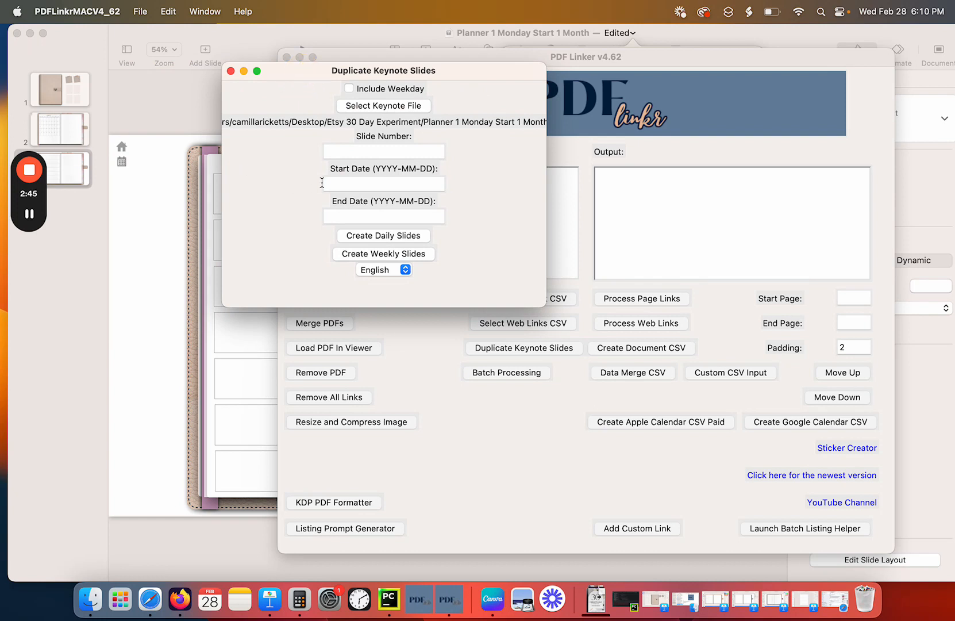
{"action": "left_click", "coordinate": [364, 152]}
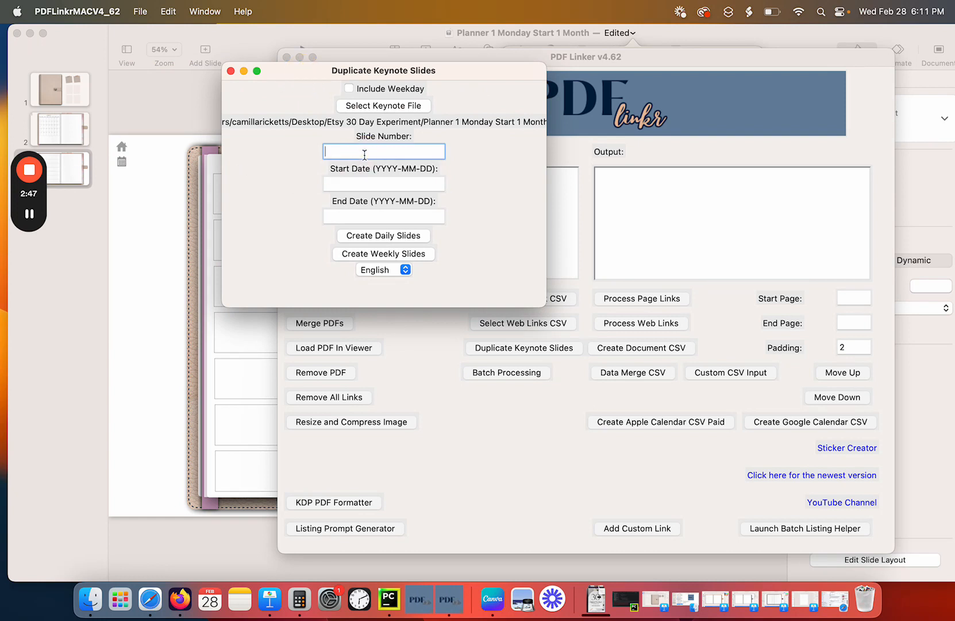
{"action": "type", "text": "3"}
{"action": "left_click", "coordinate": [372, 185]}
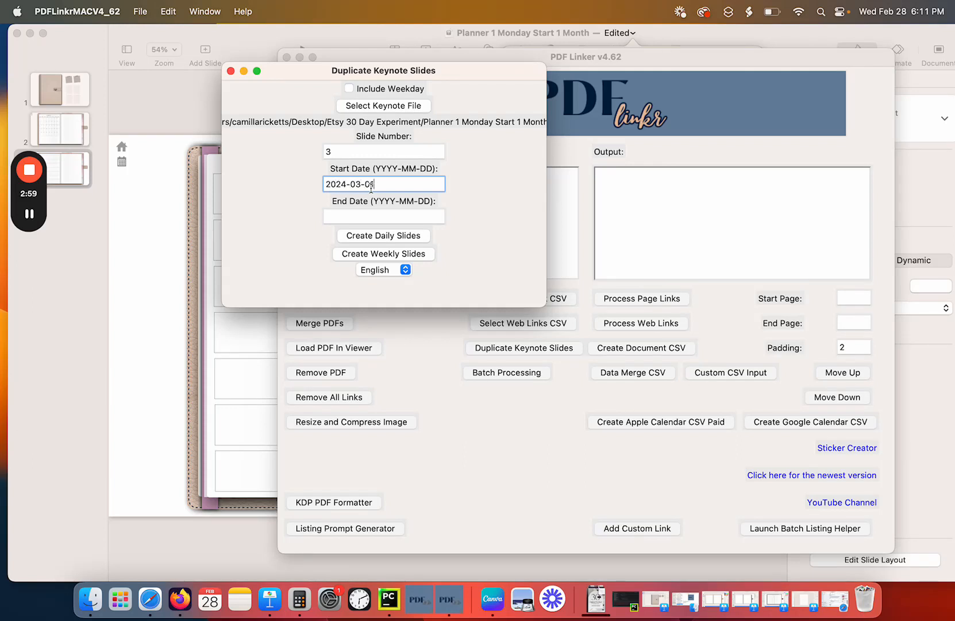
{"action": "left_click", "coordinate": [357, 216]}
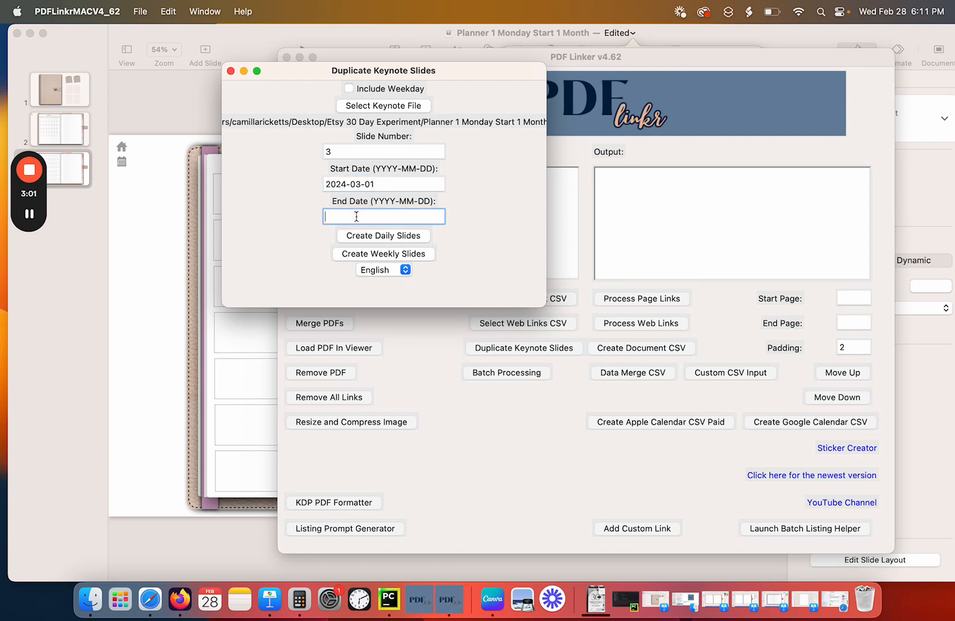
Switch to Calendar and view the full 2024 year to check which weeks March covers.
{"action": "left_click", "coordinate": [217, 602]}
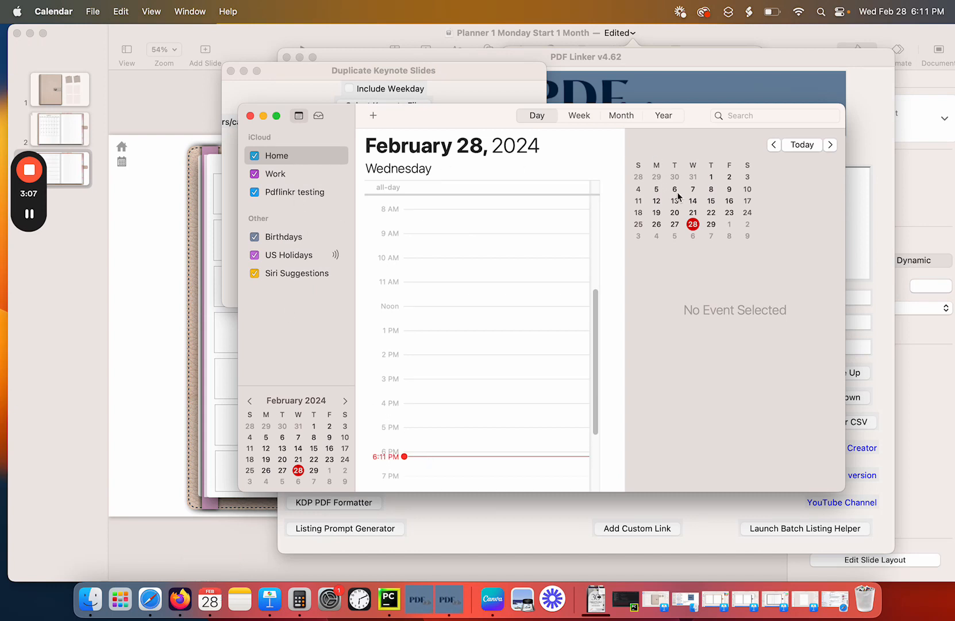
{"action": "left_click", "coordinate": [632, 117]}
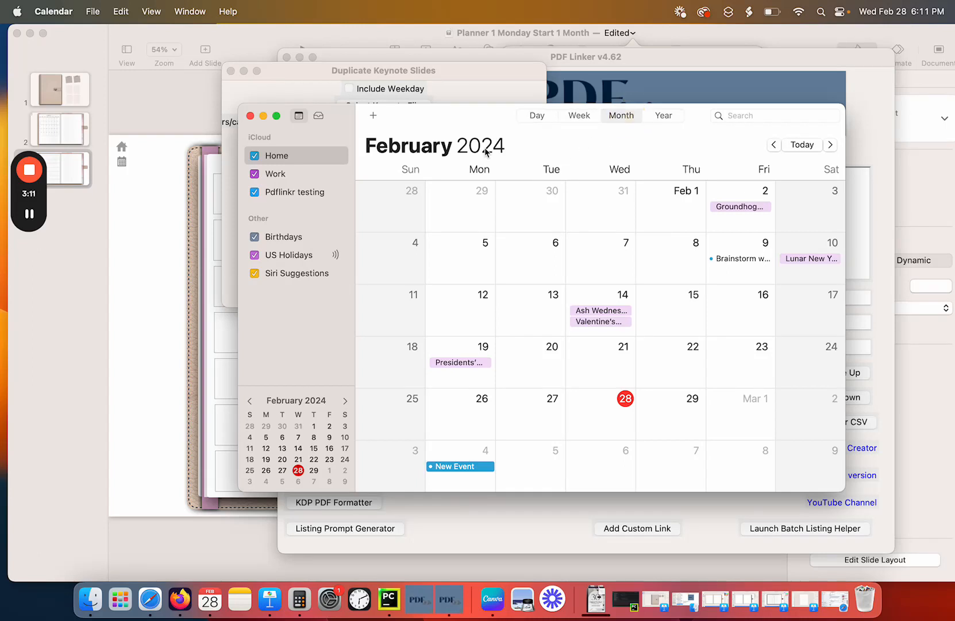
{"action": "left_click", "coordinate": [679, 119]}
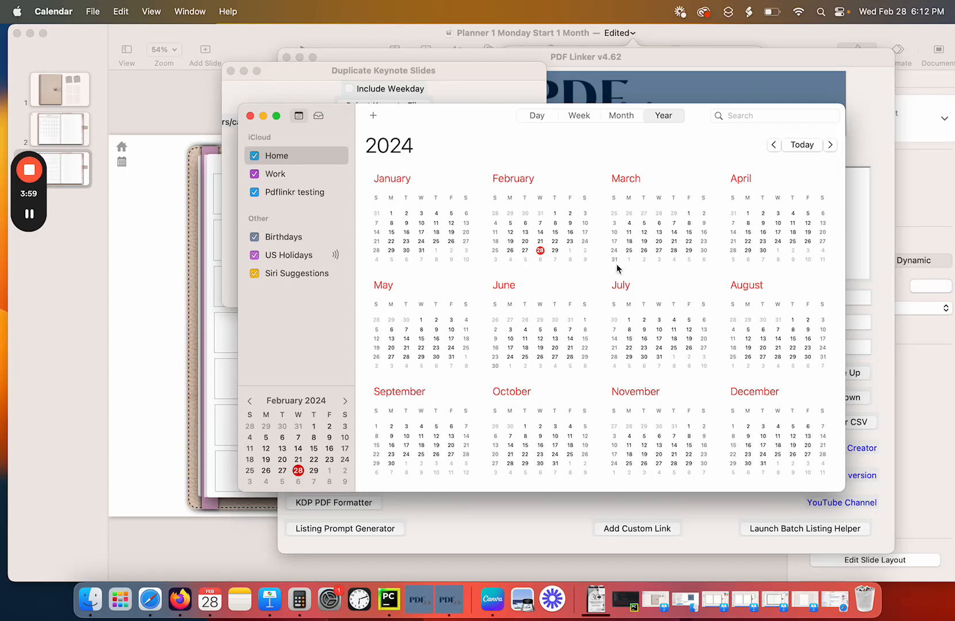
Return to PDFLinkr and set the start date to 2024-02-26 and the end date to 2024-03-31.
{"action": "left_click", "coordinate": [454, 81]}
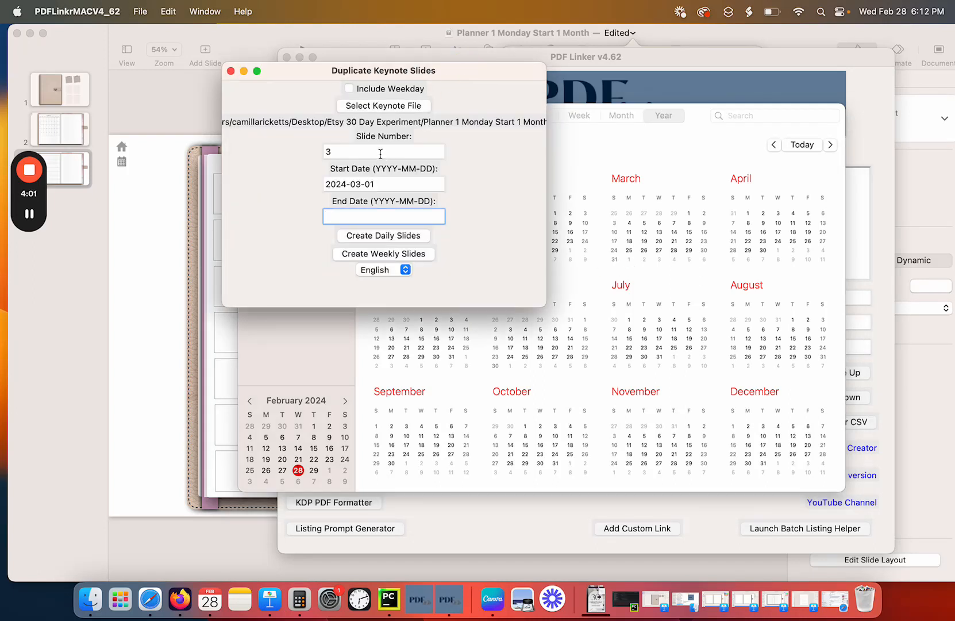
{"action": "left_click_drag", "start_coordinate": [376, 184], "coordinate": [312, 183]}
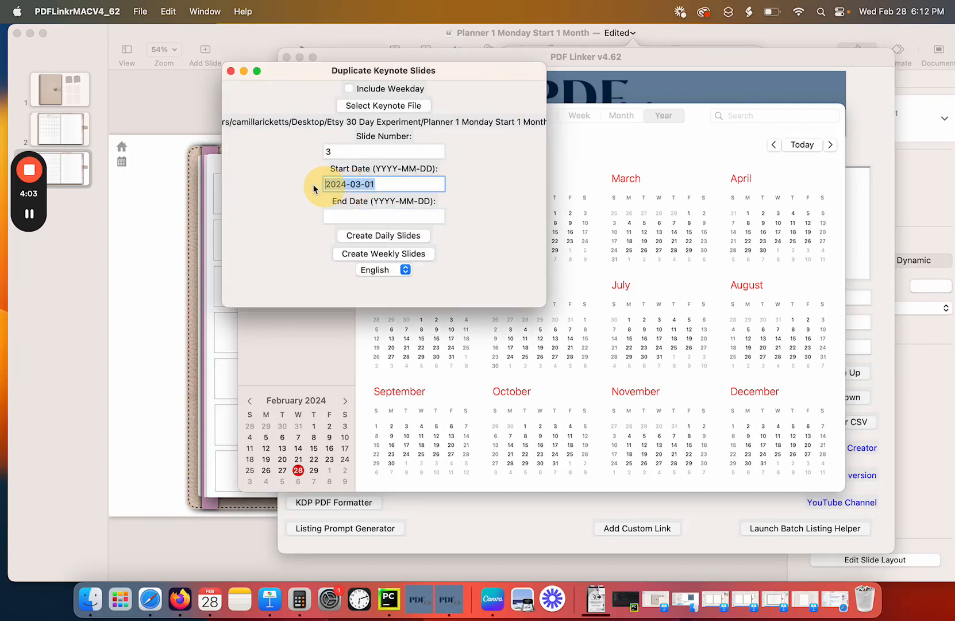
{"action": "type", "text": "2024-"}
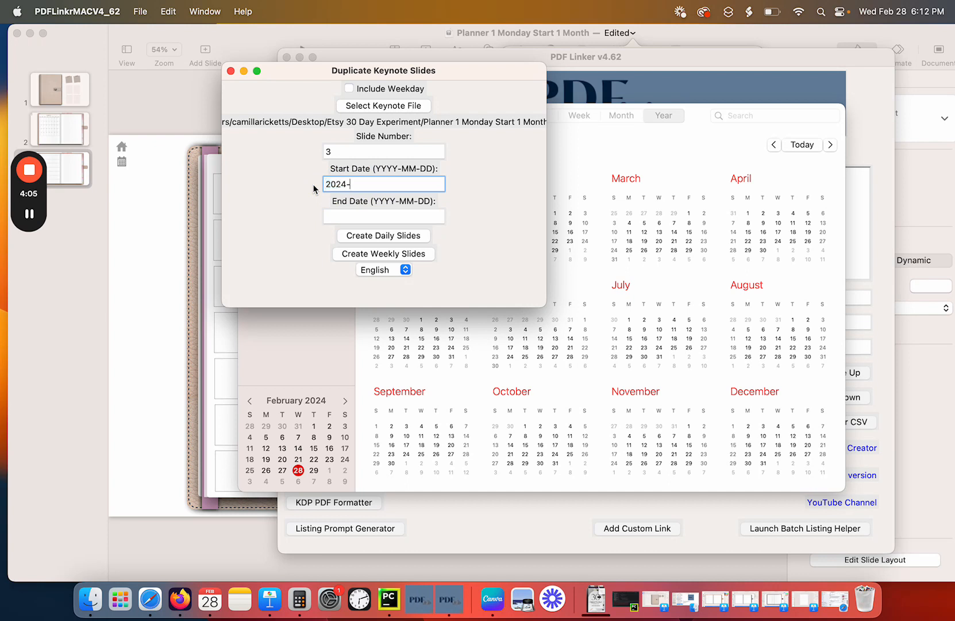
{"action": "type", "text": "02-26"}
{"action": "key", "text": "Tab"}
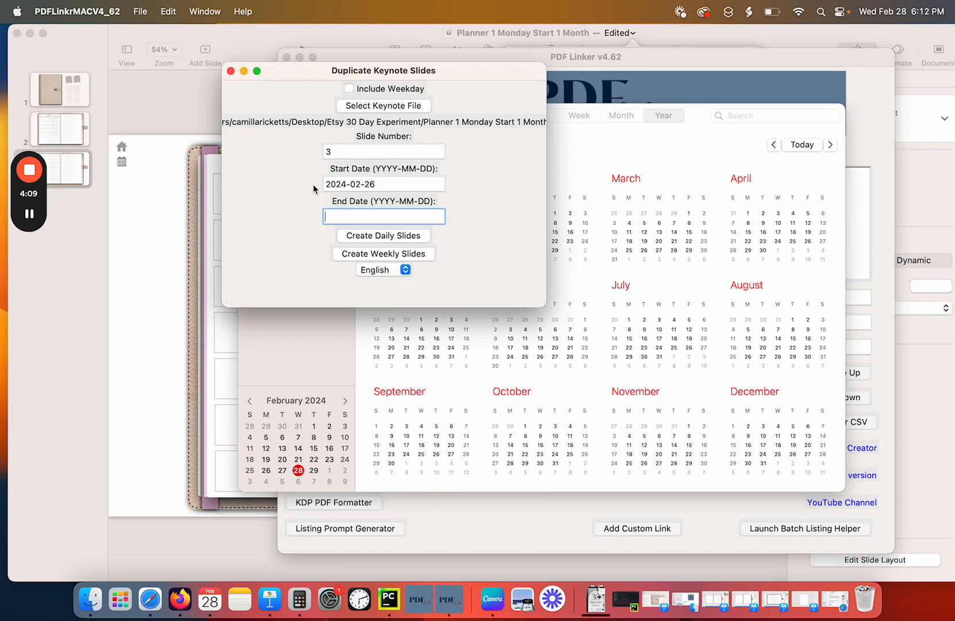
{"action": "type", "text": "2024-03-31"}
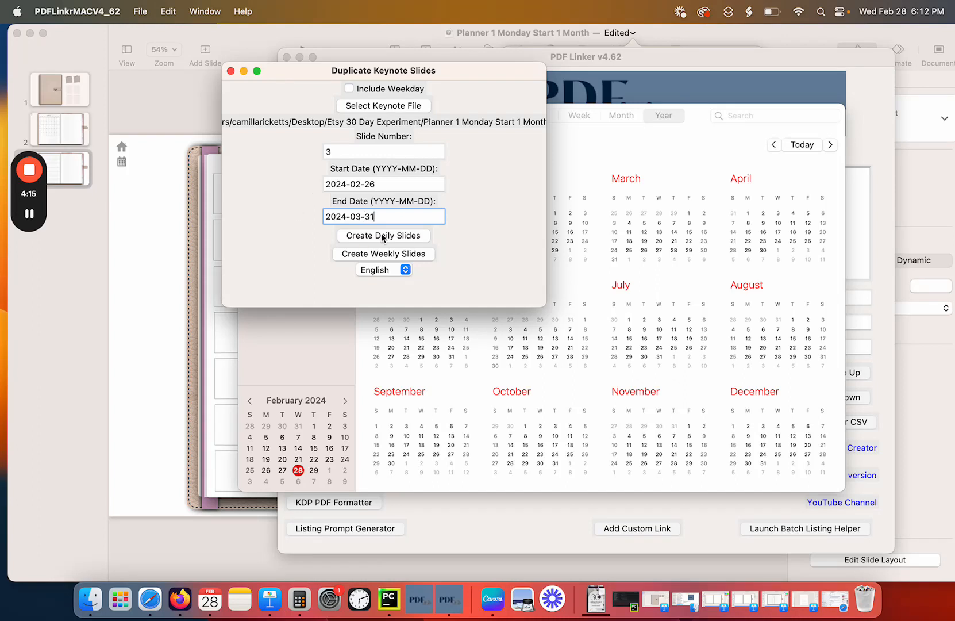
Generate the weekly slides for the entered date range, leaving the output folder unchosen and returning to Keynote.
{"action": "left_click", "coordinate": [393, 255]}
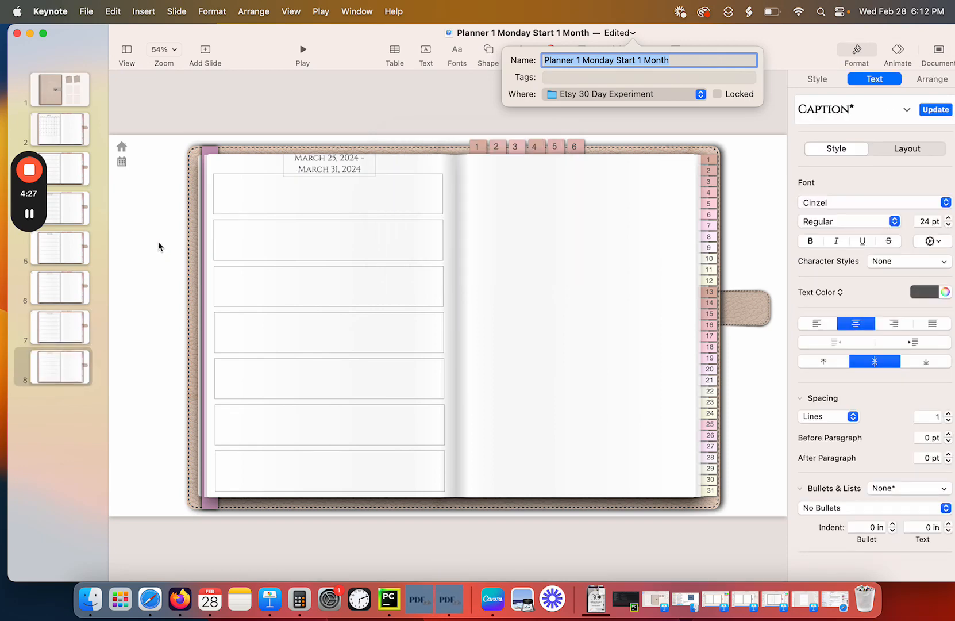
{"action": "left_click", "coordinate": [449, 600]}
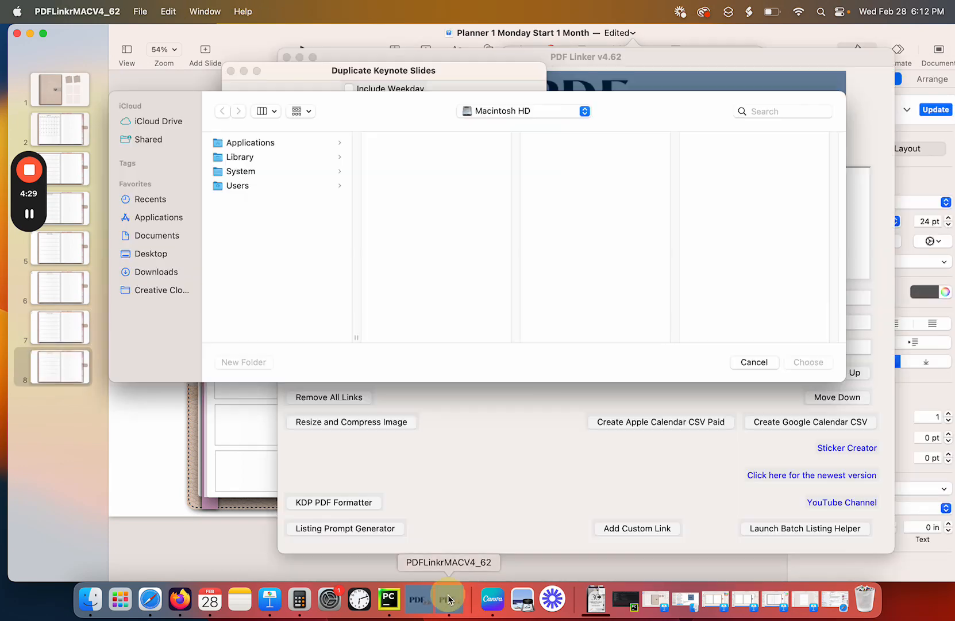
{"action": "left_click", "coordinate": [157, 440]}
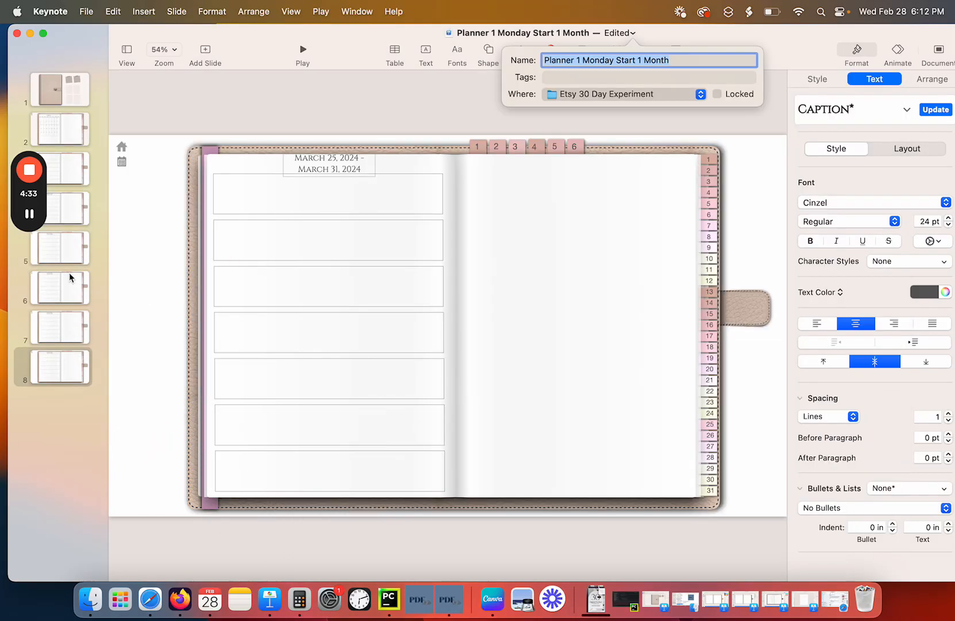
Review the headings on the weekly template slide and on each generated weekly slide through slide 8.
{"action": "left_click", "coordinate": [75, 174]}
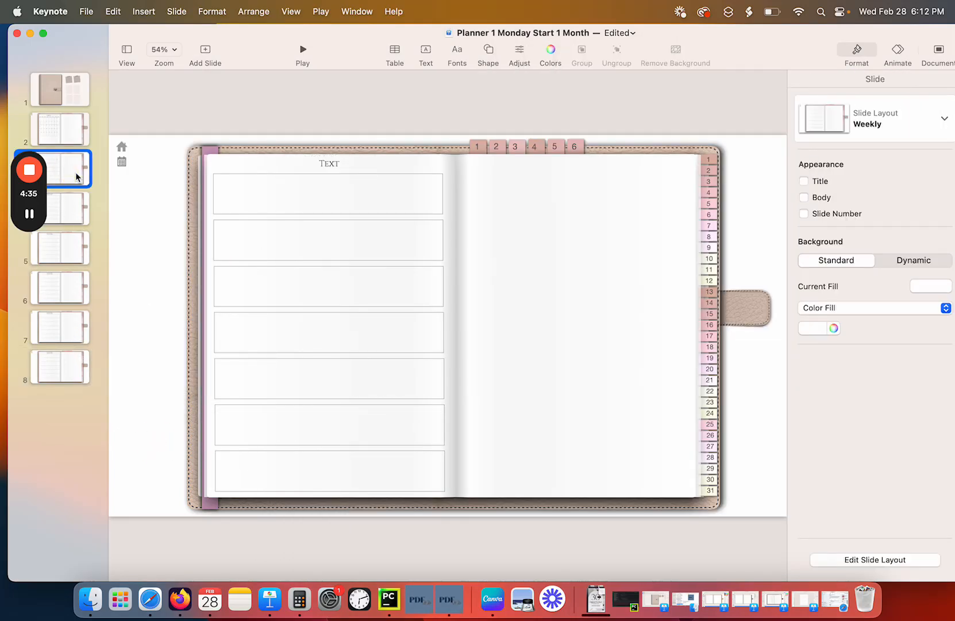
{"action": "left_click", "coordinate": [70, 210]}
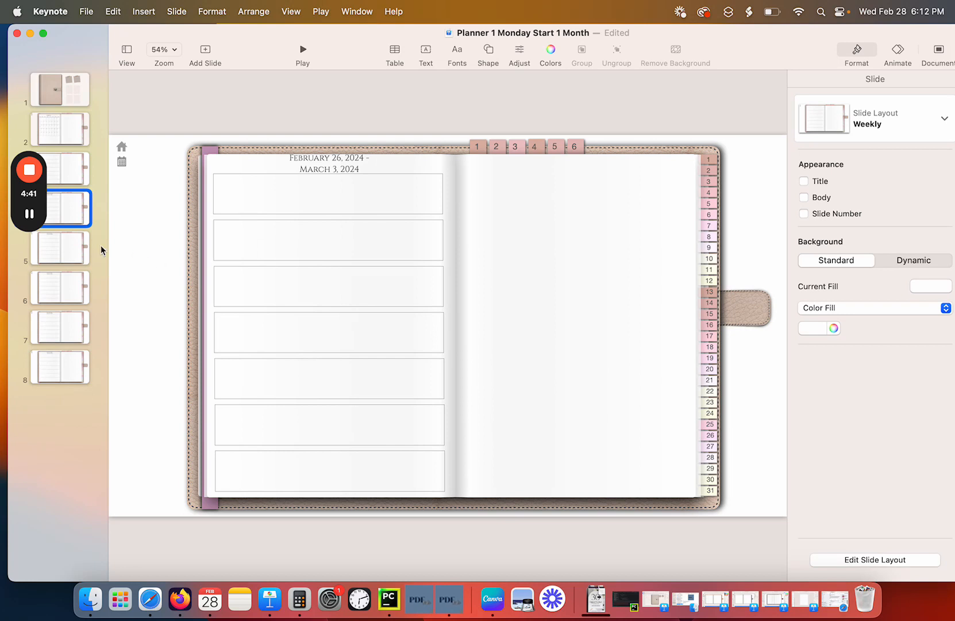
{"action": "left_click", "coordinate": [73, 253]}
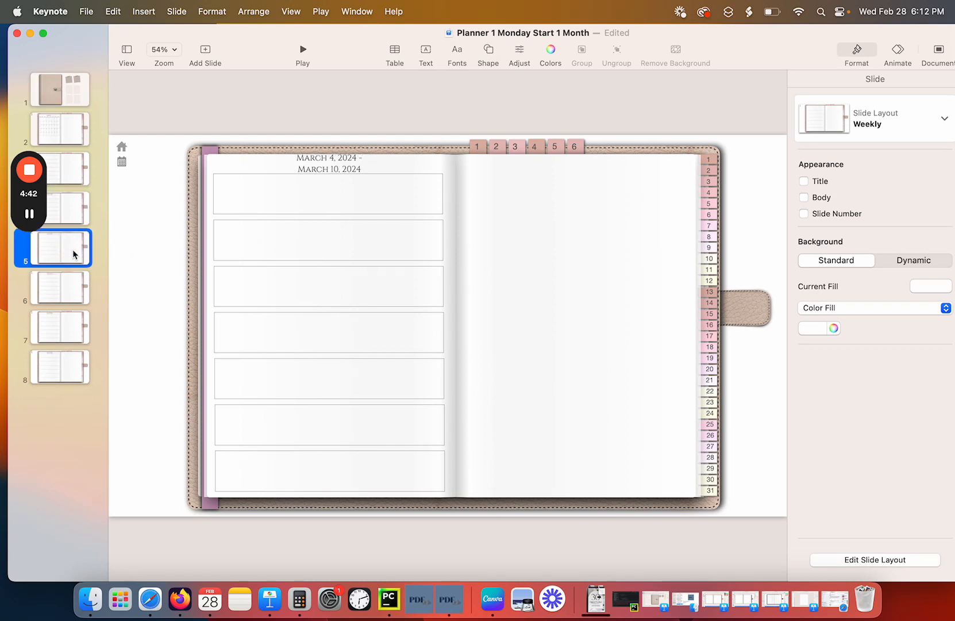
{"action": "left_click", "coordinate": [73, 287]}
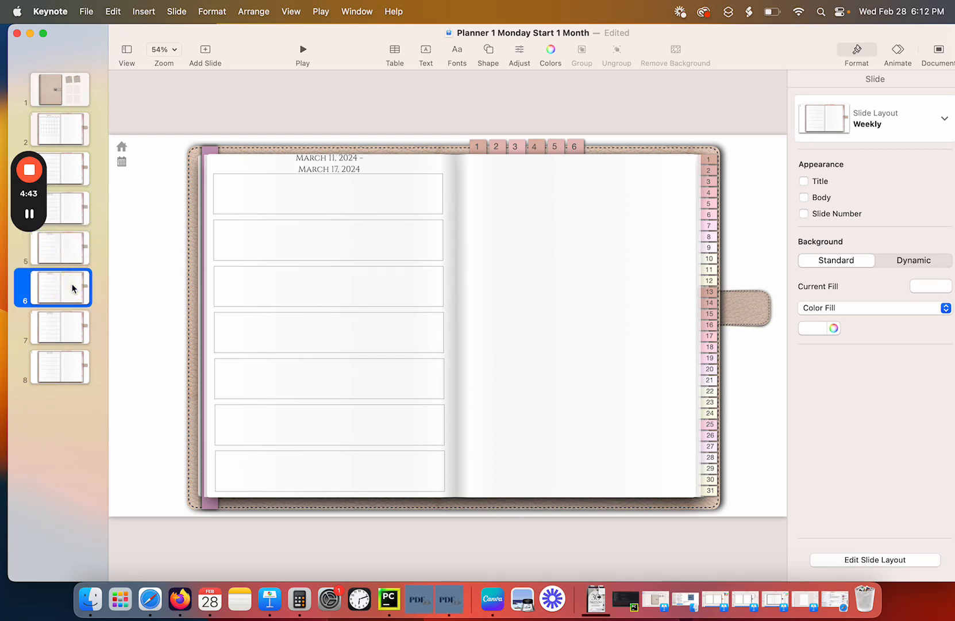
{"action": "left_click", "coordinate": [73, 331]}
{"action": "left_click", "coordinate": [70, 362]}
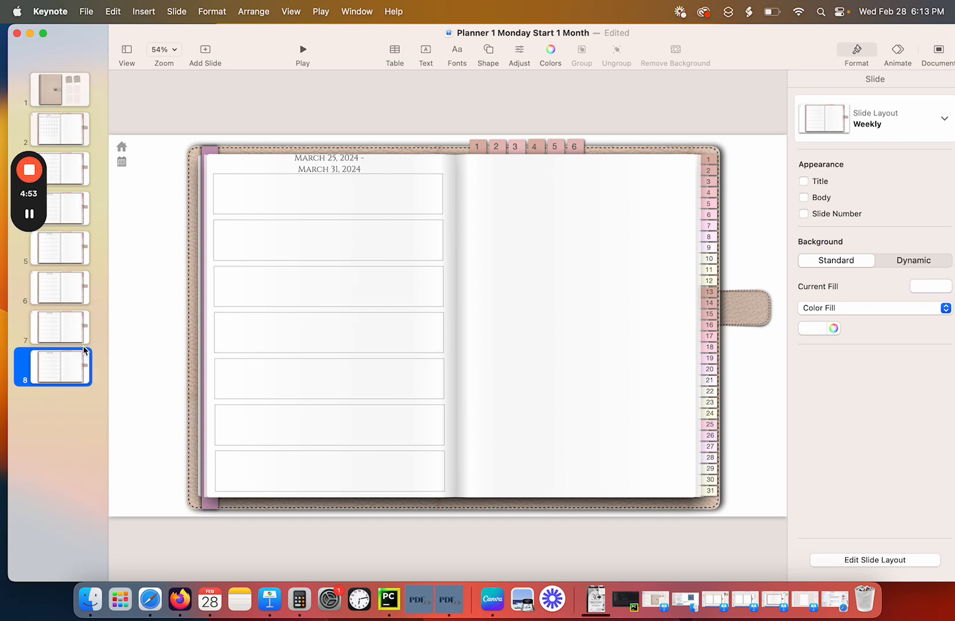
Delete the generated weekly slides 4 through 8, keeping the weekly template slide.
{"action": "key", "text": "BackSpace"}
{"action": "key", "text": "BackSpace"}
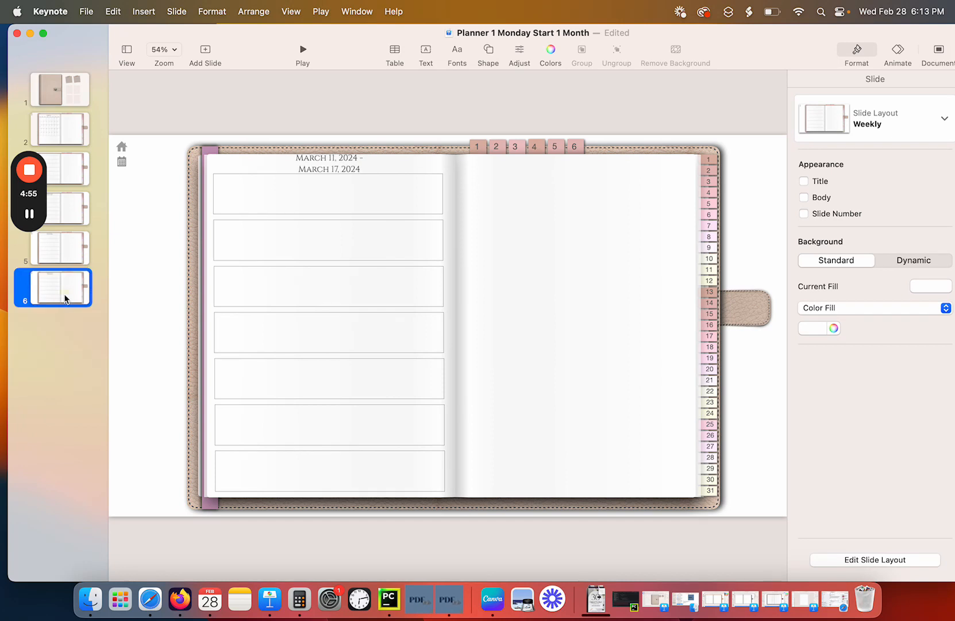
{"action": "key", "text": "BackSpace"}
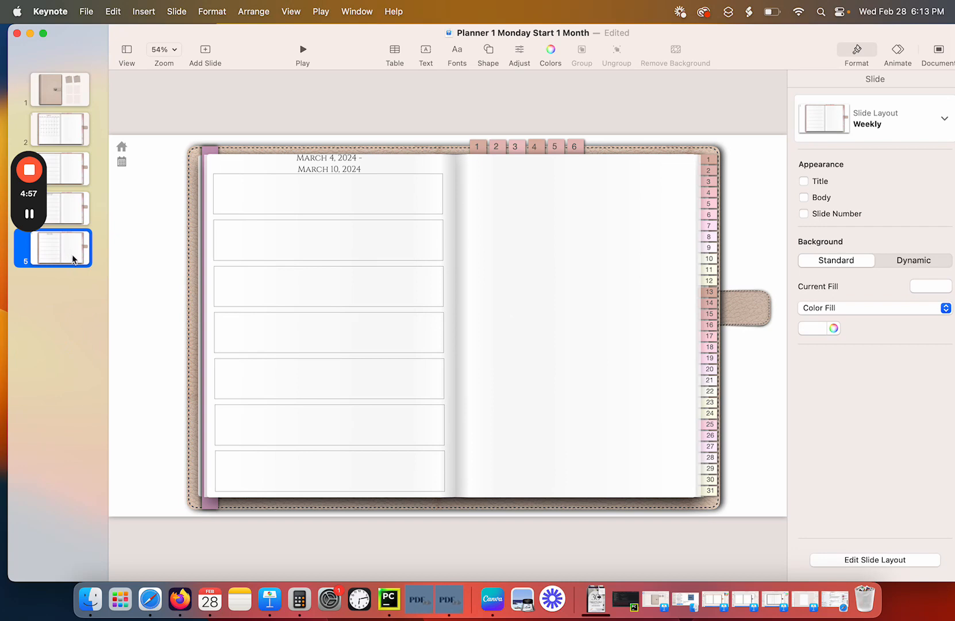
{"action": "key", "text": "BackSpace"}
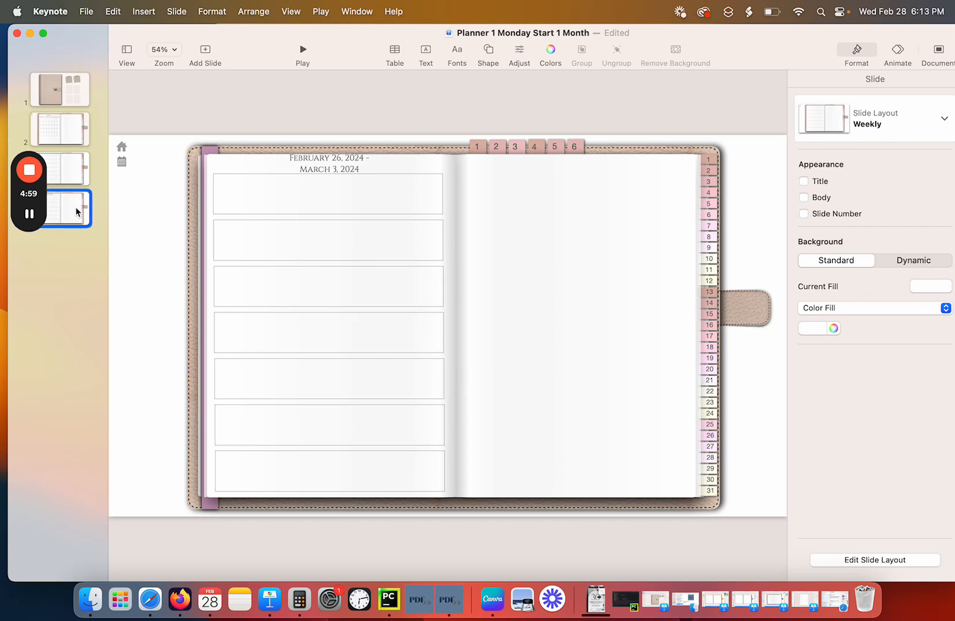
{"action": "key", "text": "BackSpace"}
Widen the template's heading text box on both sides to nearly the width of the weekly boxes.
{"action": "left_click", "coordinate": [334, 167]}
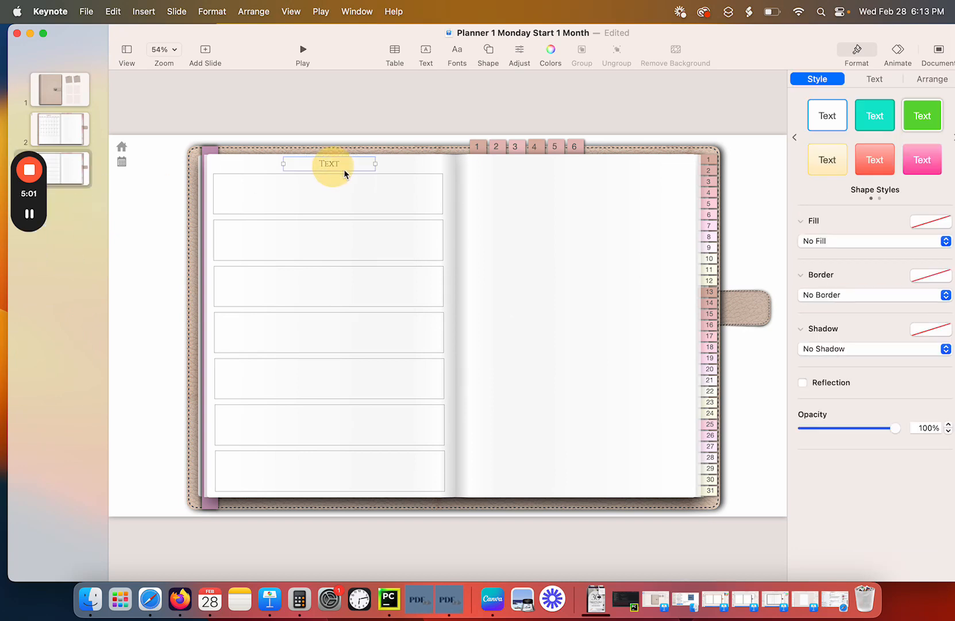
{"action": "left_click_drag", "start_coordinate": [377, 164], "coordinate": [414, 164]}
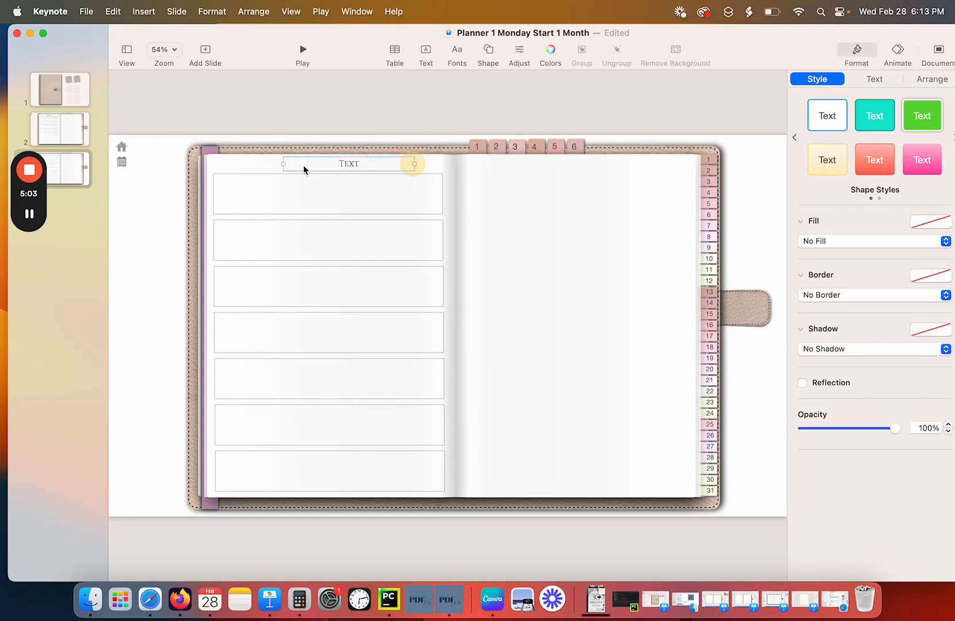
{"action": "left_click_drag", "start_coordinate": [283, 164], "coordinate": [244, 168]}
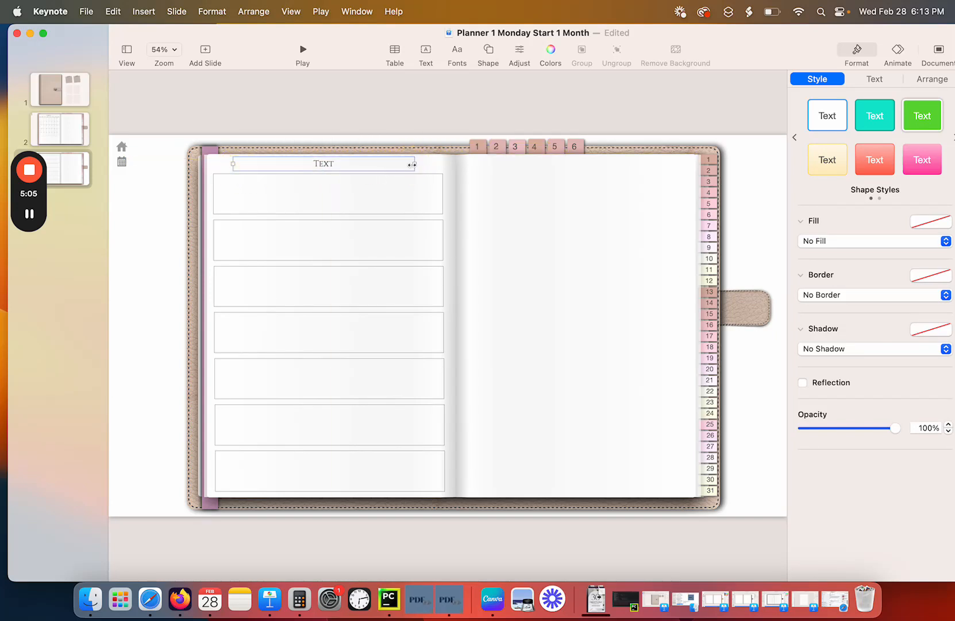
{"action": "left_click_drag", "start_coordinate": [414, 164], "coordinate": [426, 164]}
{"action": "left_click", "coordinate": [334, 164]}
{"action": "left_click", "coordinate": [354, 198]}
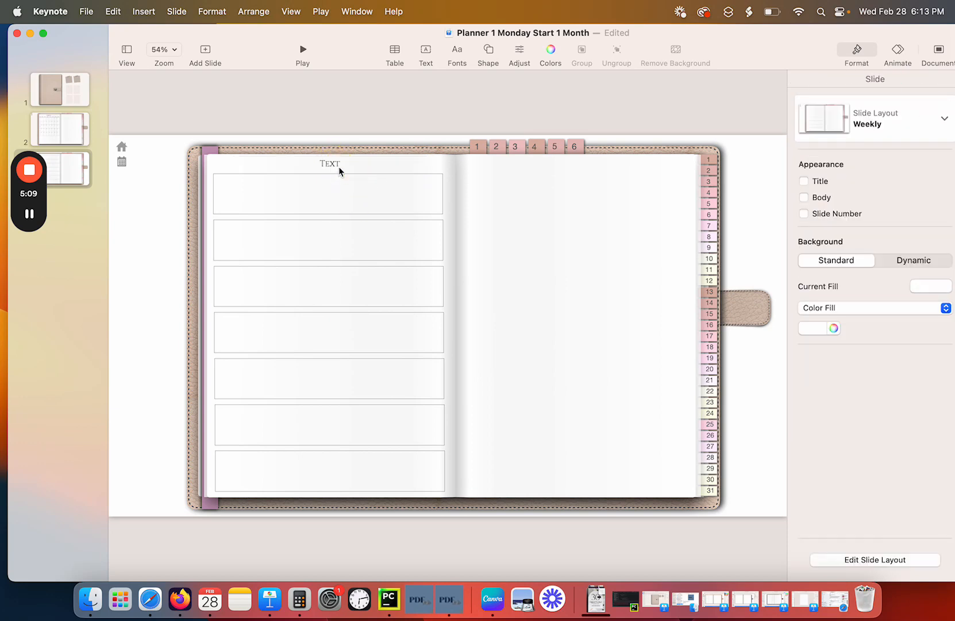
Adjust the heading text box's vertical position just above the first weekly box, and select the weekly template slide.
{"action": "left_click_drag", "start_coordinate": [338, 167], "coordinate": [342, 168]}
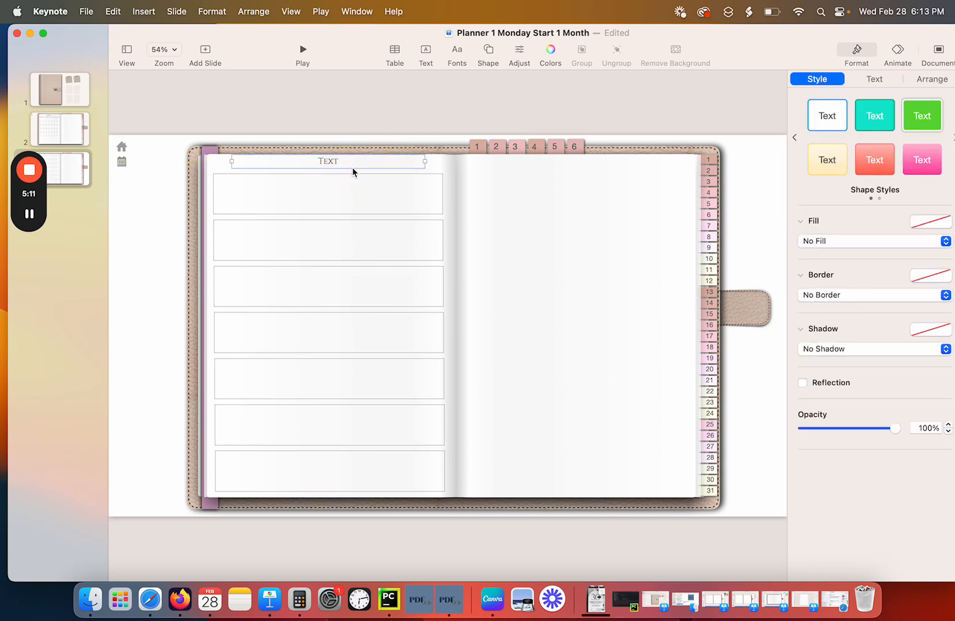
{"action": "key", "text": "Down"}
{"action": "key", "text": "Down"}
{"action": "key", "text": "Down"}
{"action": "key", "text": "Down"}
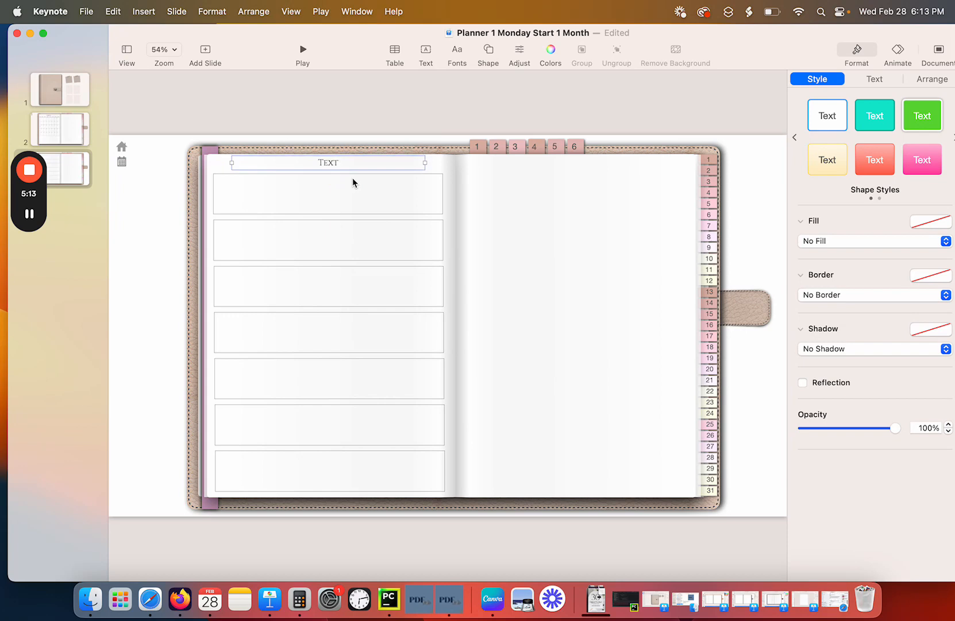
{"action": "left_click", "coordinate": [77, 177]}
Switch to PDFLinkr, cancel the pending output folder selection and dismiss the resulting notice.
{"action": "left_click", "coordinate": [450, 599]}
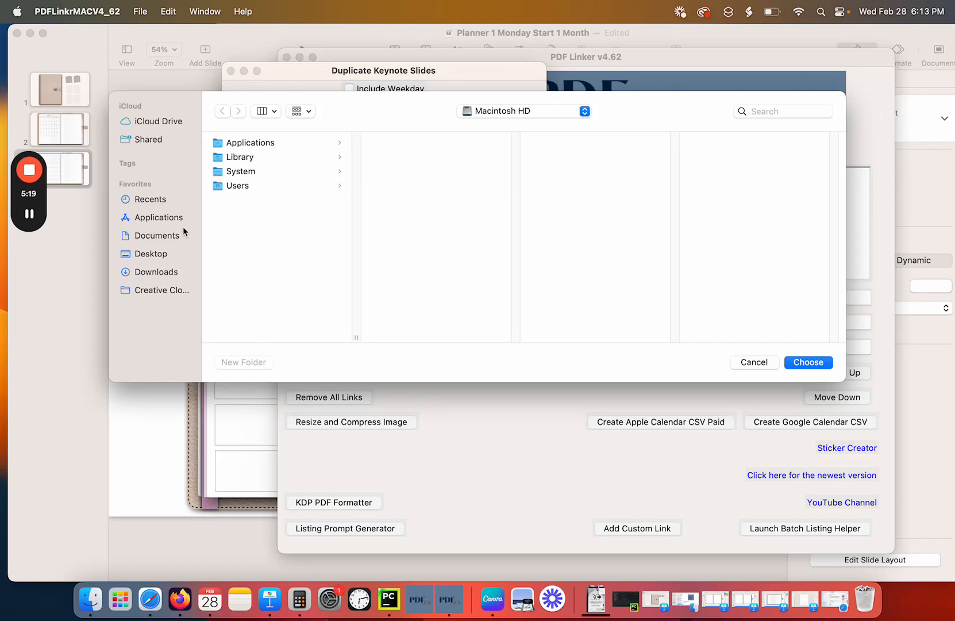
{"action": "left_click", "coordinate": [754, 362]}
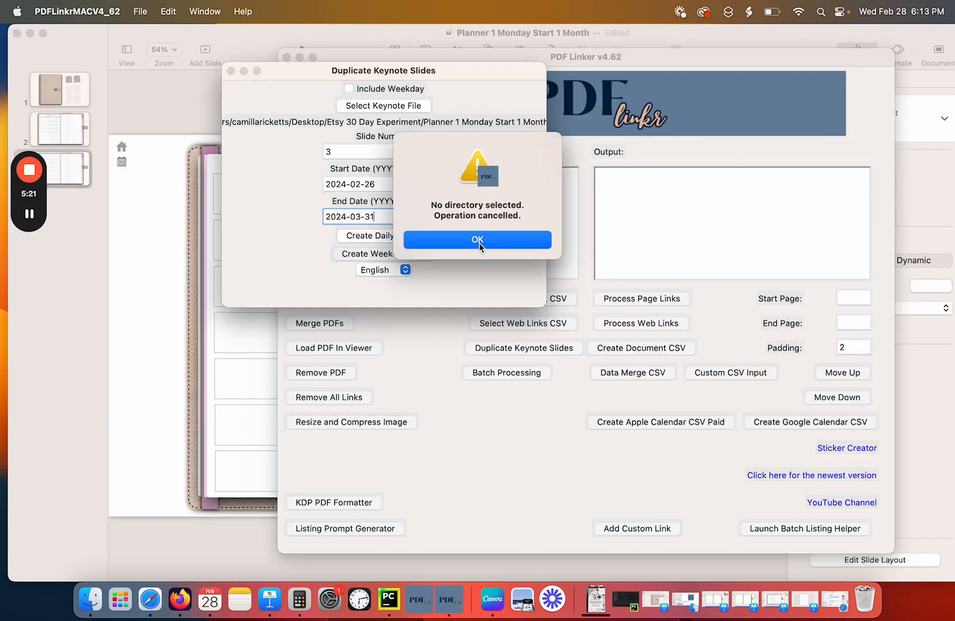
{"action": "left_click", "coordinate": [479, 243]}
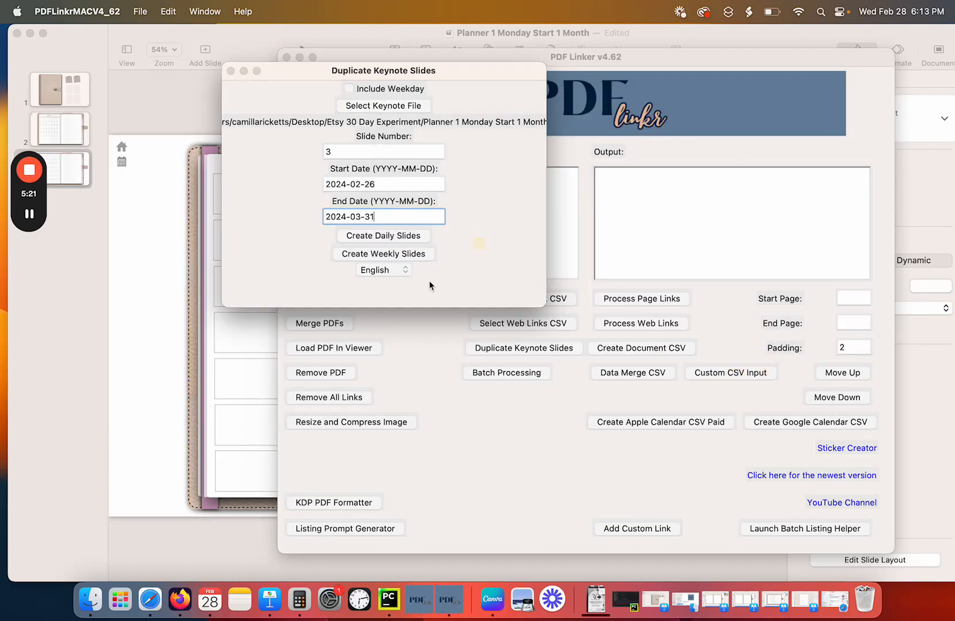
Create the weekly slides from the template as a first duplication, and switch back to PDFLinkr's folder selection.
{"action": "left_click", "coordinate": [385, 254]}
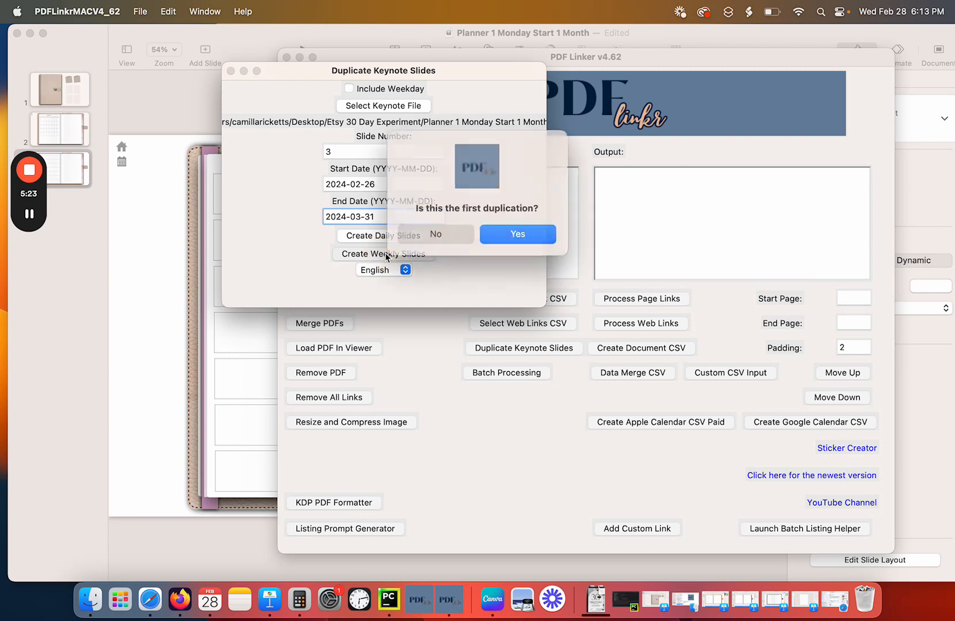
{"action": "left_click", "coordinate": [515, 232]}
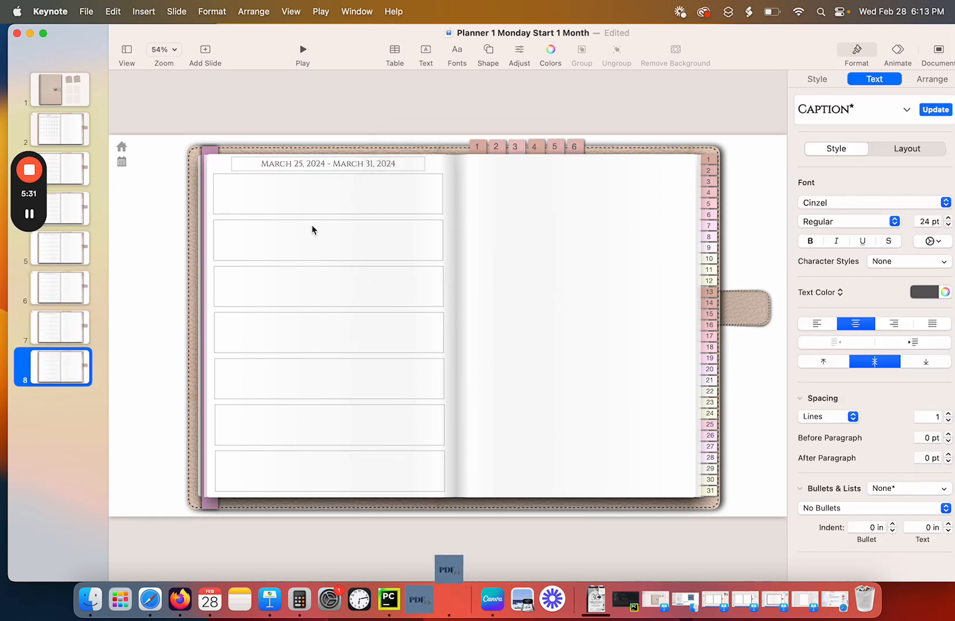
{"action": "left_click", "coordinate": [449, 599]}
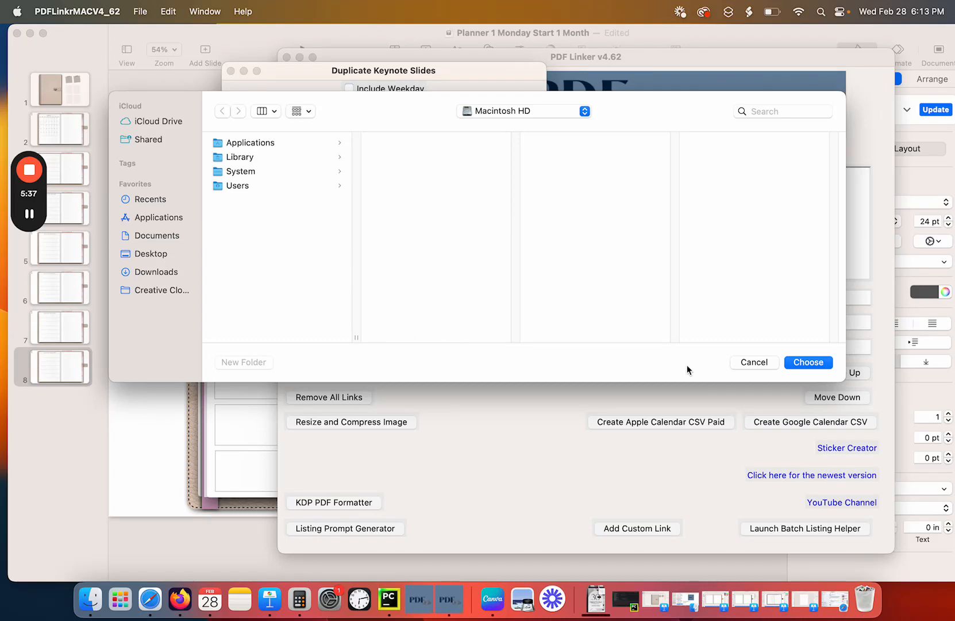
Cancel the output folder selection, dismiss the notice, and return to Keynote with the last weekly slide selected.
{"action": "left_click", "coordinate": [758, 363]}
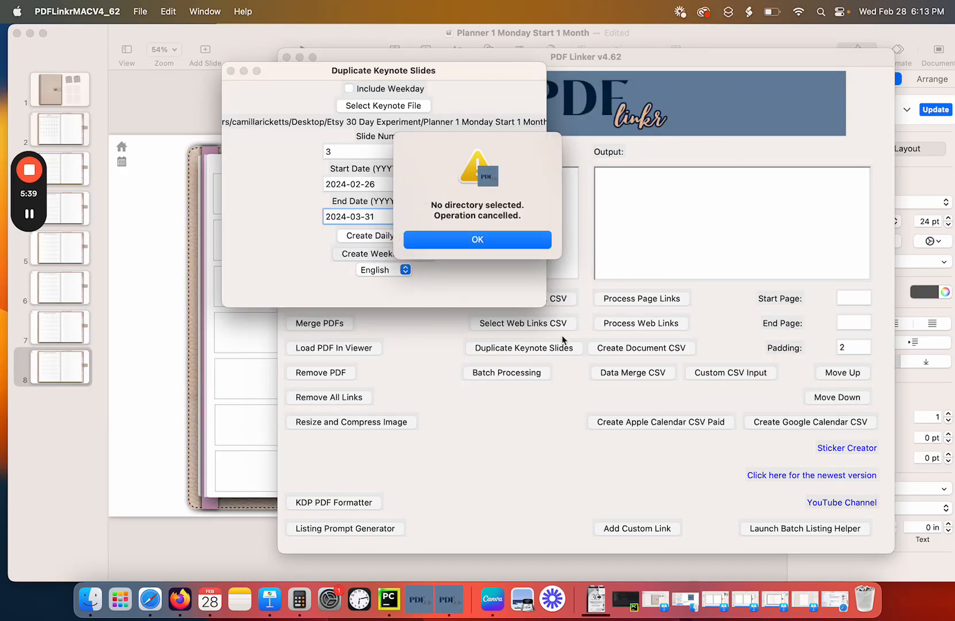
{"action": "left_click", "coordinate": [468, 240]}
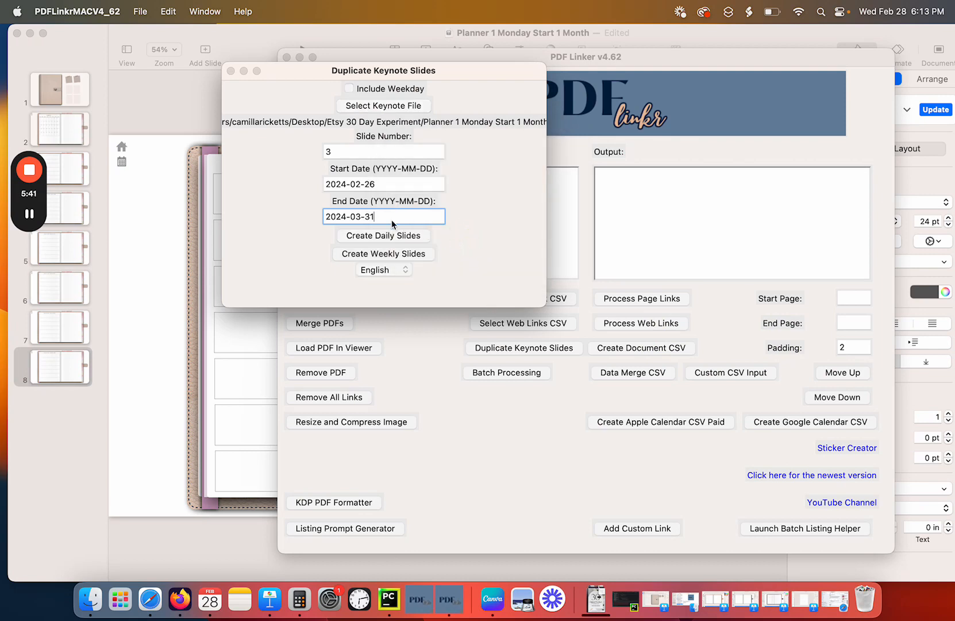
{"action": "left_click", "coordinate": [71, 369]}
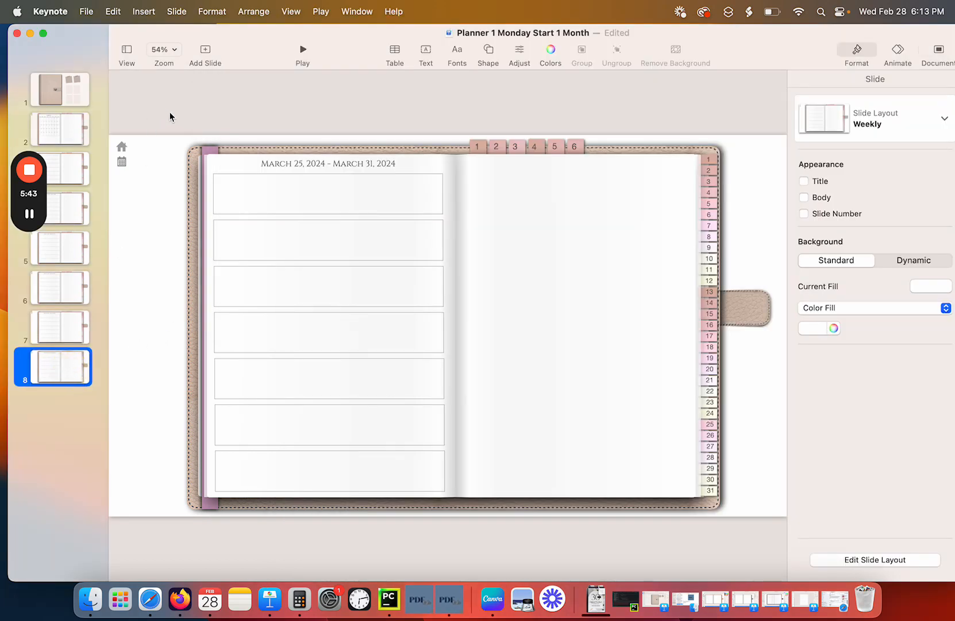
Add a slide with the Daily layout after the last weekly slide.
{"action": "left_click", "coordinate": [205, 52]}
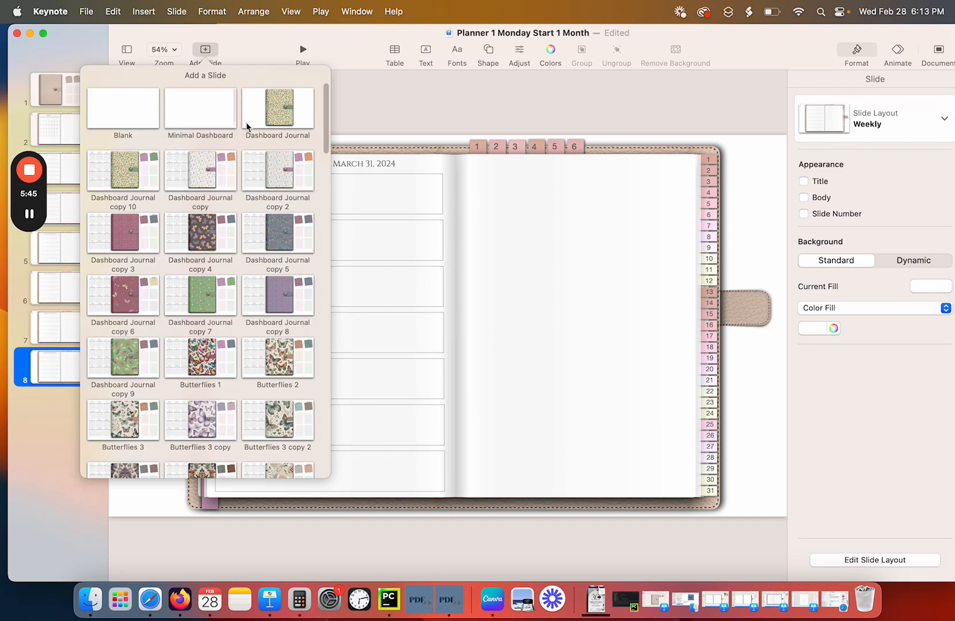
{"action": "scroll", "coordinate": [265, 213], "scroll_direction": "down", "scroll_amount": 5}
{"action": "scroll", "coordinate": [265, 214], "scroll_direction": "down", "scroll_amount": 10}
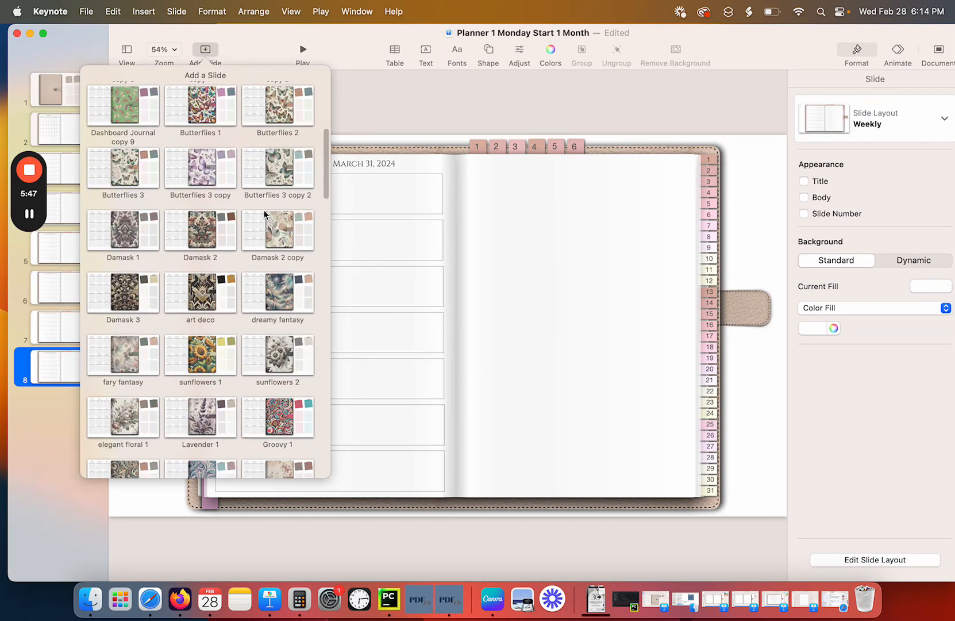
{"action": "scroll", "coordinate": [264, 214], "scroll_direction": "down", "scroll_amount": 10}
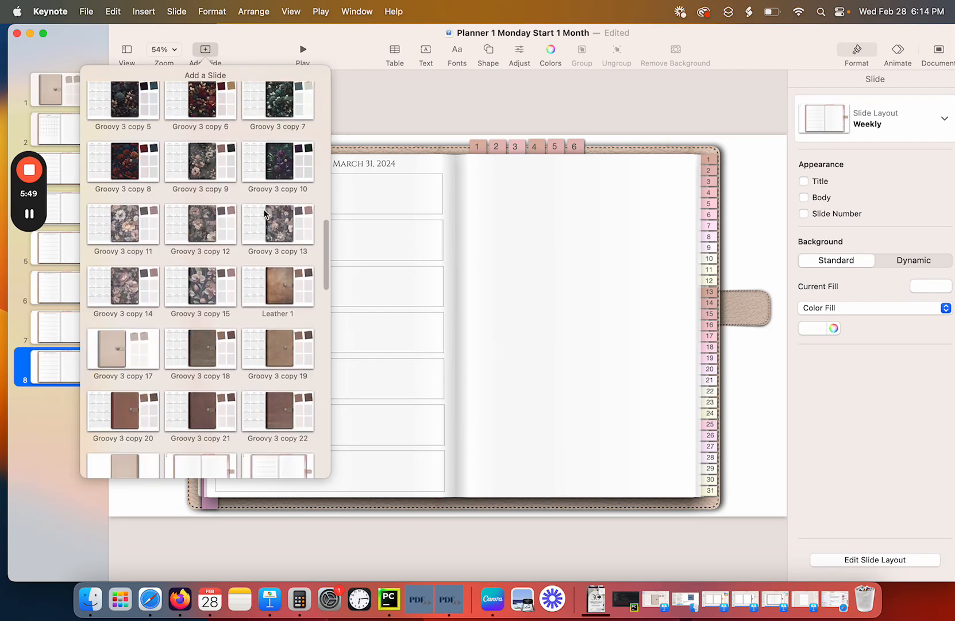
{"action": "scroll", "coordinate": [264, 216], "scroll_direction": "down", "scroll_amount": 3}
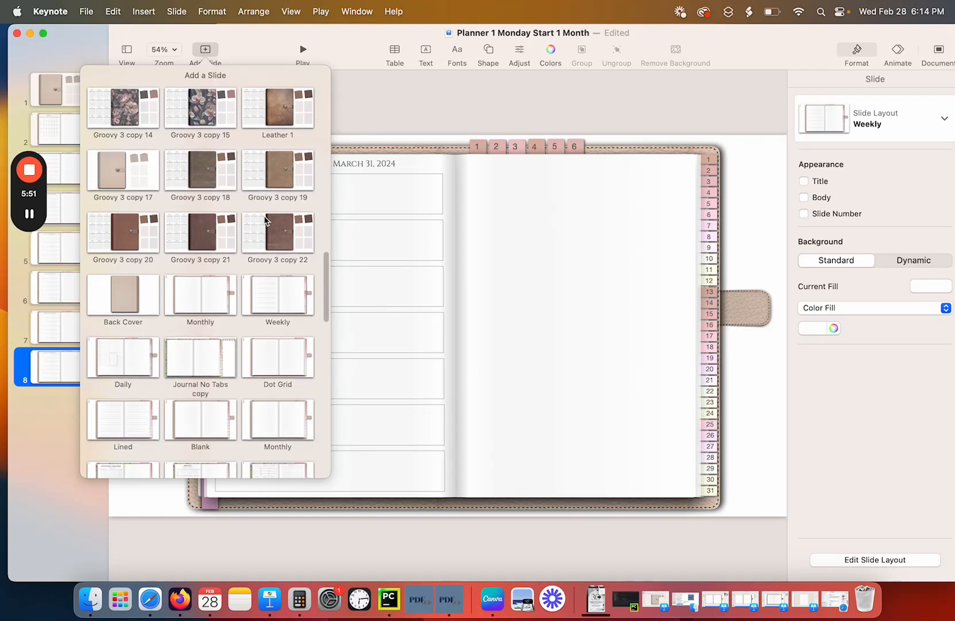
{"action": "left_click", "coordinate": [138, 363]}
Copy the date heading from the March 25 – March 31 weekly slide and paste it onto the new daily slide.
{"action": "left_click", "coordinate": [71, 377]}
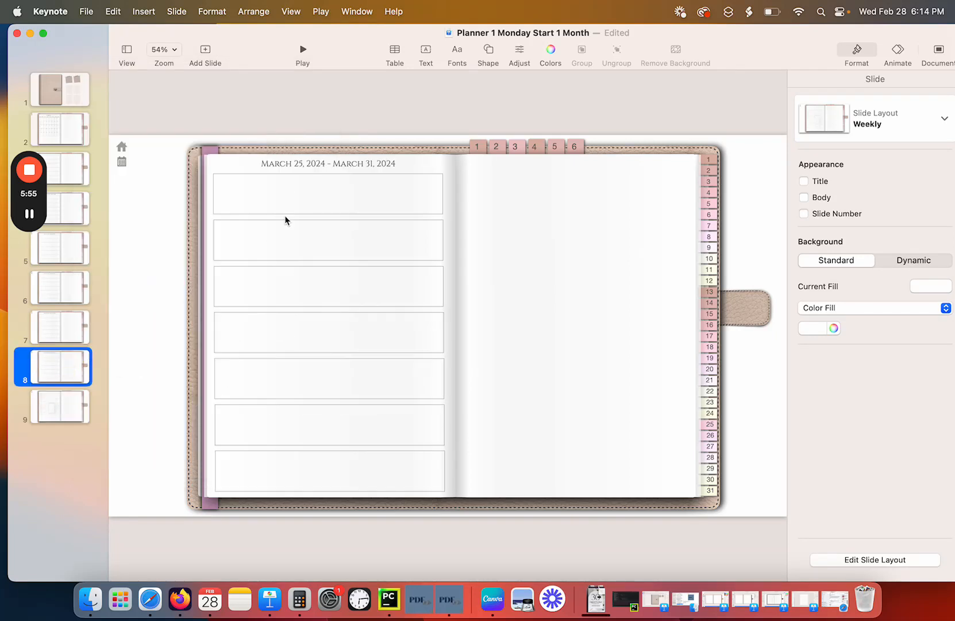
{"action": "left_click", "coordinate": [342, 163]}
{"action": "right_click", "coordinate": [342, 163]}
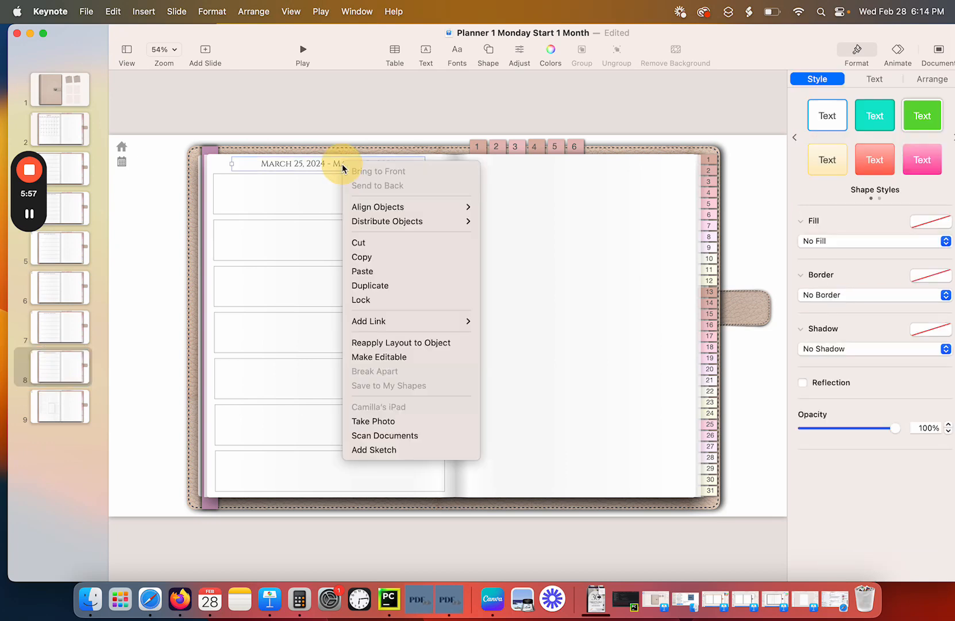
{"action": "left_click", "coordinate": [385, 260]}
{"action": "left_click", "coordinate": [64, 407]}
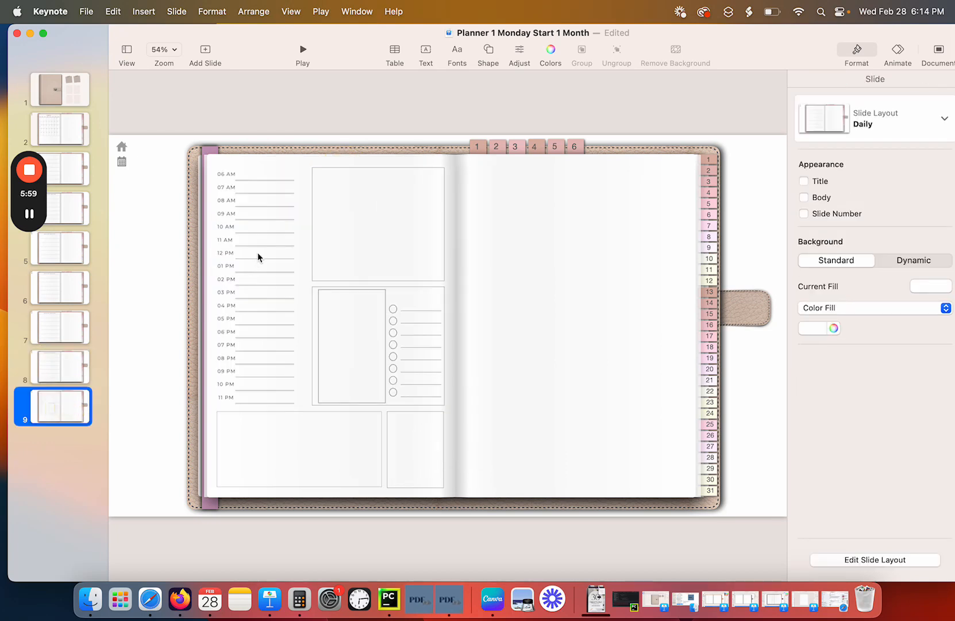
{"action": "right_click", "coordinate": [339, 164]}
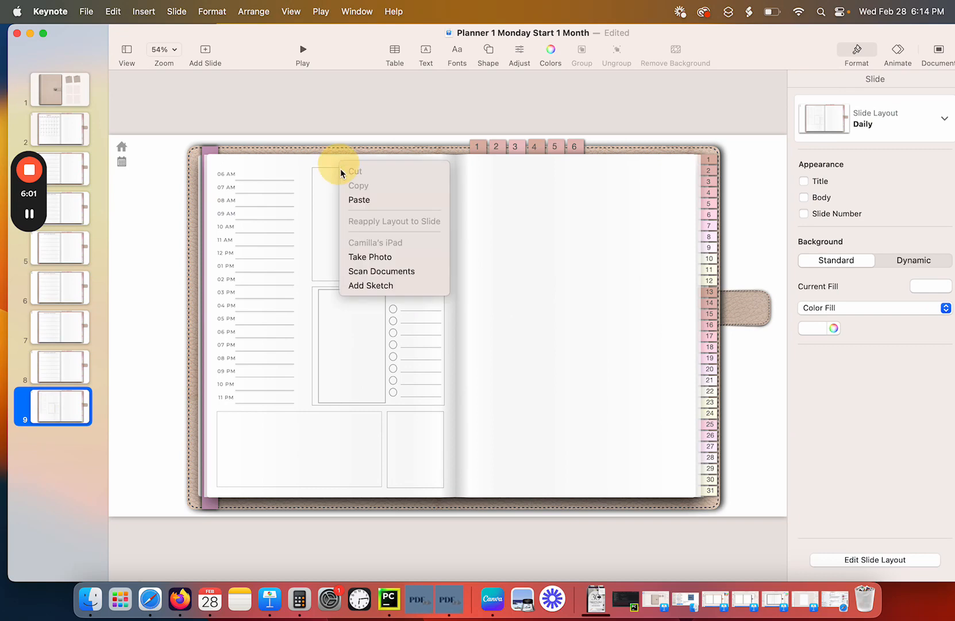
{"action": "left_click", "coordinate": [370, 202]}
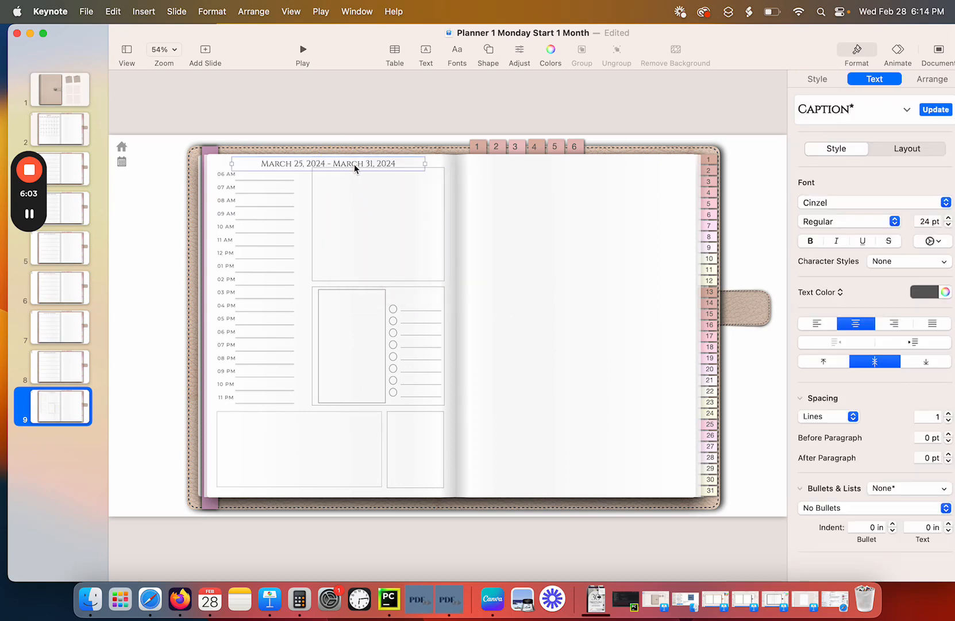
{"action": "left_click", "coordinate": [376, 208]}
{"action": "left_click", "coordinate": [541, 211]}
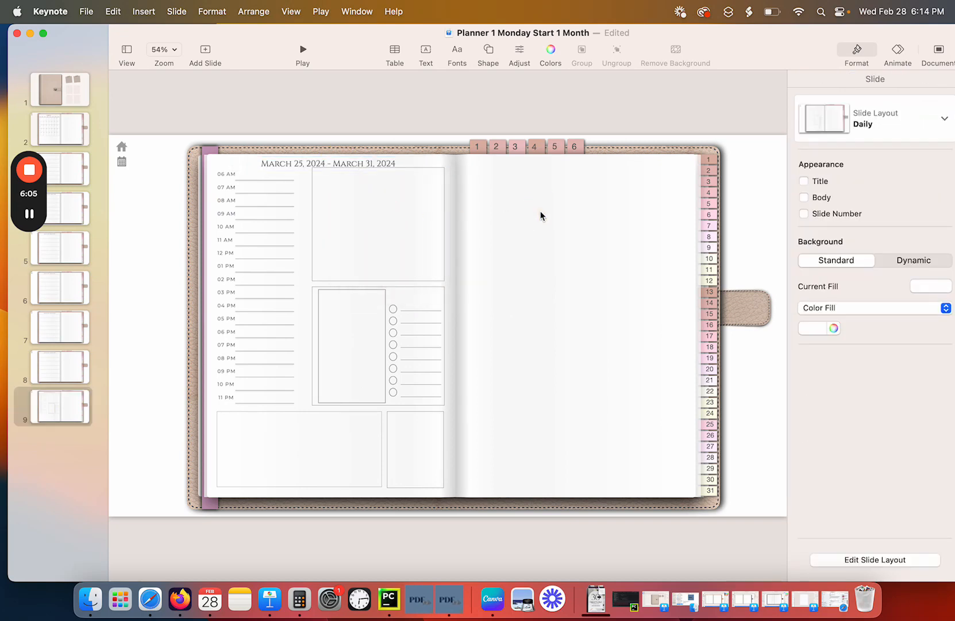
Edit the Daily slide layout to move the large box beside the morning hours slightly down, and finish layout editing.
{"action": "left_click", "coordinate": [56, 414]}
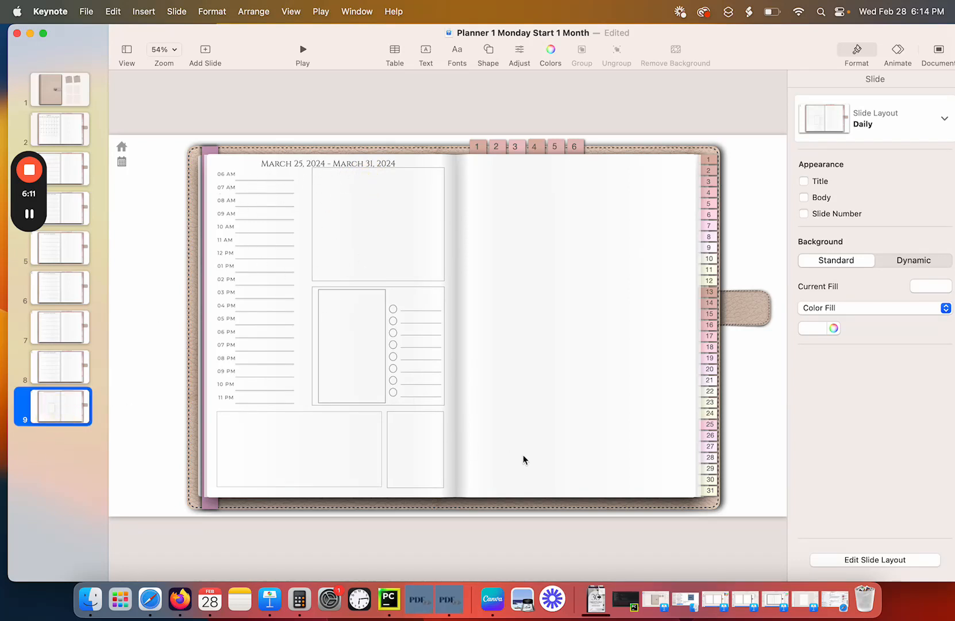
{"action": "left_click", "coordinate": [882, 566]}
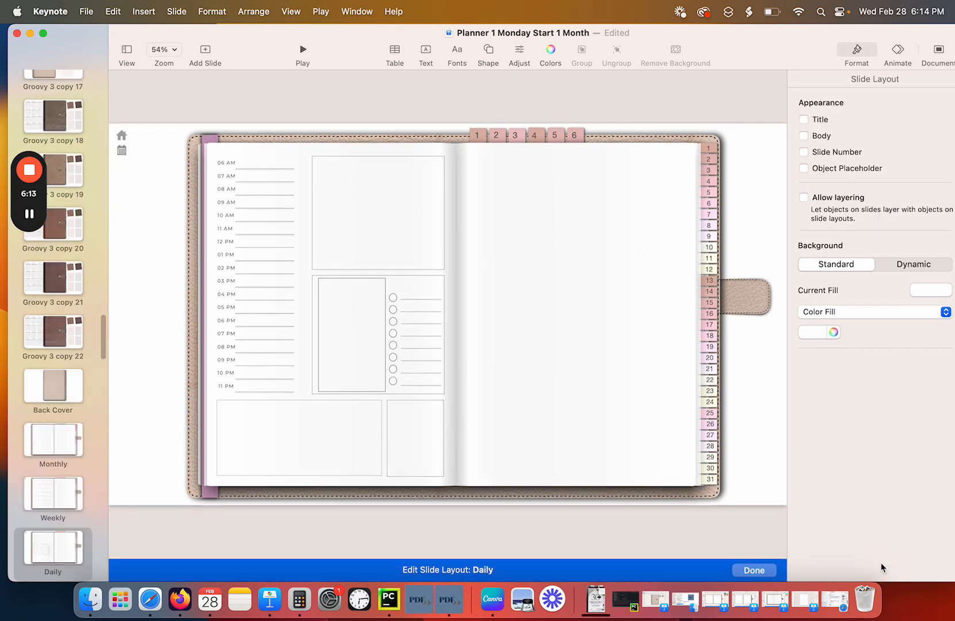
{"action": "left_click", "coordinate": [70, 557]}
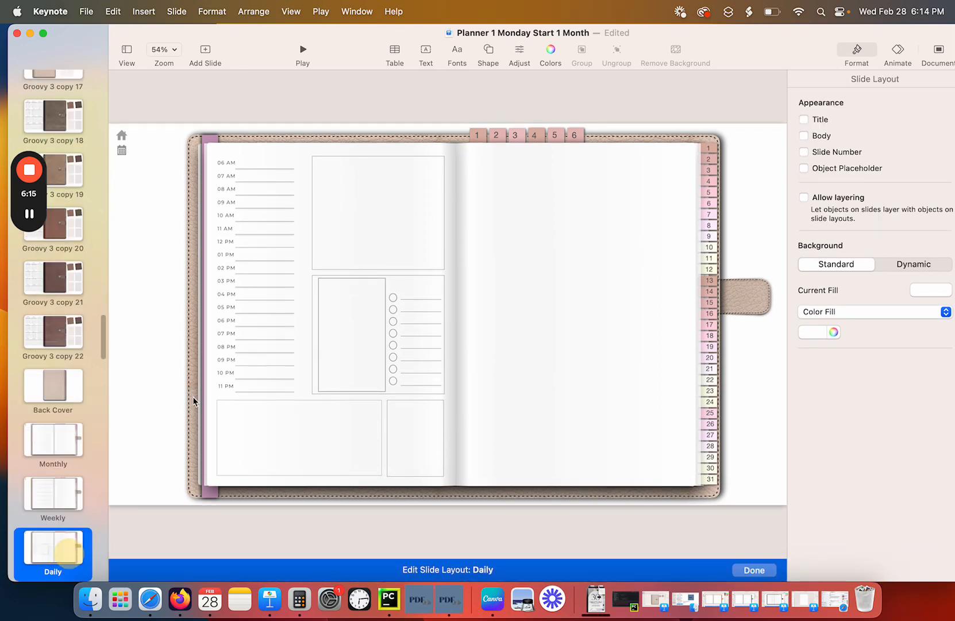
{"action": "left_click", "coordinate": [255, 195]}
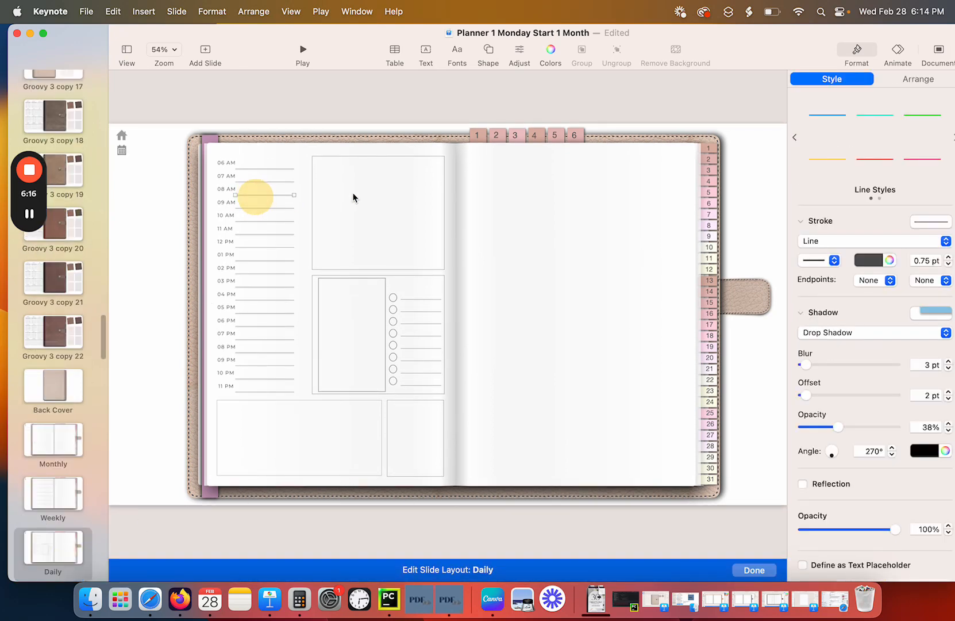
{"action": "left_click", "coordinate": [315, 189]}
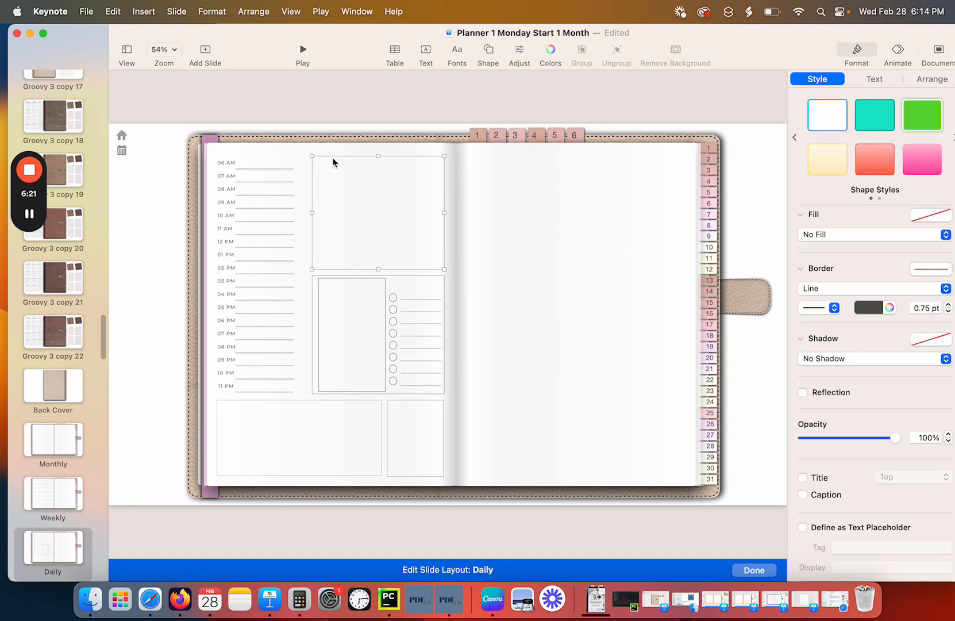
{"action": "left_click", "coordinate": [354, 206]}
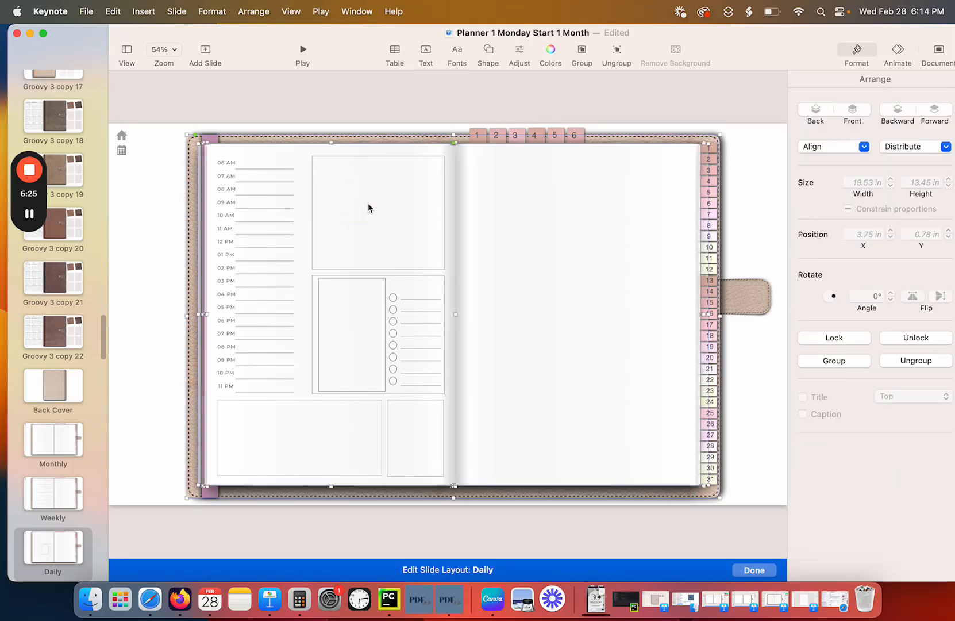
{"action": "left_click", "coordinate": [512, 203]}
{"action": "left_click", "coordinate": [396, 209]}
{"action": "left_click", "coordinate": [355, 157]}
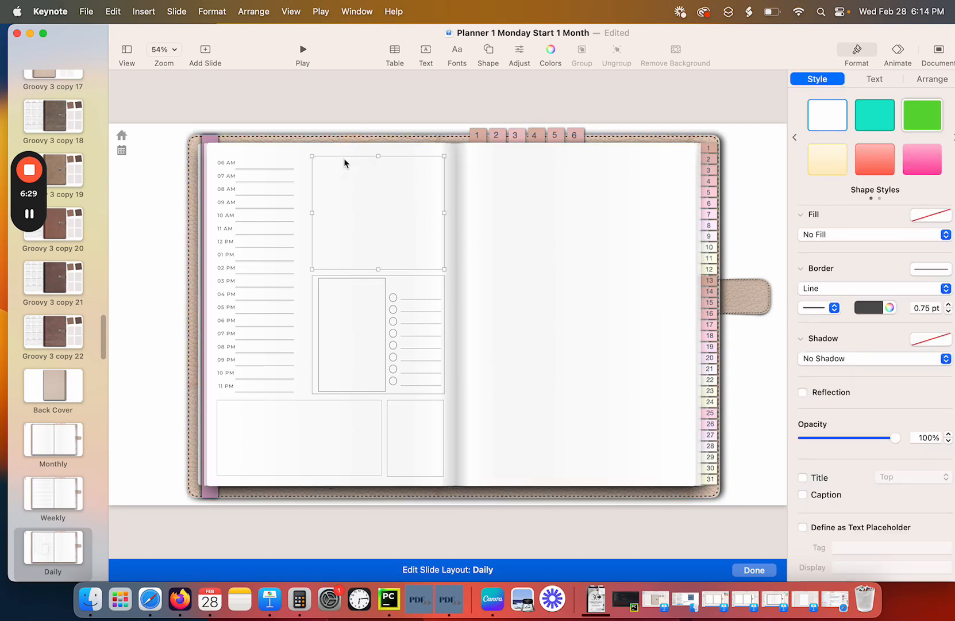
{"action": "left_click_drag", "start_coordinate": [346, 156], "coordinate": [345, 158]}
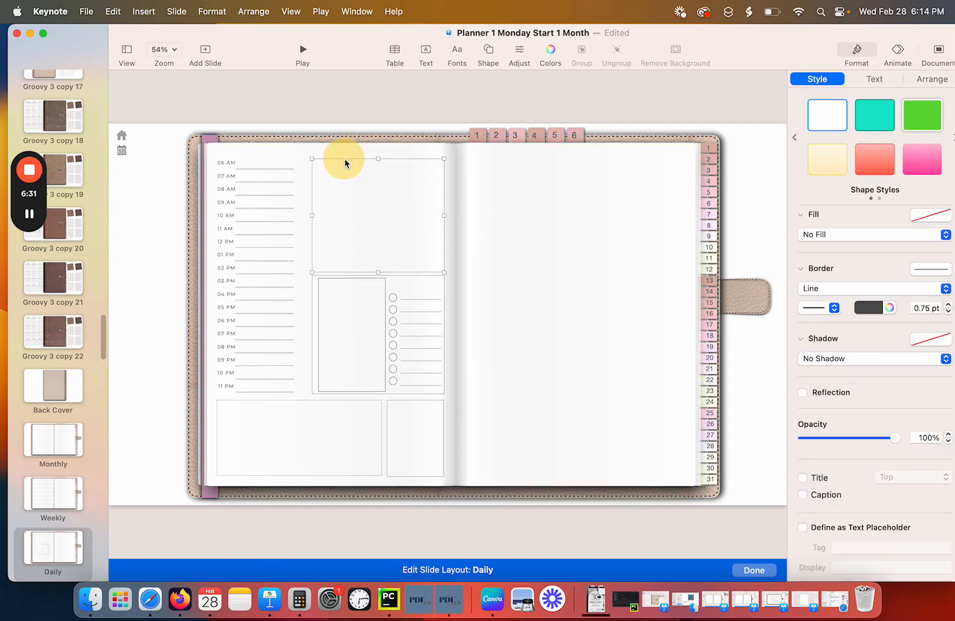
{"action": "left_click", "coordinate": [262, 161]}
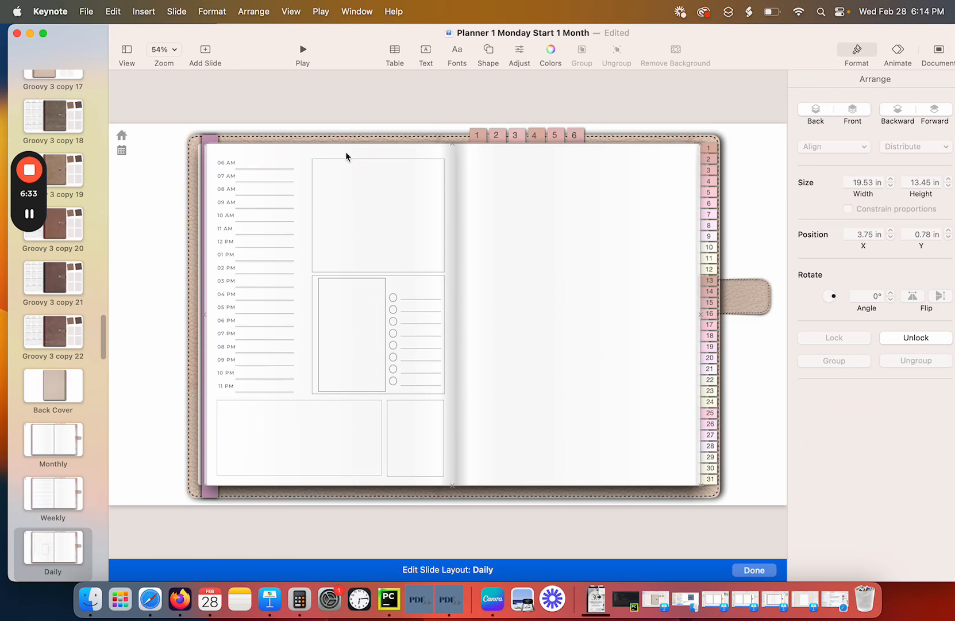
{"action": "left_click", "coordinate": [327, 150]}
{"action": "left_click", "coordinate": [752, 570]}
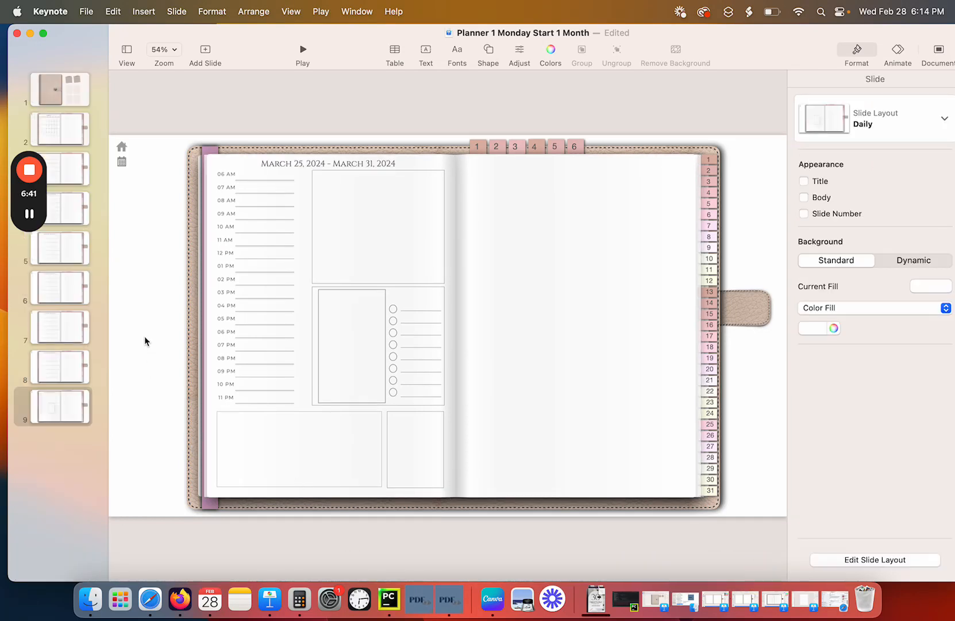
Select the daily slide and switch to PDFLinkr's Duplicate Keynote Slides settings.
{"action": "left_click", "coordinate": [347, 165]}
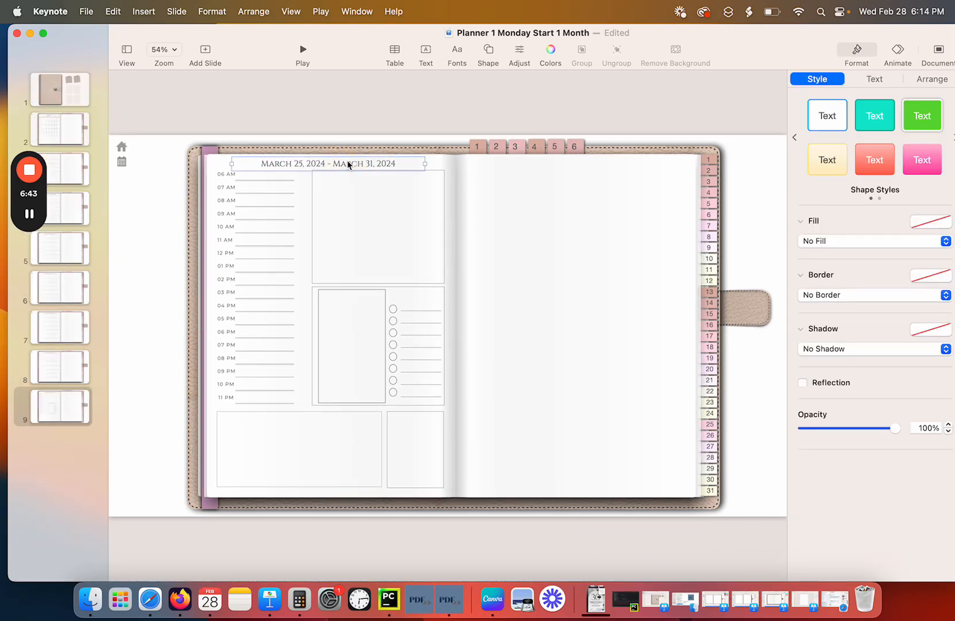
{"action": "left_click", "coordinate": [61, 411]}
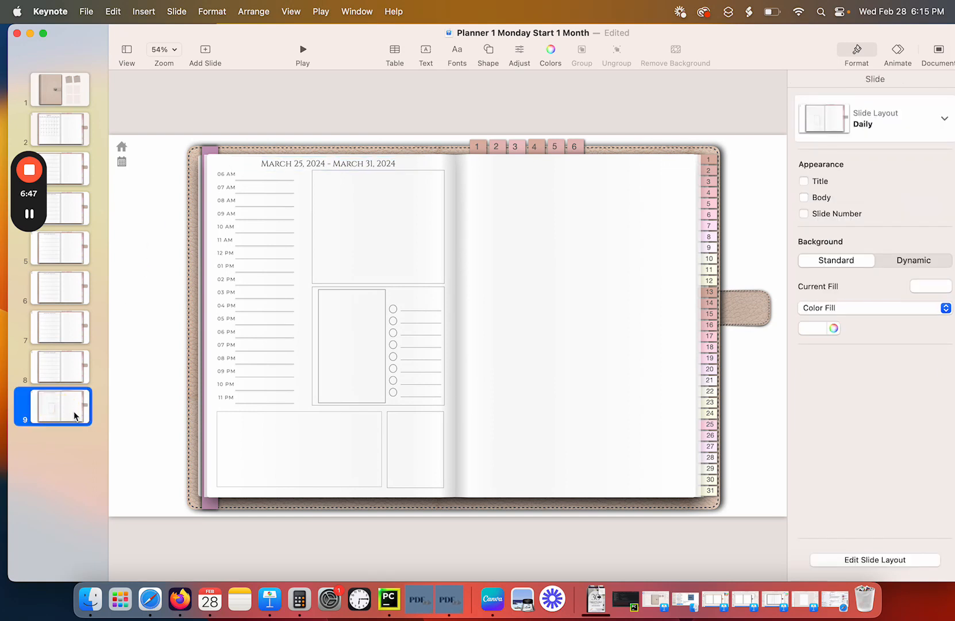
{"action": "left_click", "coordinate": [449, 600]}
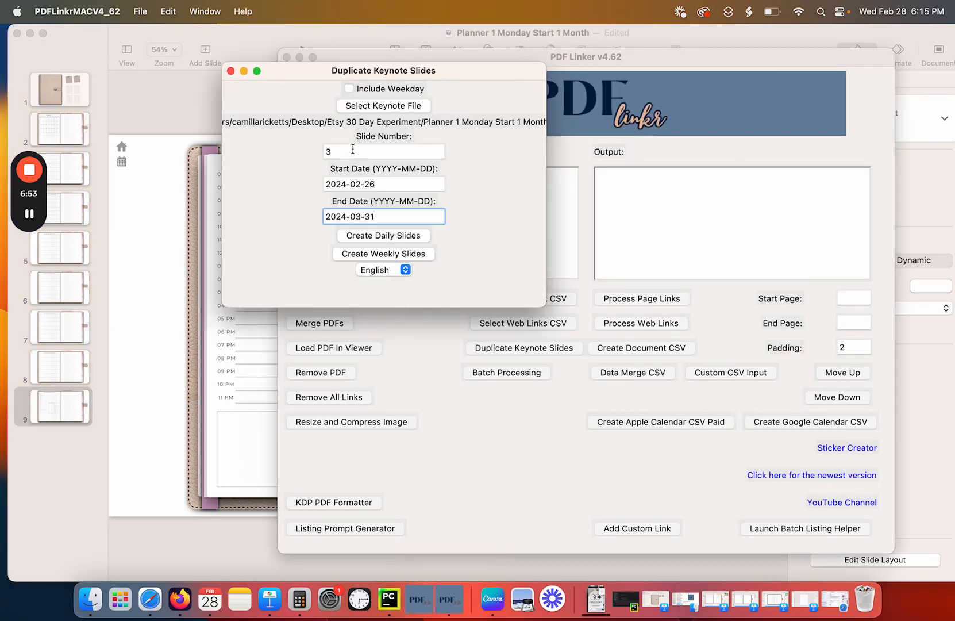
Go back to Keynote and delete the weekly template slide that has the placeholder heading "Text".
{"action": "left_click", "coordinate": [73, 170]}
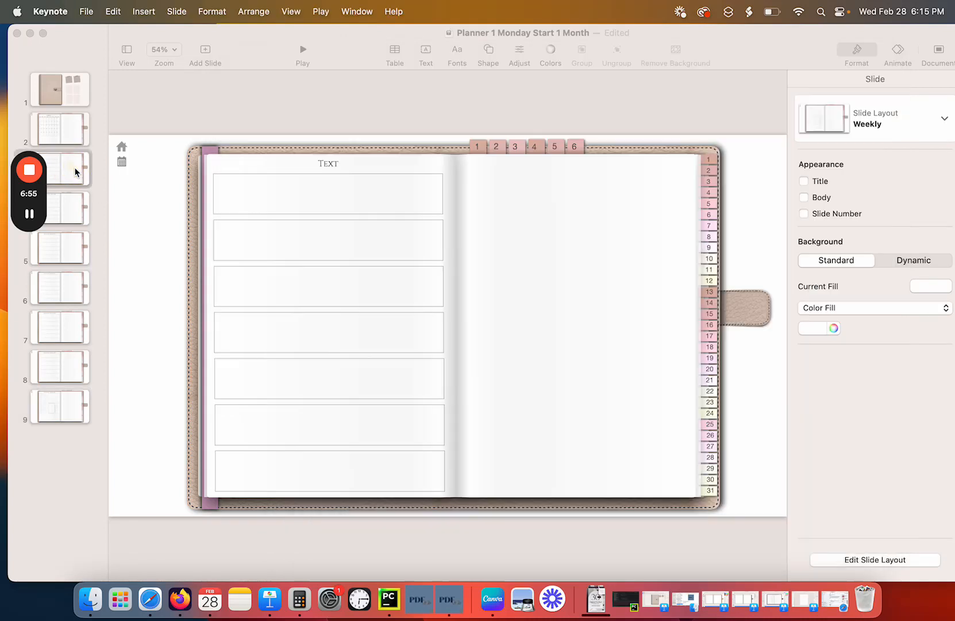
{"action": "right_click", "coordinate": [85, 192]}
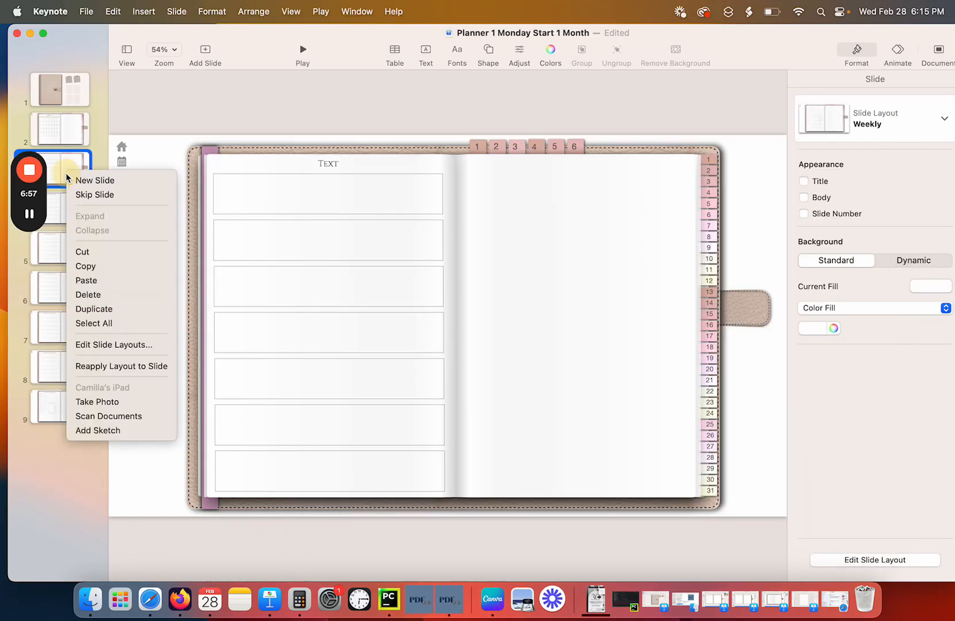
{"action": "left_click", "coordinate": [115, 291]}
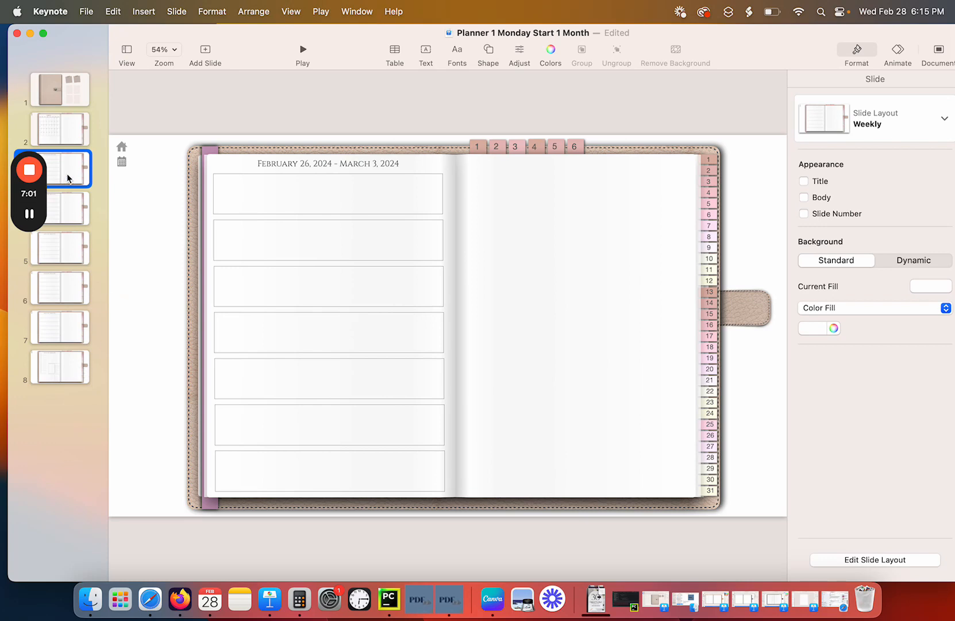
Review the weekly slides' date headings through to the daily slide's heading, and switch to PDFLinkr's Duplicate Keynote Slides settings.
{"action": "left_click", "coordinate": [69, 211]}
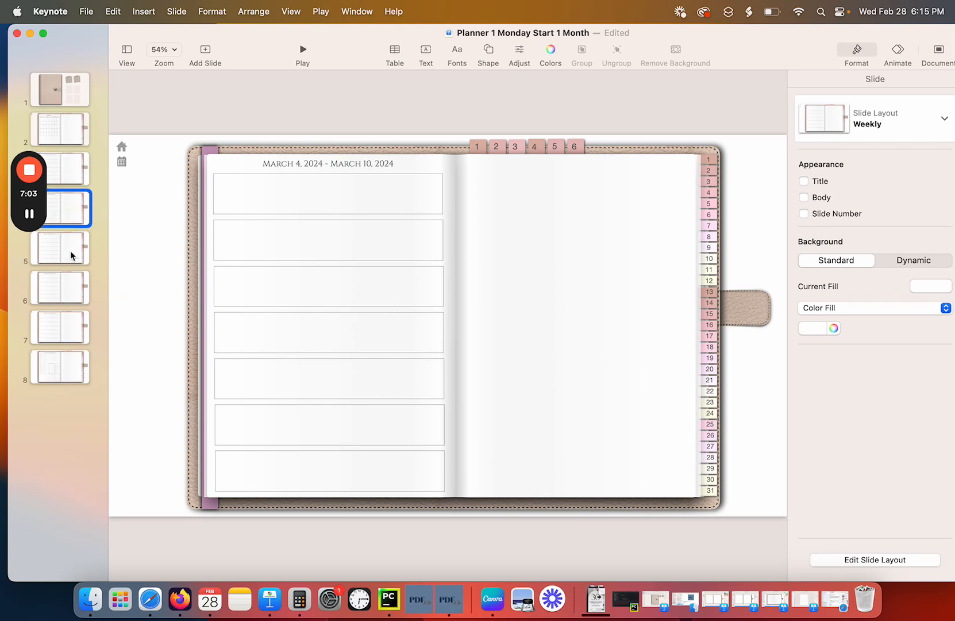
{"action": "left_click", "coordinate": [70, 252]}
{"action": "left_click", "coordinate": [69, 298]}
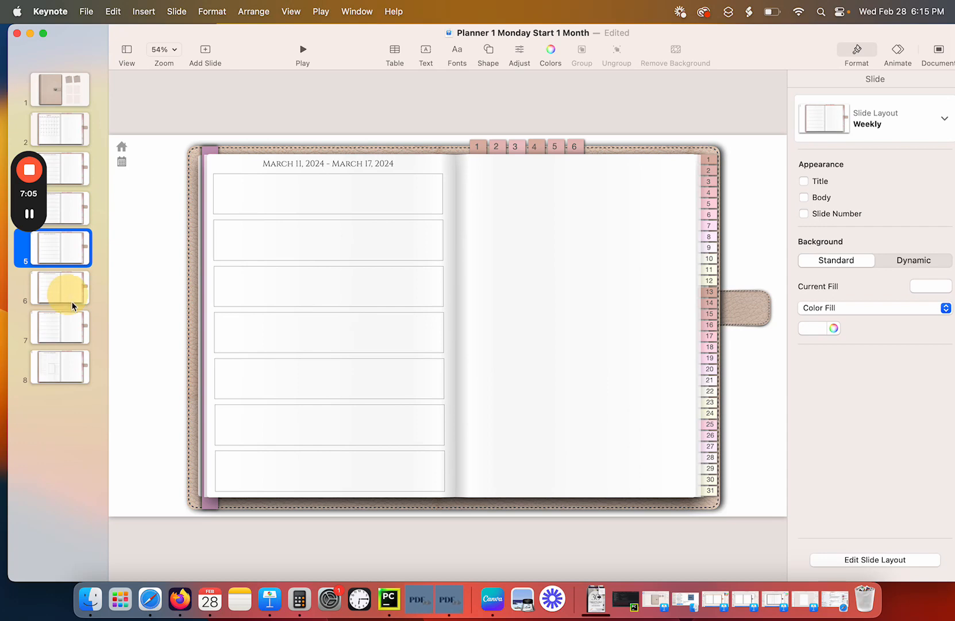
{"action": "left_click", "coordinate": [64, 325]}
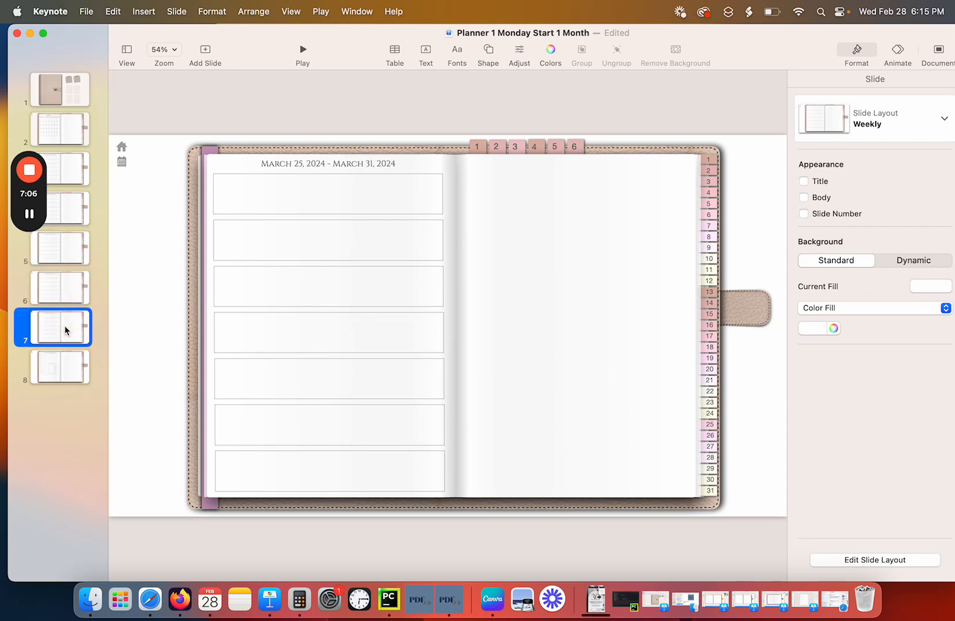
{"action": "left_click", "coordinate": [67, 370]}
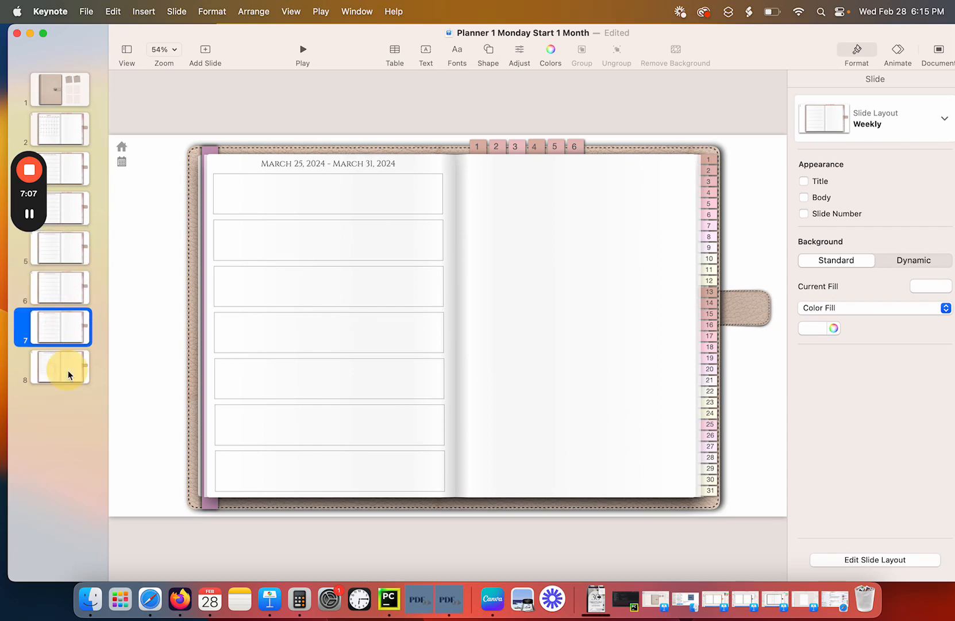
{"action": "left_click", "coordinate": [347, 164]}
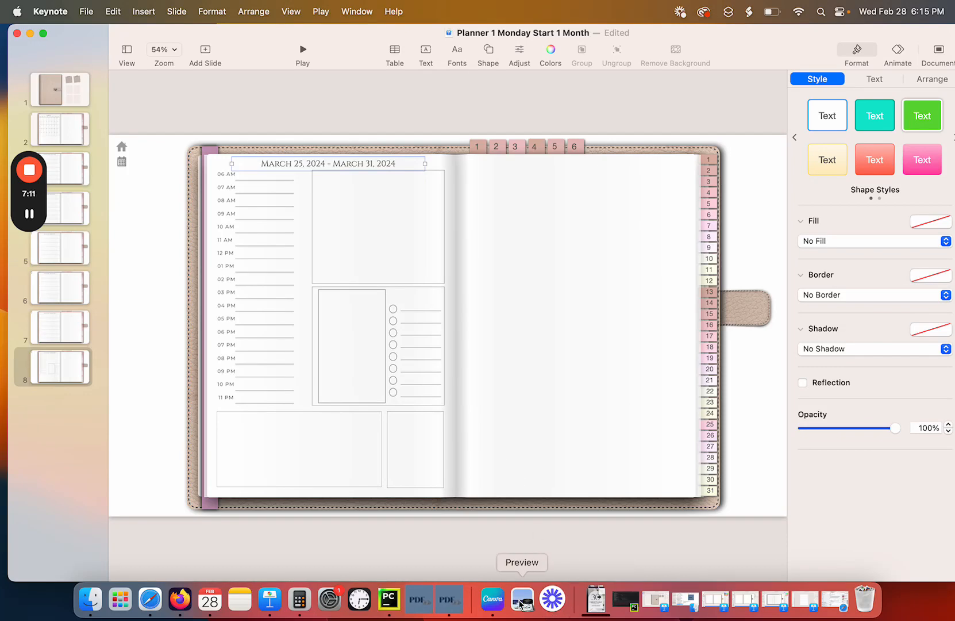
{"action": "left_click", "coordinate": [449, 599]}
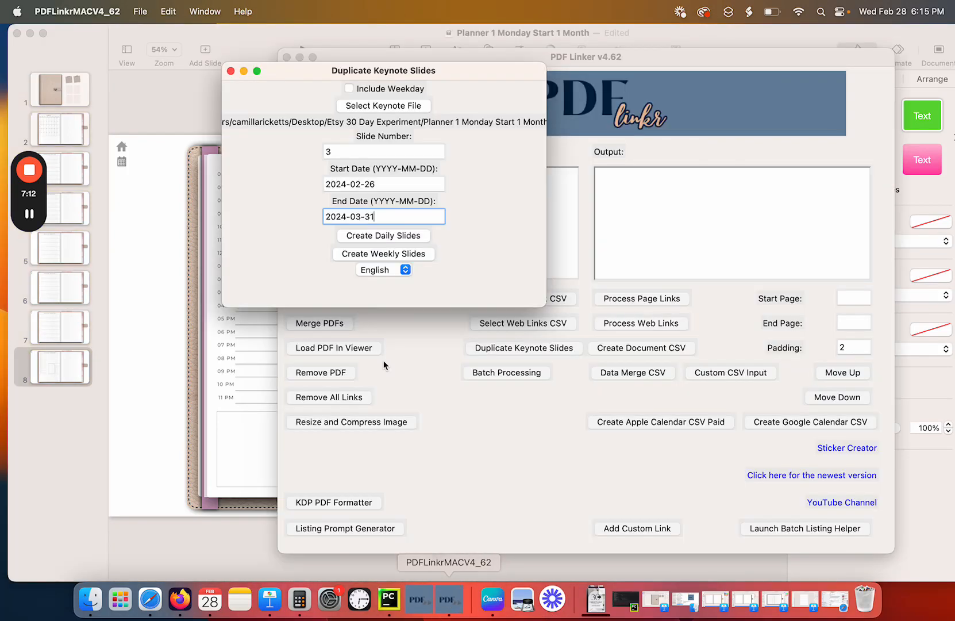
Set the slide duplication to slide number 8, with start date 2024-03-01 and end date 2024-03-31.
{"action": "left_click", "coordinate": [341, 152]}
{"action": "key", "text": "BackSpace"}
{"action": "type", "text": "8"}
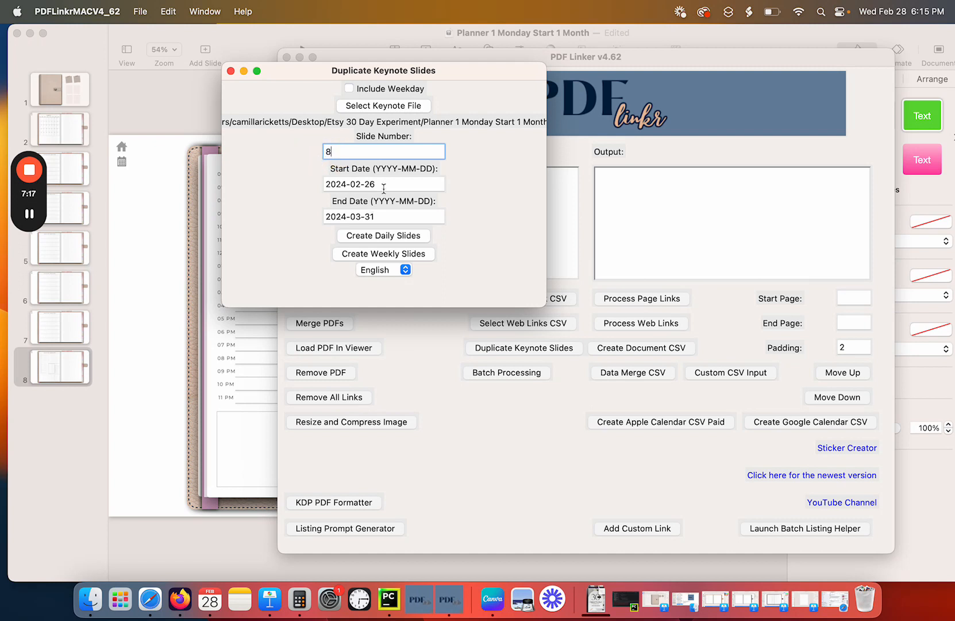
{"action": "left_click_drag", "start_coordinate": [383, 188], "coordinate": [304, 189]}
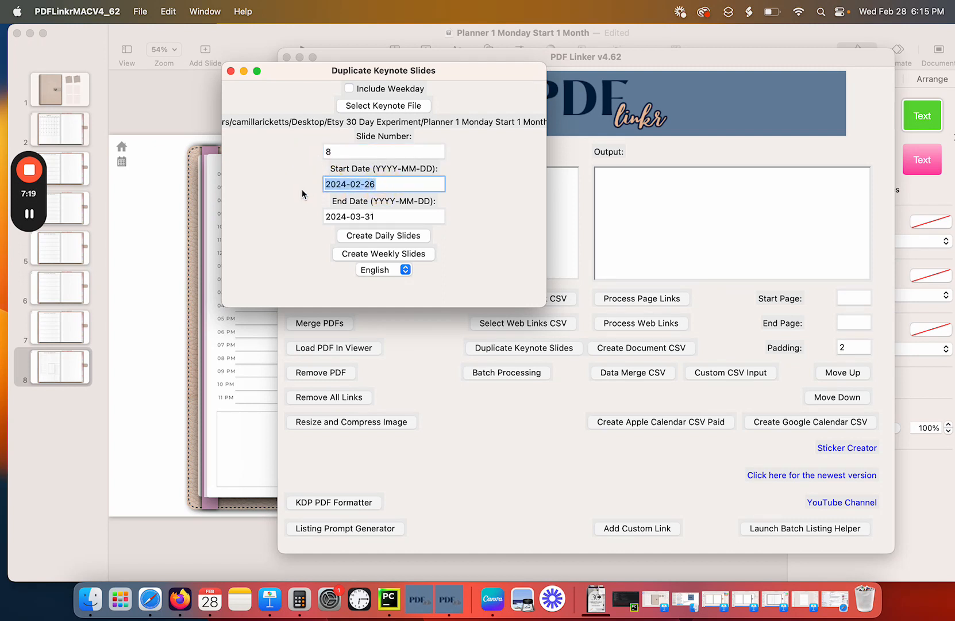
{"action": "type", "text": "20"}
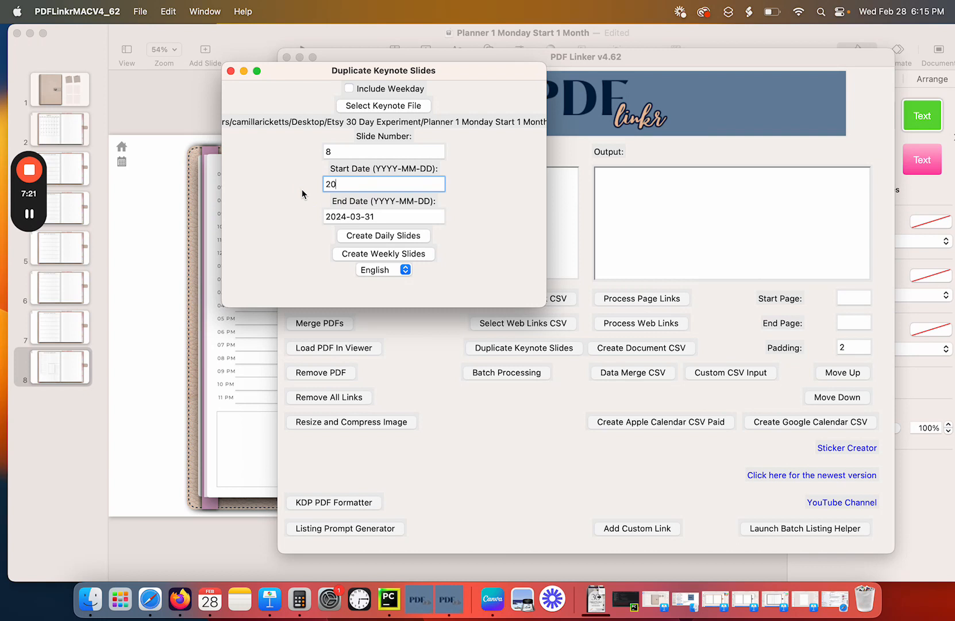
{"action": "type", "text": "24-03-01"}
{"action": "key", "text": "Tab"}
{"action": "type", "text": "2024-"}
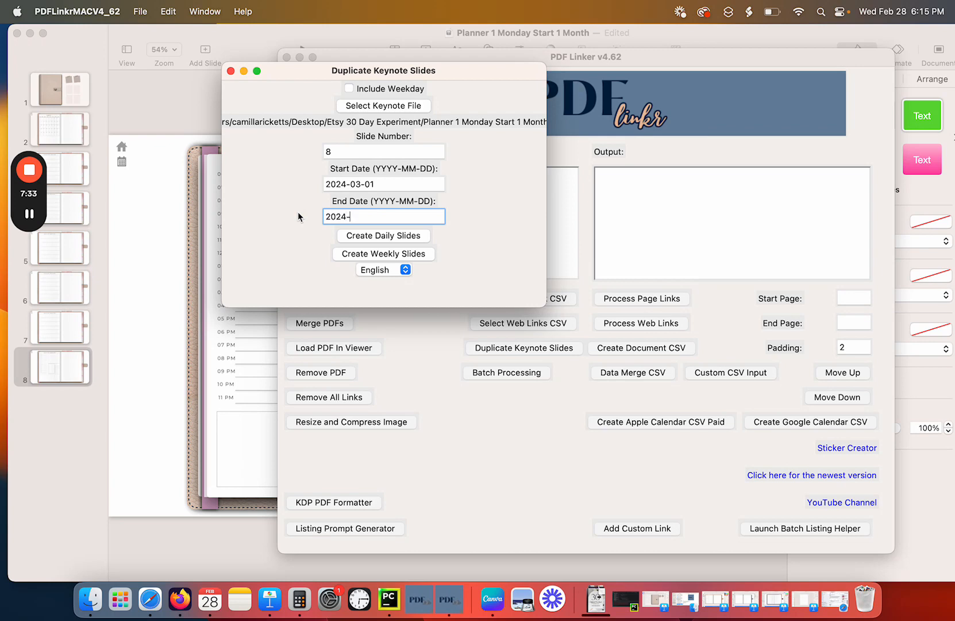
{"action": "type", "text": "03-31"}
{"action": "left_click", "coordinate": [418, 235]}
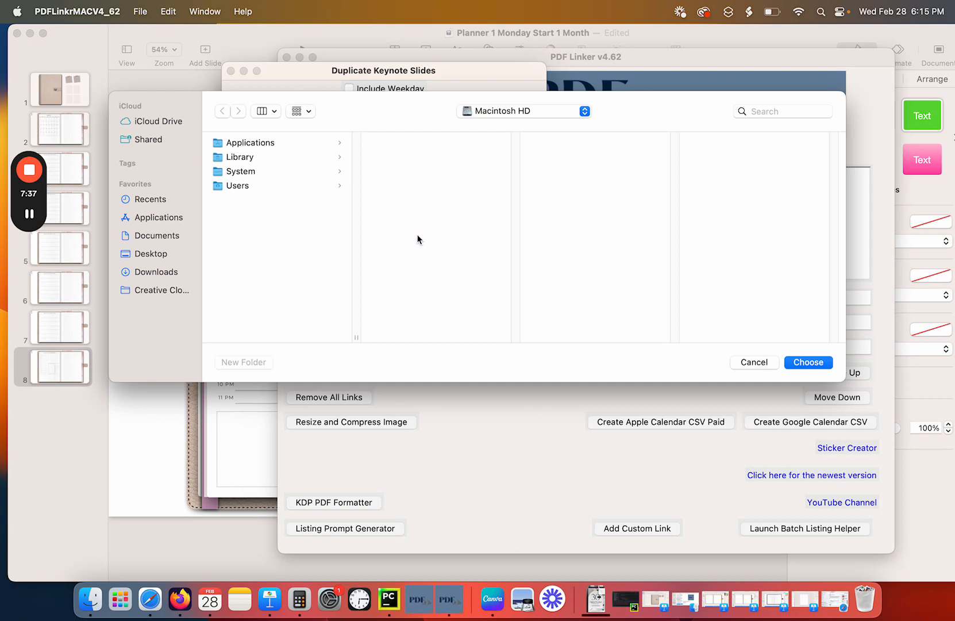
{"action": "left_click", "coordinate": [758, 362]}
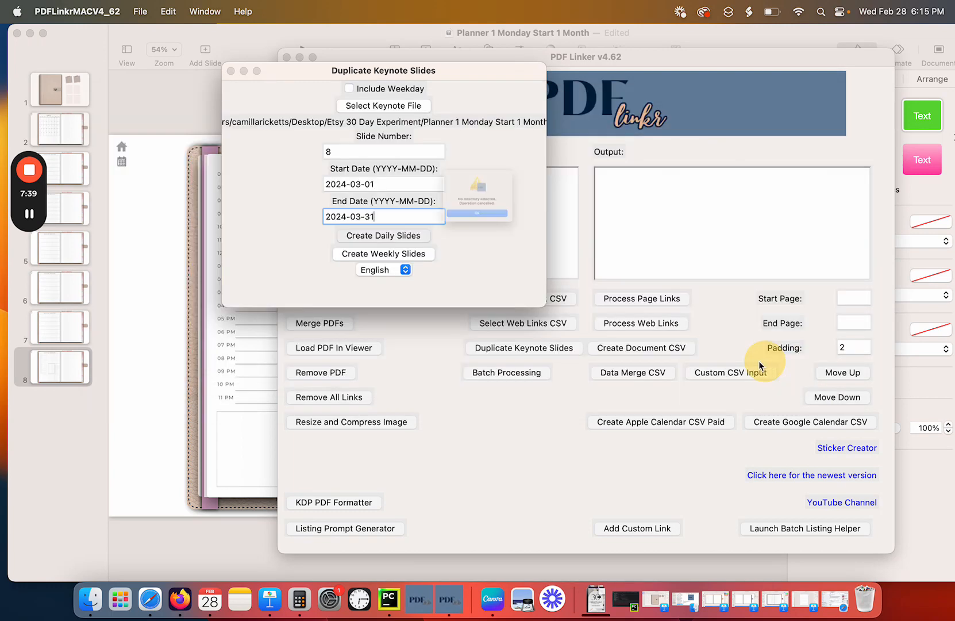
{"action": "left_click", "coordinate": [465, 244]}
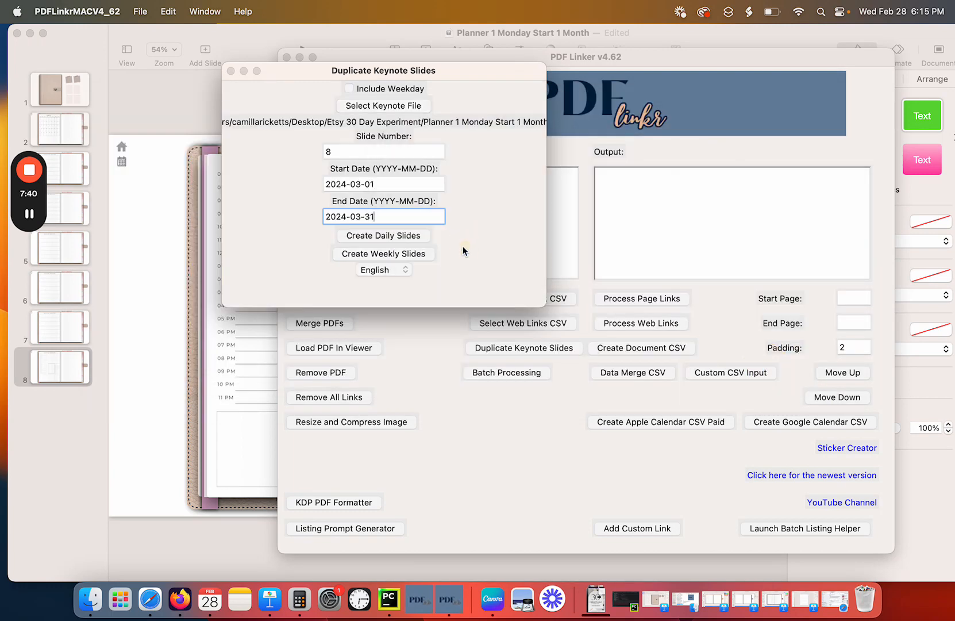
Create the daily slides as the first duplication, choosing the Desktop folder for the CSV files, and close the completion message.
{"action": "left_click", "coordinate": [380, 236]}
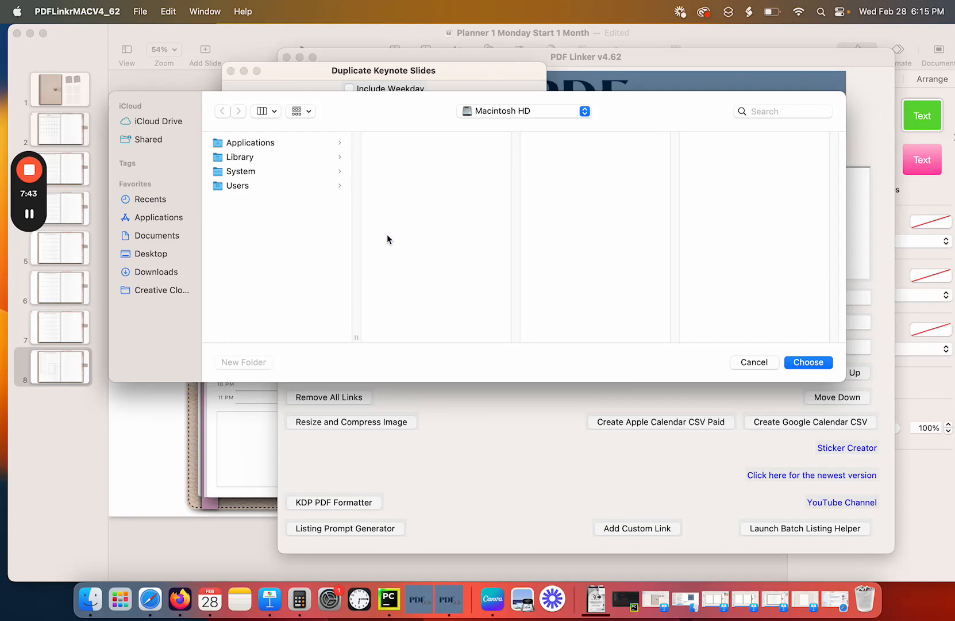
{"action": "left_click", "coordinate": [147, 257]}
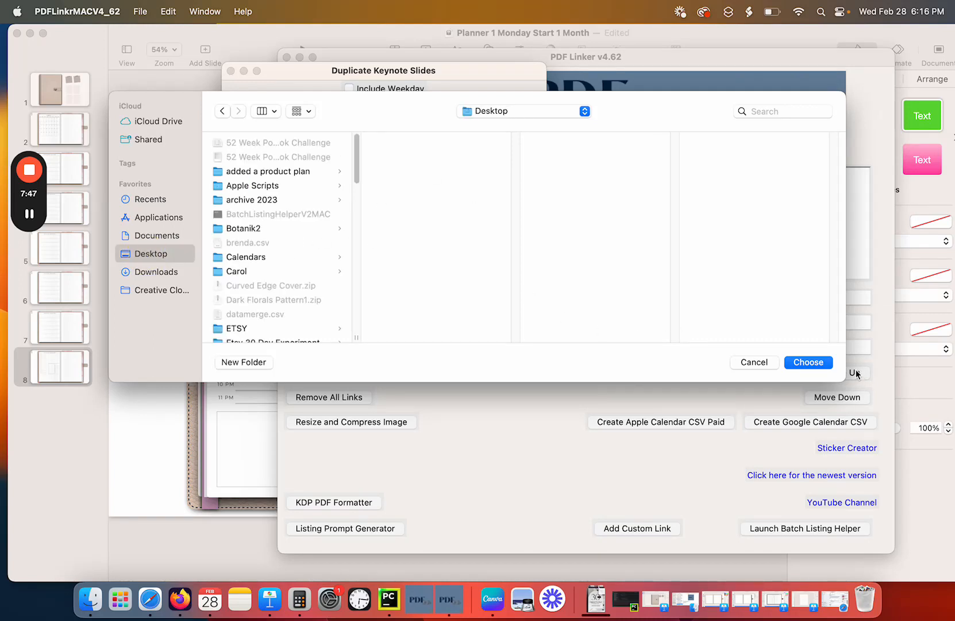
{"action": "left_click", "coordinate": [822, 363]}
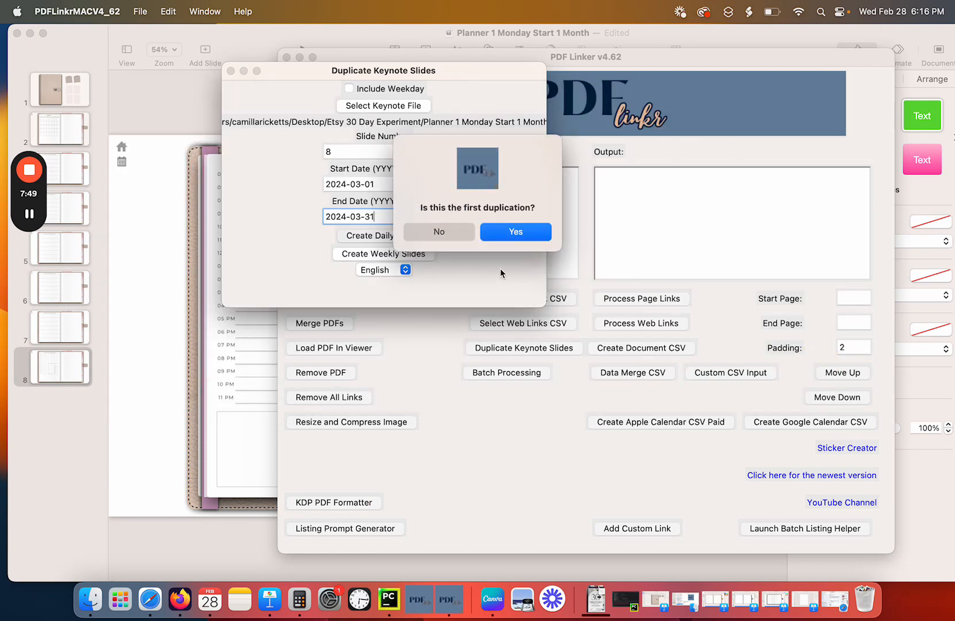
{"action": "left_click", "coordinate": [509, 232]}
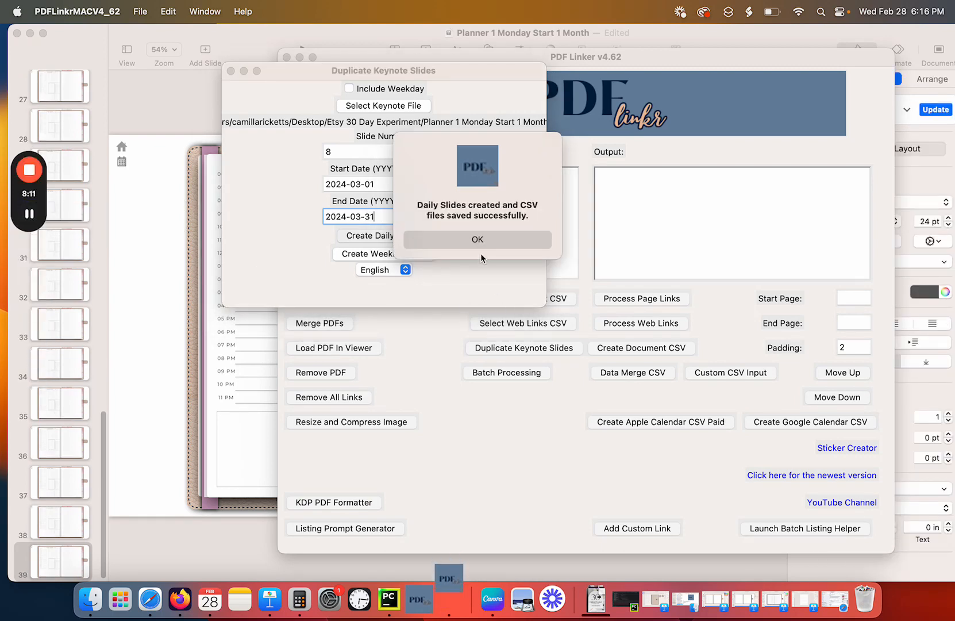
{"action": "left_click", "coordinate": [492, 240]}
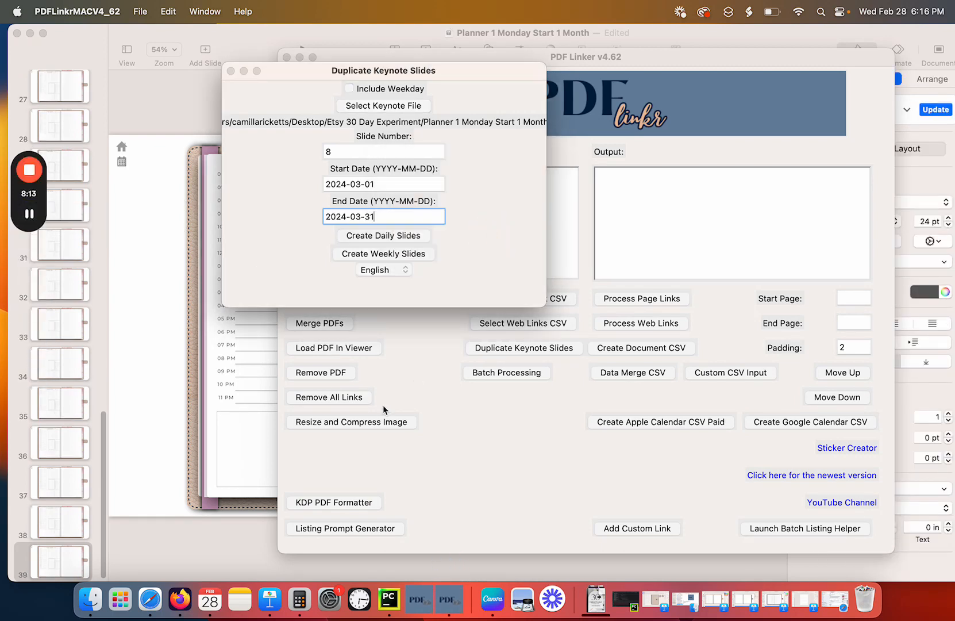
Go back to Keynote and review the date headings of the daily slides from the last one back to the first.
{"action": "left_click", "coordinate": [61, 567]}
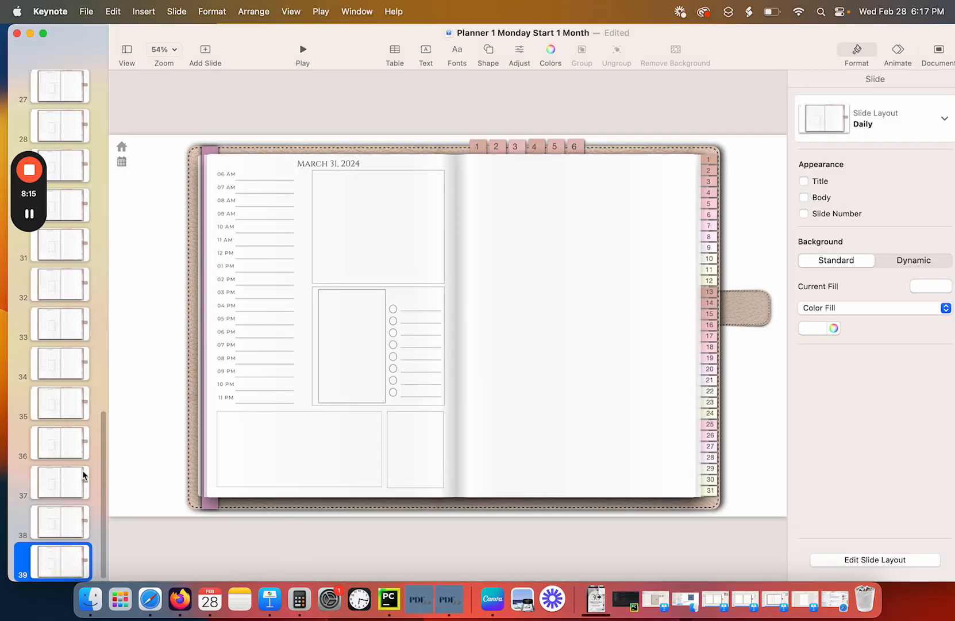
{"action": "scroll", "coordinate": [69, 489], "scroll_direction": "up", "scroll_amount": 10}
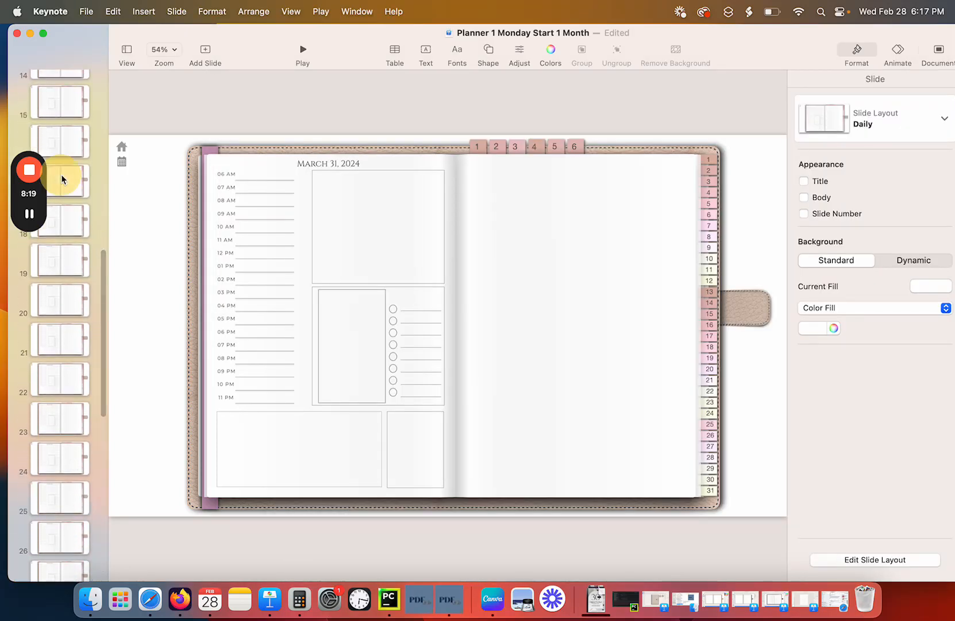
{"action": "left_click", "coordinate": [63, 174]}
{"action": "scroll", "coordinate": [78, 183], "scroll_direction": "up", "scroll_amount": 5}
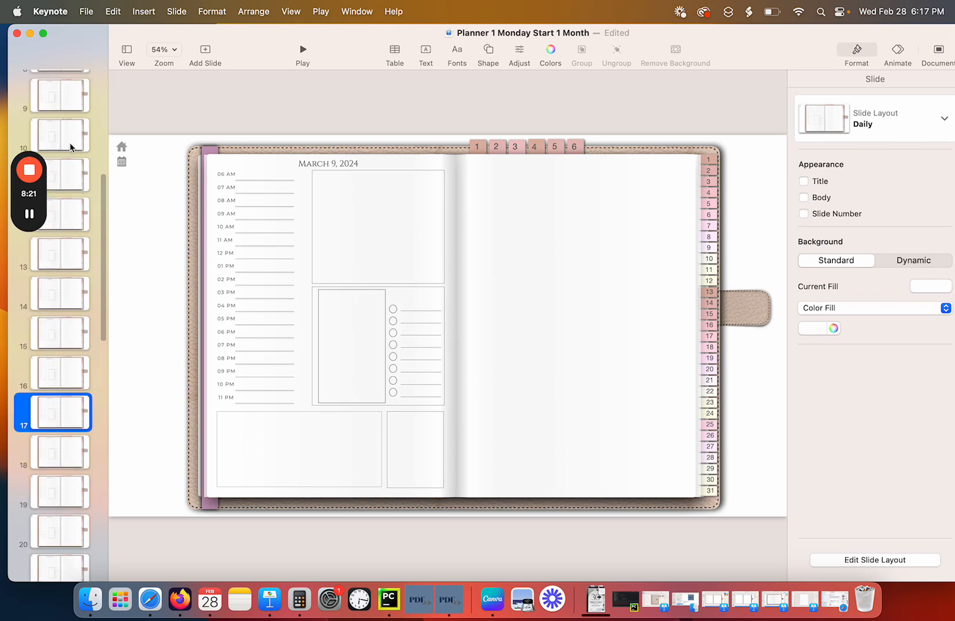
{"action": "left_click", "coordinate": [70, 139]}
{"action": "scroll", "coordinate": [71, 144], "scroll_direction": "up", "scroll_amount": 2}
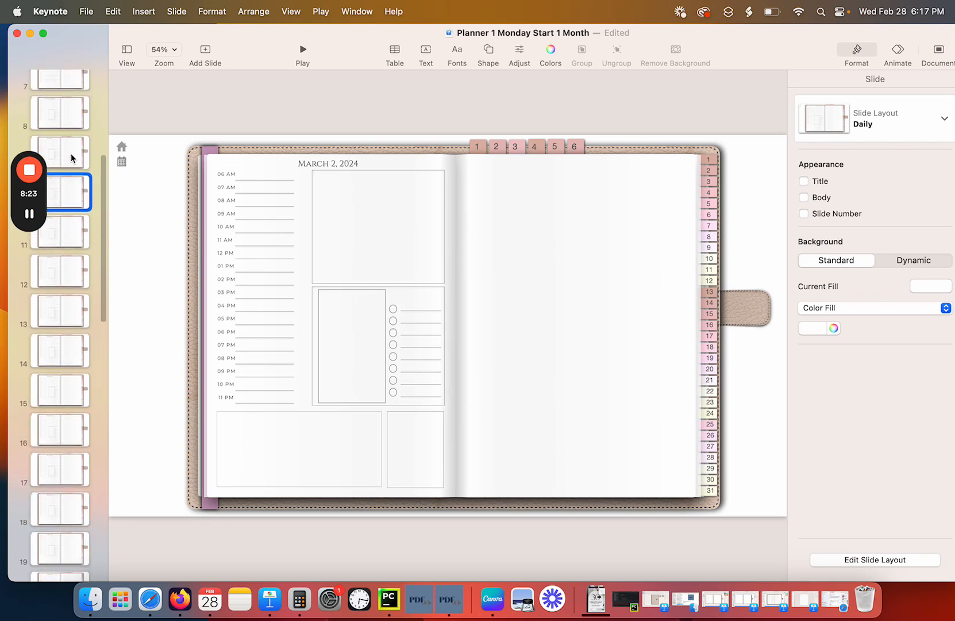
{"action": "left_click", "coordinate": [70, 156]}
{"action": "scroll", "coordinate": [71, 155], "scroll_direction": "up", "scroll_amount": 1}
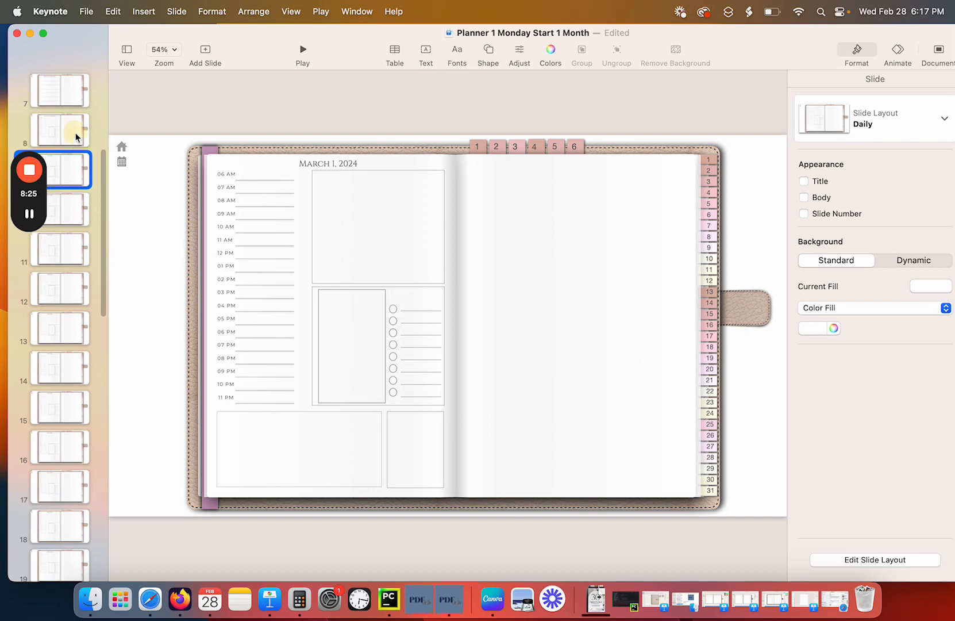
Delete the daily template slide with the weekly heading "March 25, 2024 - March 31, 2024" and check the slides around the gap.
{"action": "left_click", "coordinate": [75, 133]}
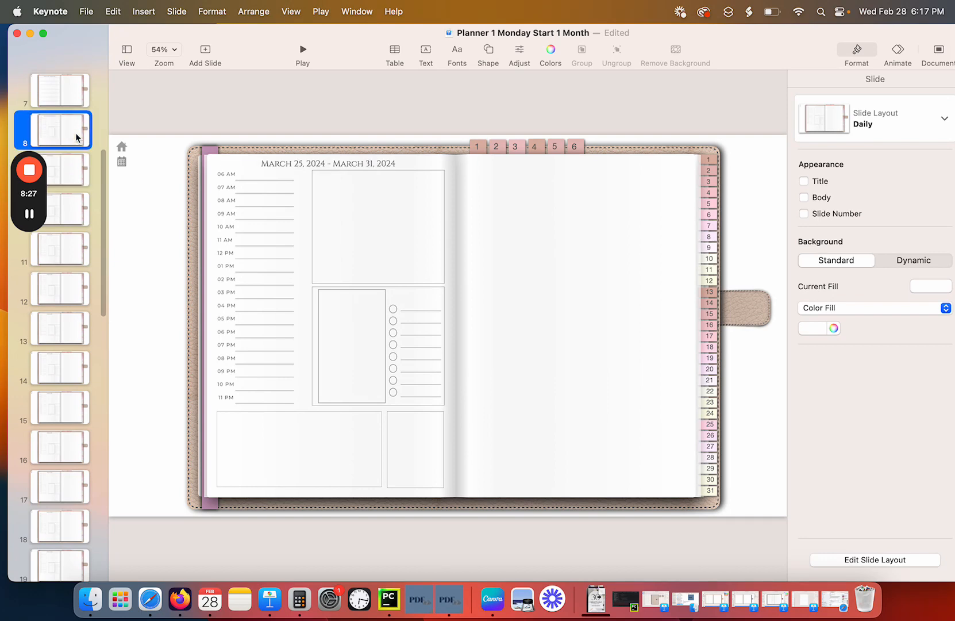
{"action": "right_click", "coordinate": [76, 133]}
{"action": "left_click", "coordinate": [126, 255]}
{"action": "left_click", "coordinate": [71, 93]}
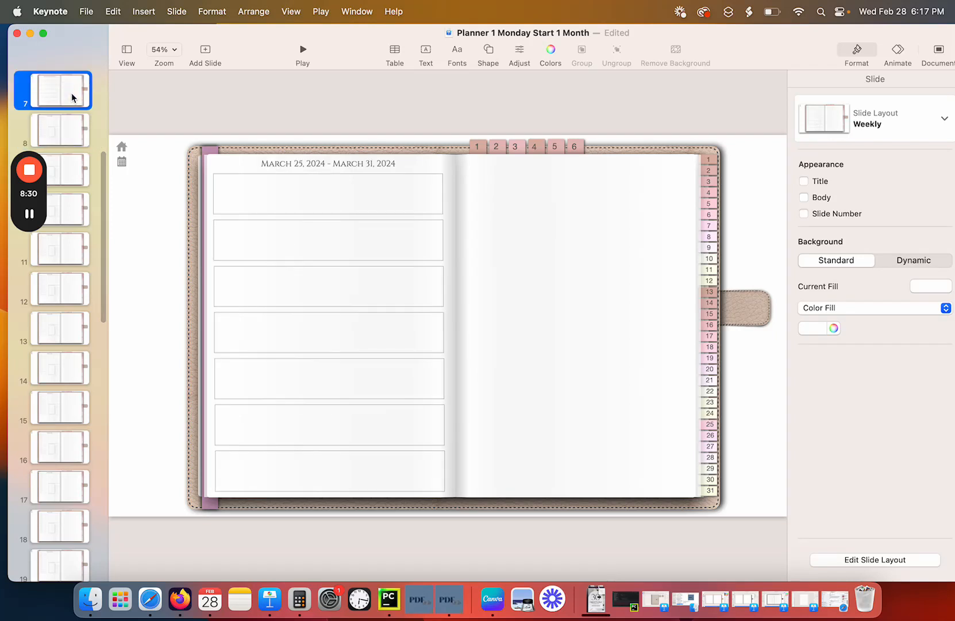
{"action": "left_click", "coordinate": [75, 135]}
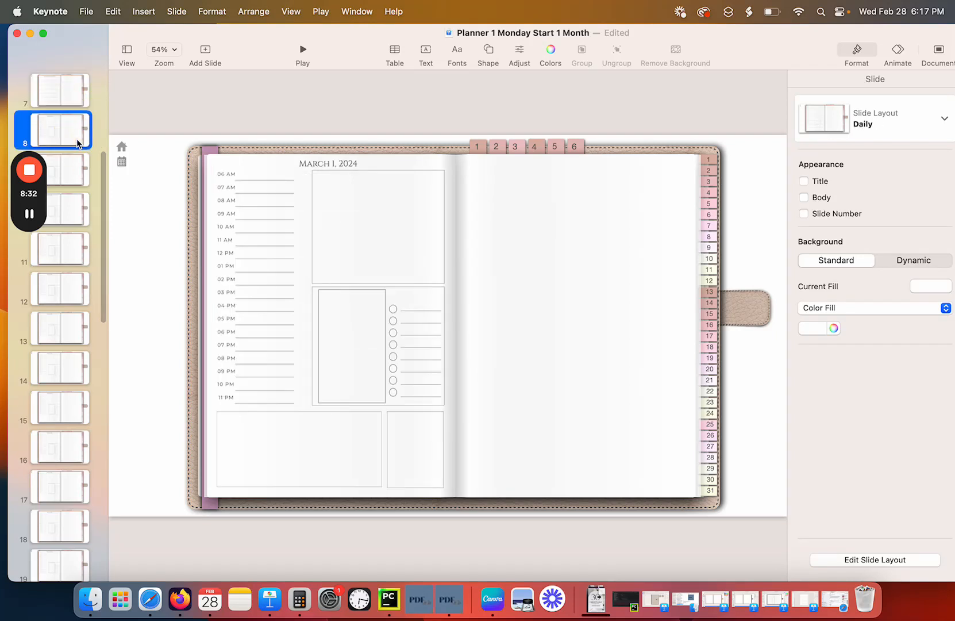
Add a new slide with the Monthly layout after the March 31, 2024 daily slide.
{"action": "scroll", "coordinate": [80, 261], "scroll_direction": "down", "scroll_amount": 10}
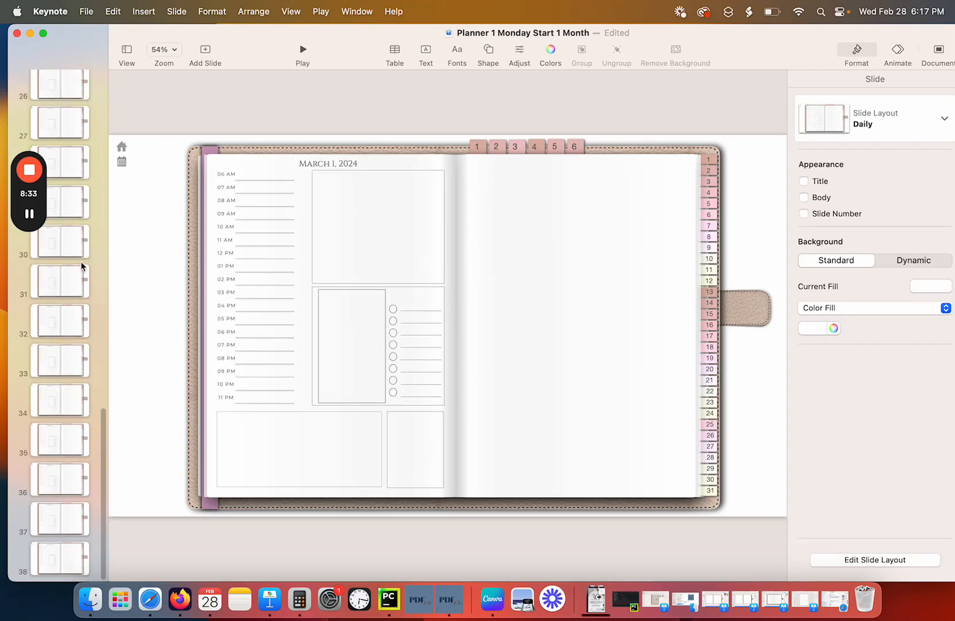
{"action": "left_click", "coordinate": [66, 566]}
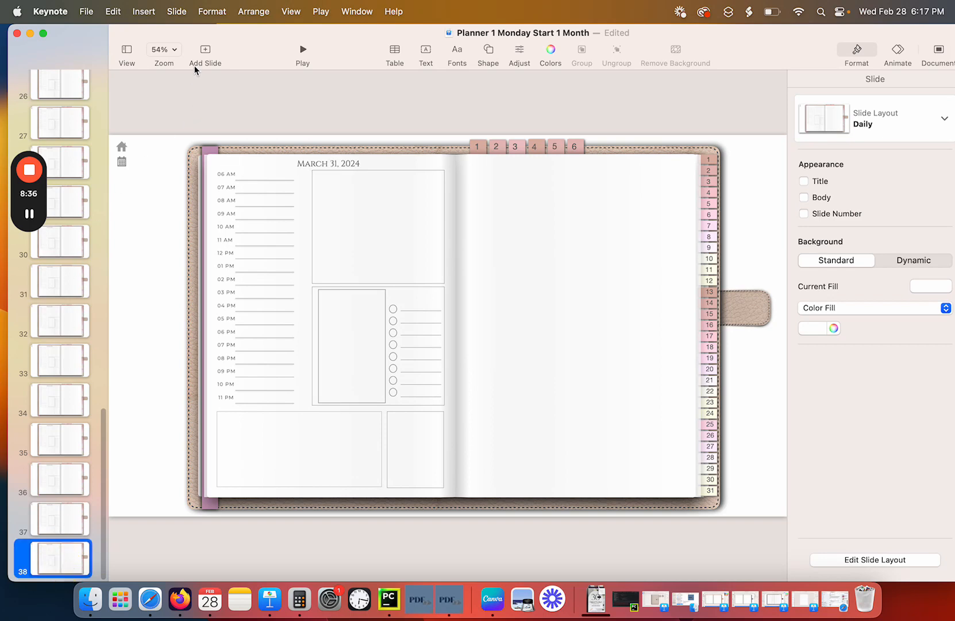
{"action": "left_click", "coordinate": [204, 51]}
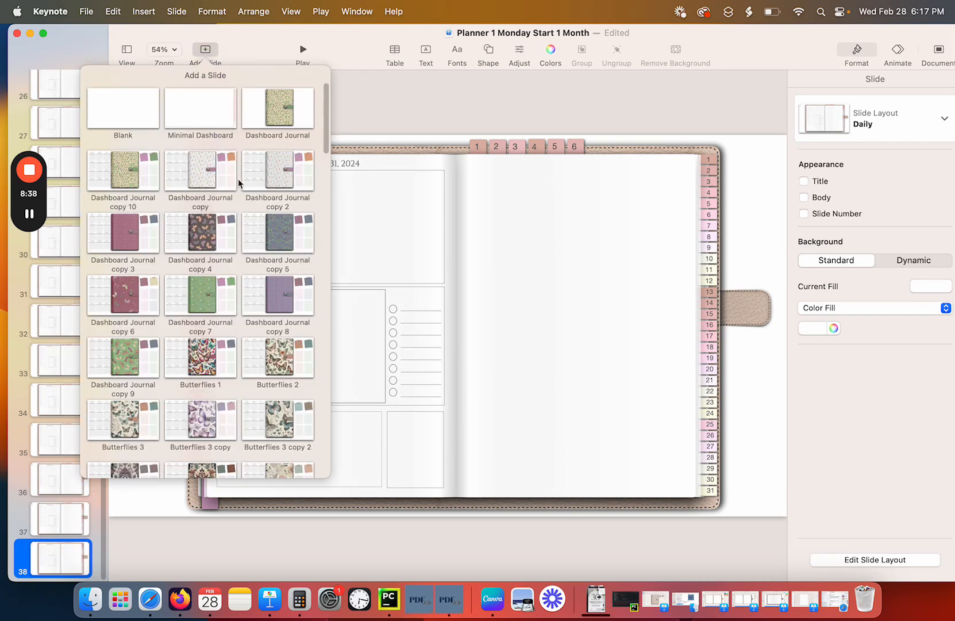
{"action": "scroll", "coordinate": [249, 223], "scroll_direction": "down", "scroll_amount": 6}
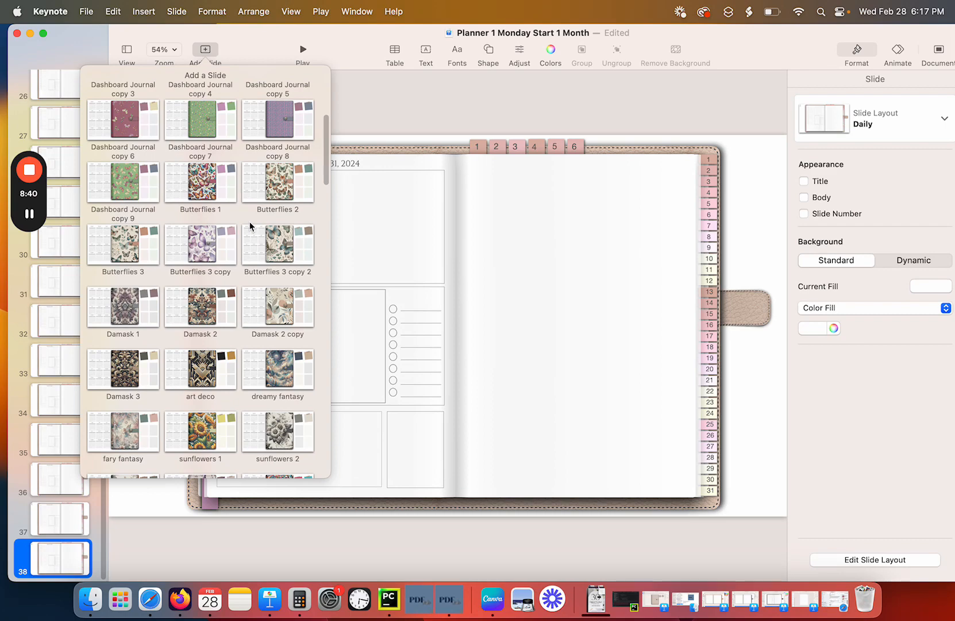
{"action": "scroll", "coordinate": [249, 224], "scroll_direction": "down", "scroll_amount": 3}
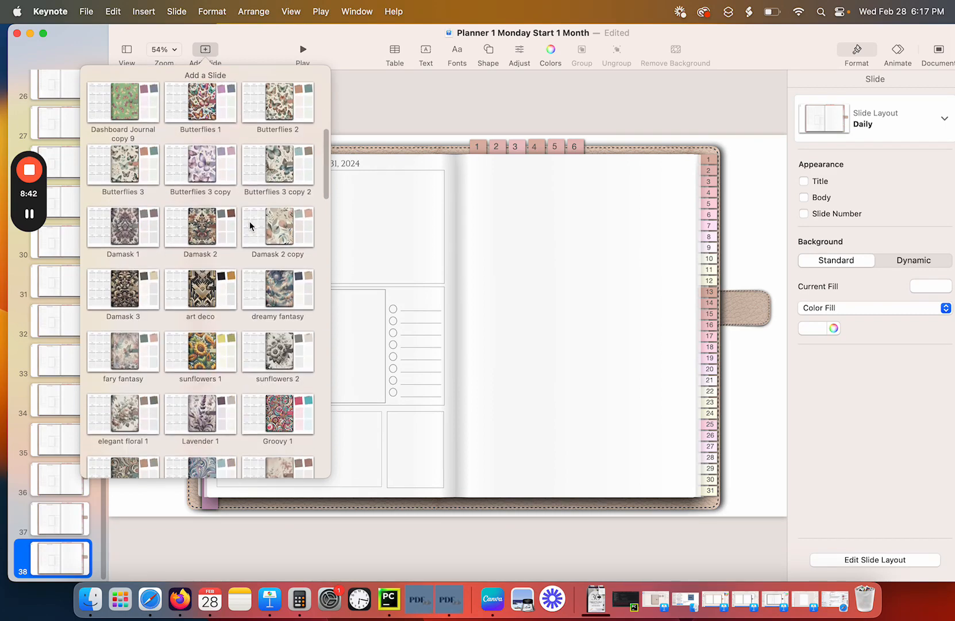
{"action": "scroll", "coordinate": [249, 225], "scroll_direction": "down", "scroll_amount": 12}
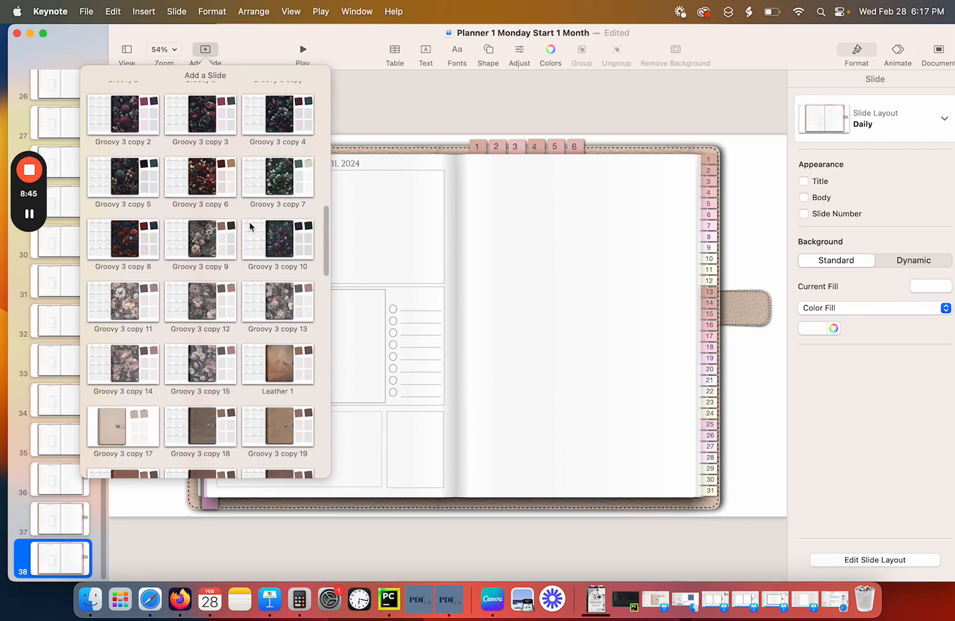
{"action": "scroll", "coordinate": [250, 224], "scroll_direction": "down", "scroll_amount": 5}
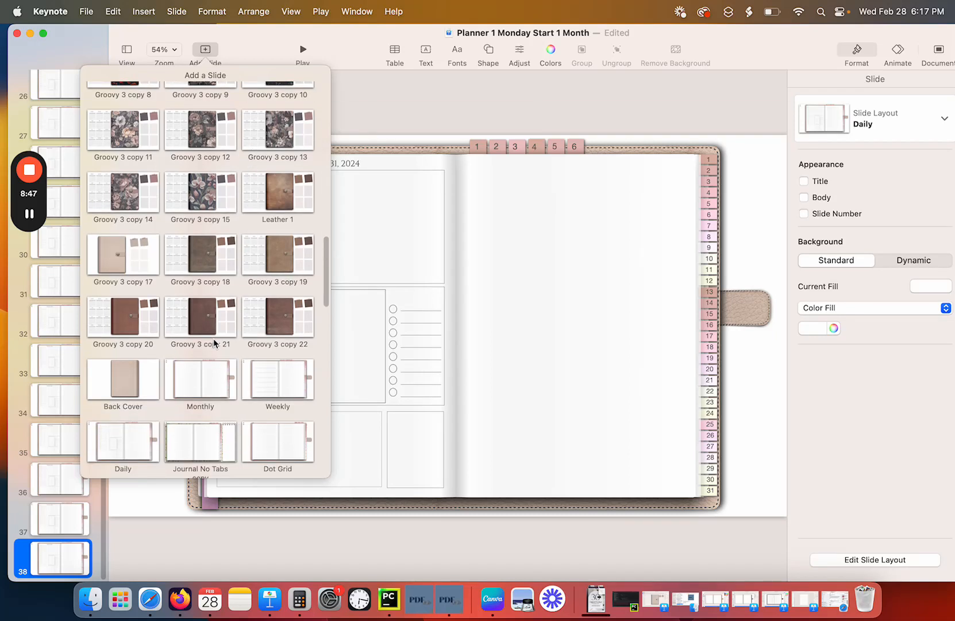
{"action": "left_click", "coordinate": [202, 384]}
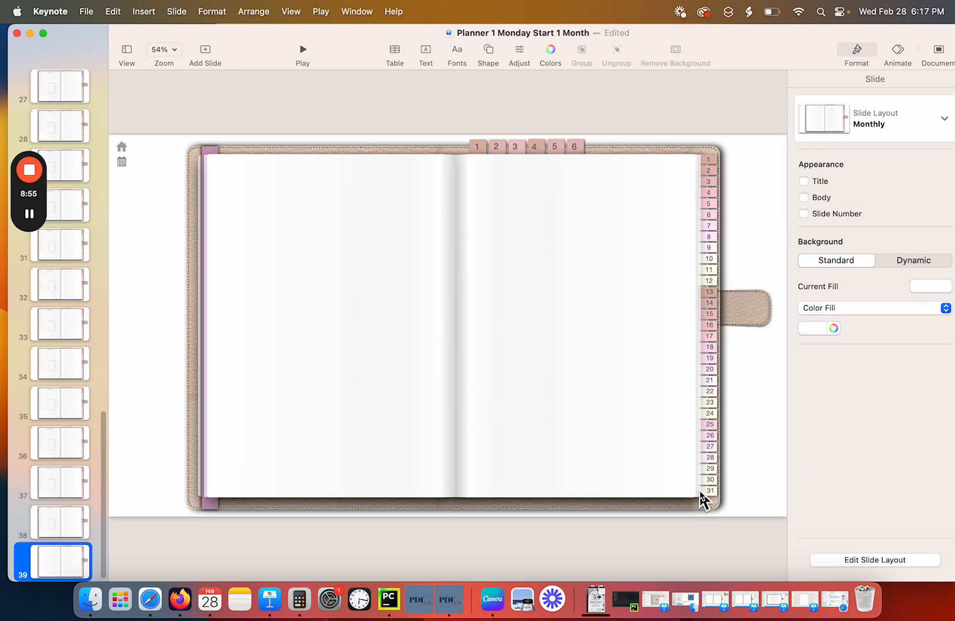
Duplicate the blank Monthly slide five times at the end of the deck, and return to the start of the slide list.
{"action": "right_click", "coordinate": [63, 565]}
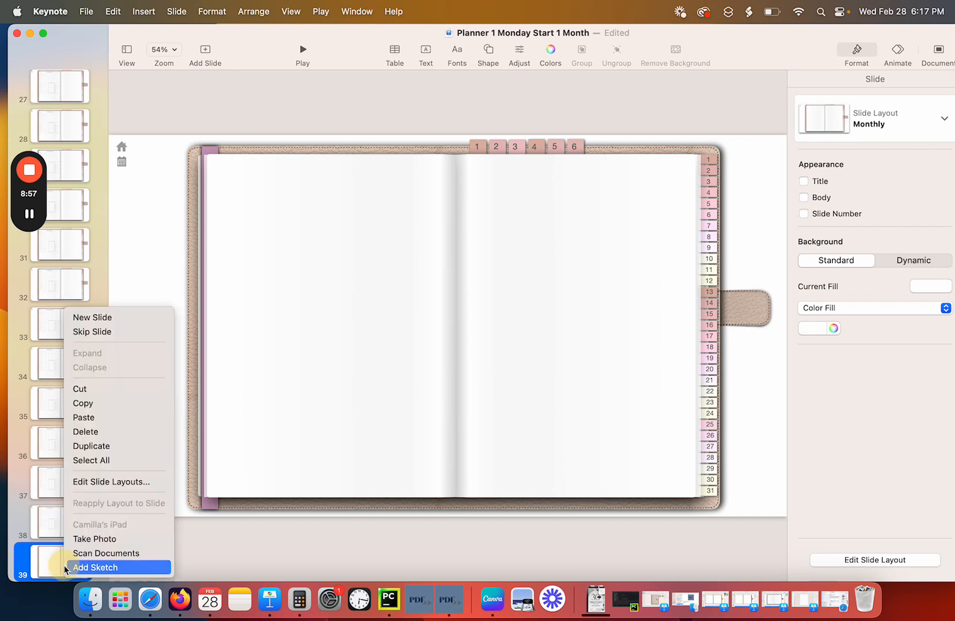
{"action": "left_click", "coordinate": [91, 448]}
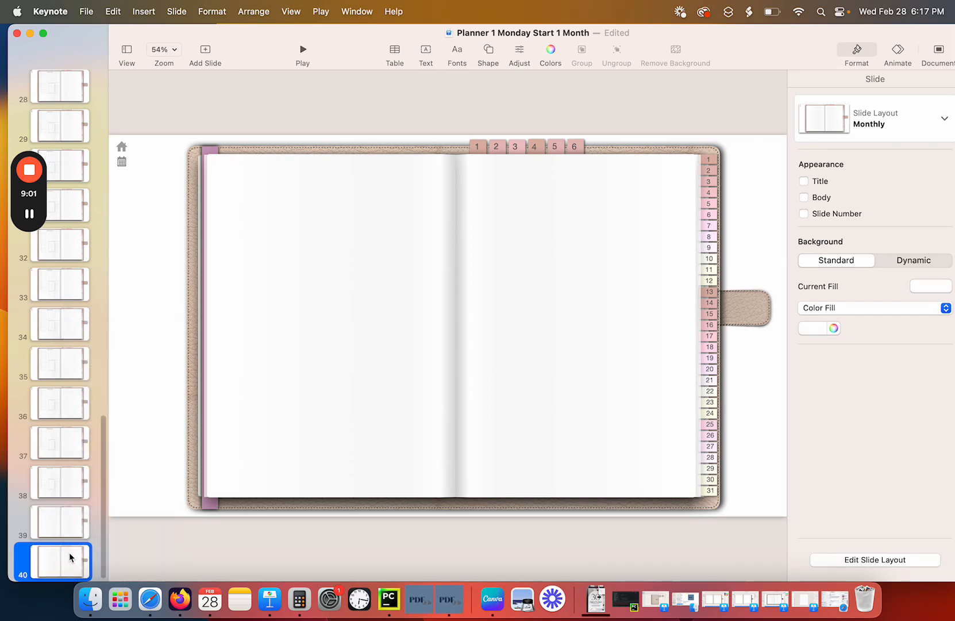
{"action": "right_click", "coordinate": [68, 552]}
{"action": "left_click", "coordinate": [99, 446]}
{"action": "right_click", "coordinate": [68, 555]}
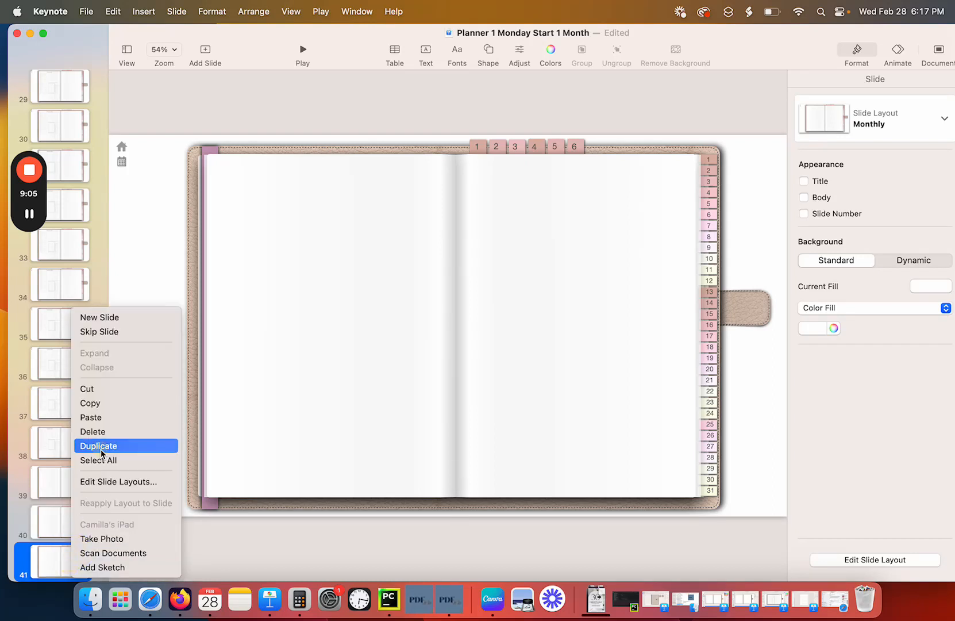
{"action": "left_click", "coordinate": [101, 450]}
{"action": "right_click", "coordinate": [68, 559]}
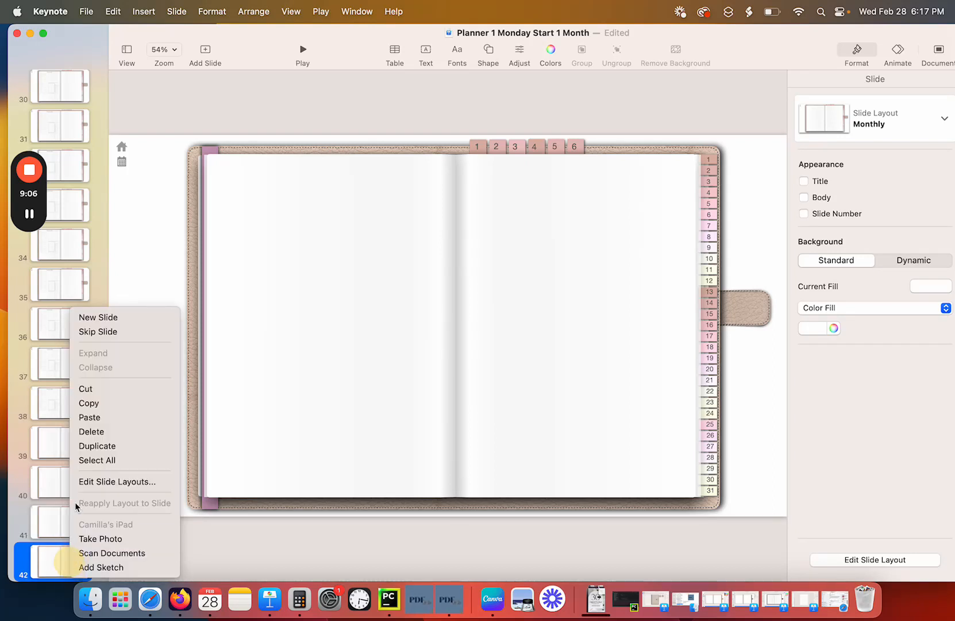
{"action": "left_click", "coordinate": [98, 451]}
{"action": "right_click", "coordinate": [73, 549]}
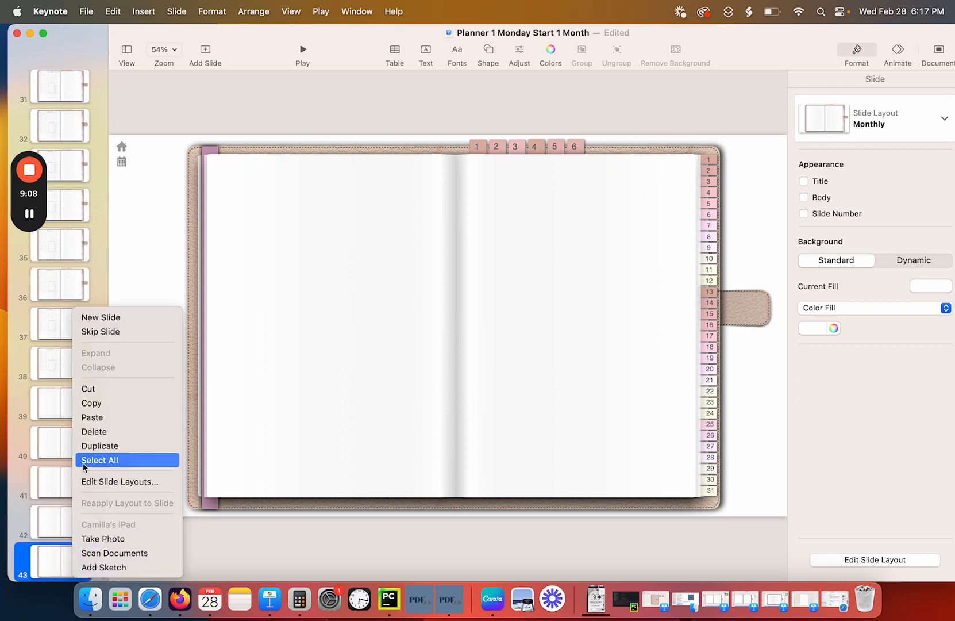
{"action": "left_click", "coordinate": [96, 446]}
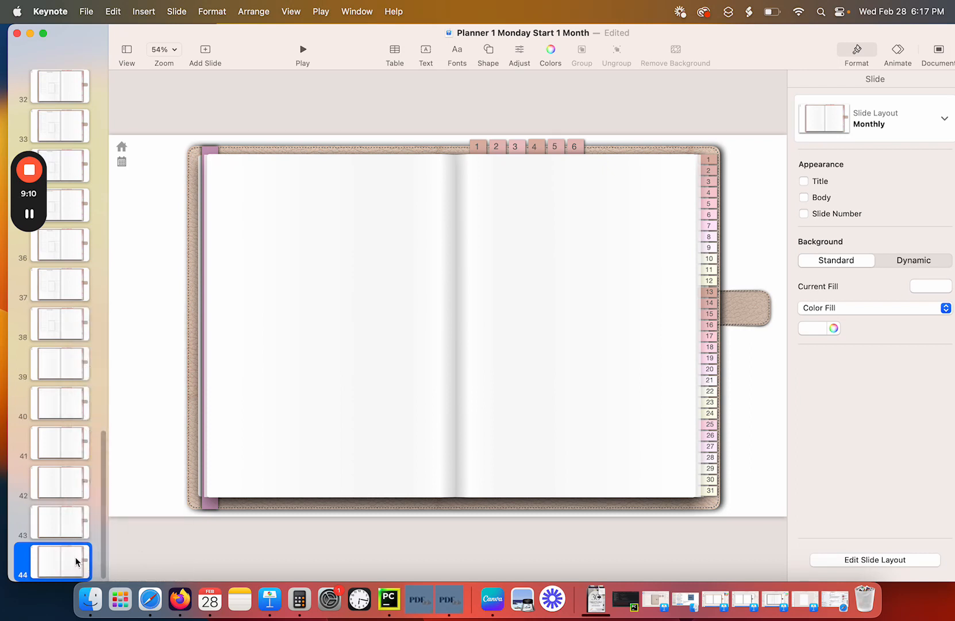
{"action": "scroll", "coordinate": [75, 517], "scroll_direction": "up", "scroll_amount": 15}
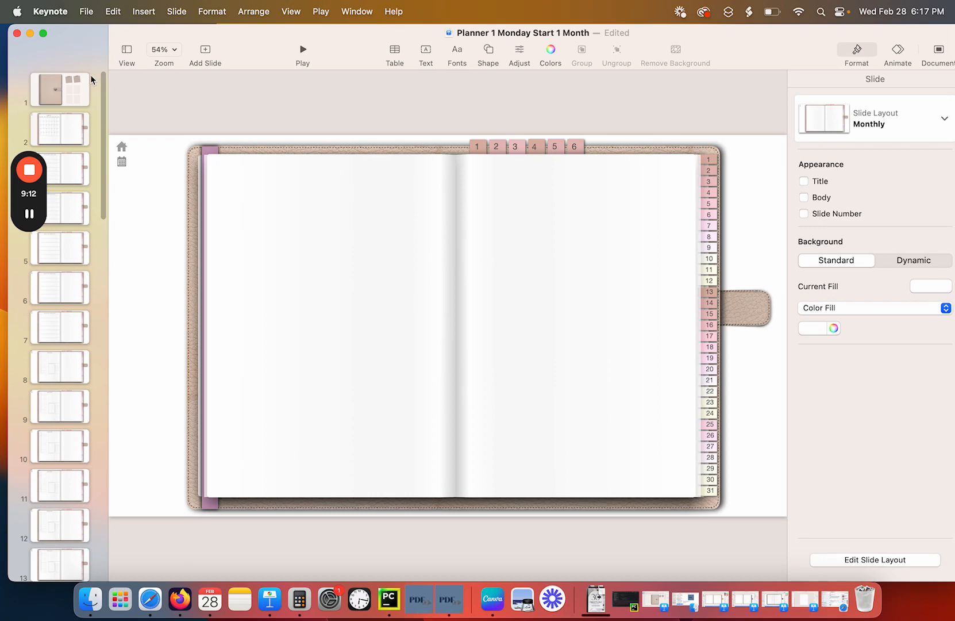
Add a slide with the Back Cover layout after the last blank Monthly slide at the end of the deck.
{"action": "left_click", "coordinate": [76, 91]}
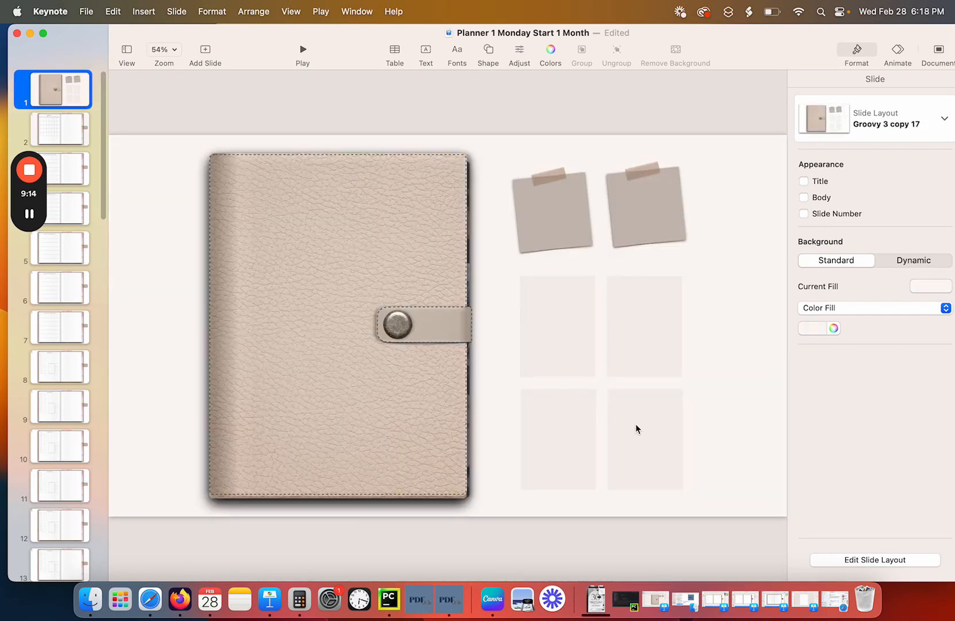
{"action": "left_click_drag", "start_coordinate": [105, 141], "coordinate": [111, 555]}
{"action": "left_click", "coordinate": [59, 561]}
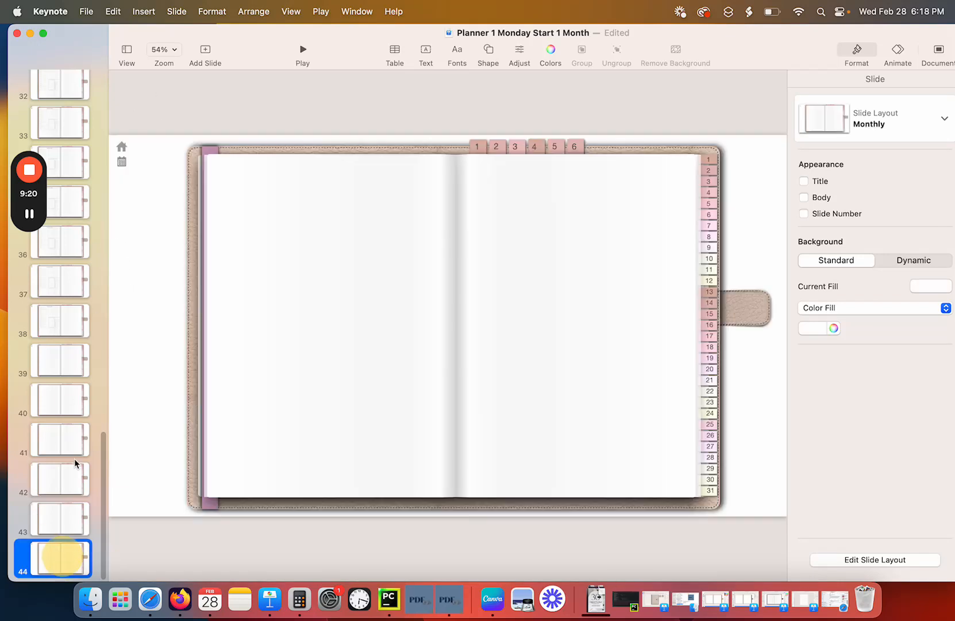
{"action": "left_click", "coordinate": [205, 49]}
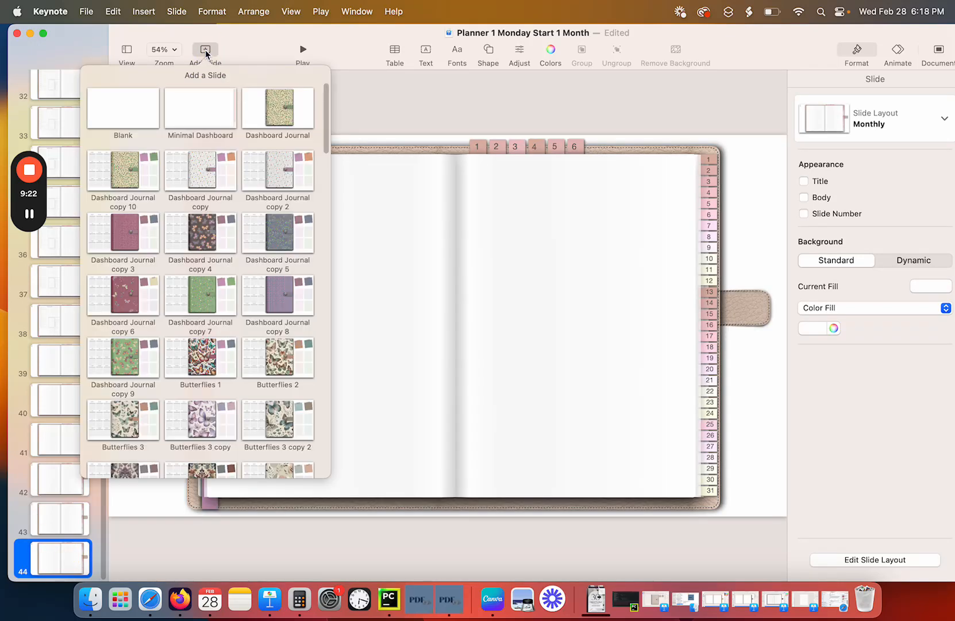
{"action": "scroll", "coordinate": [206, 262], "scroll_direction": "down", "scroll_amount": 2}
{"action": "scroll", "coordinate": [207, 263], "scroll_direction": "down", "scroll_amount": 10}
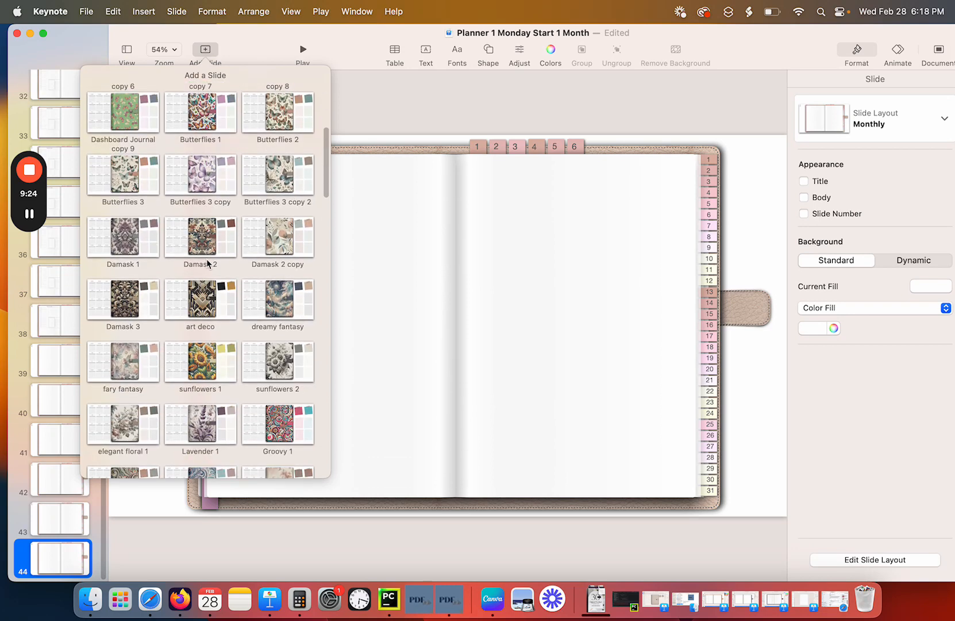
{"action": "scroll", "coordinate": [207, 263], "scroll_direction": "down", "scroll_amount": 12}
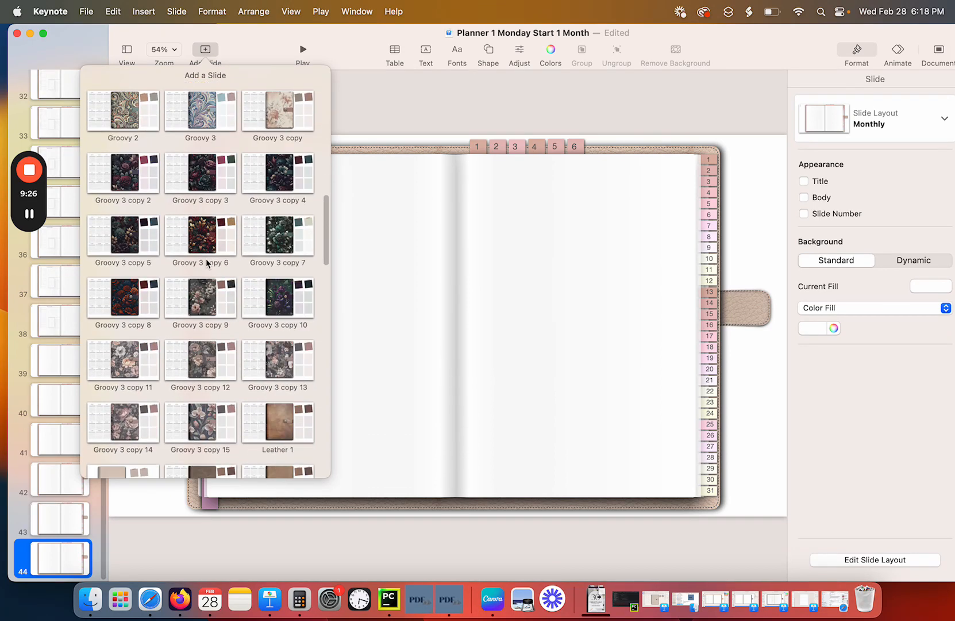
{"action": "scroll", "coordinate": [159, 370], "scroll_direction": "down", "scroll_amount": 4}
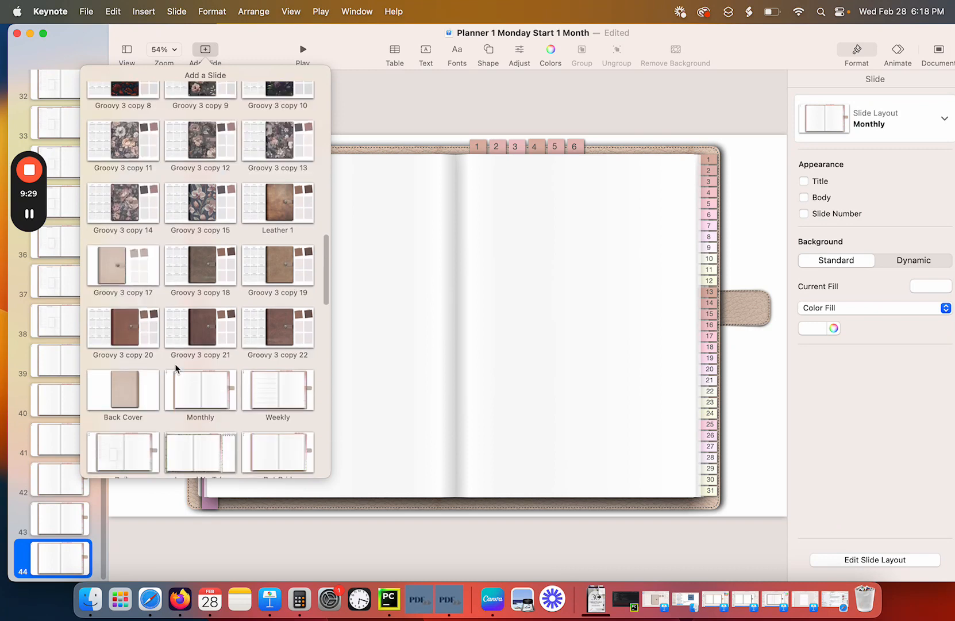
{"action": "left_click", "coordinate": [137, 371]}
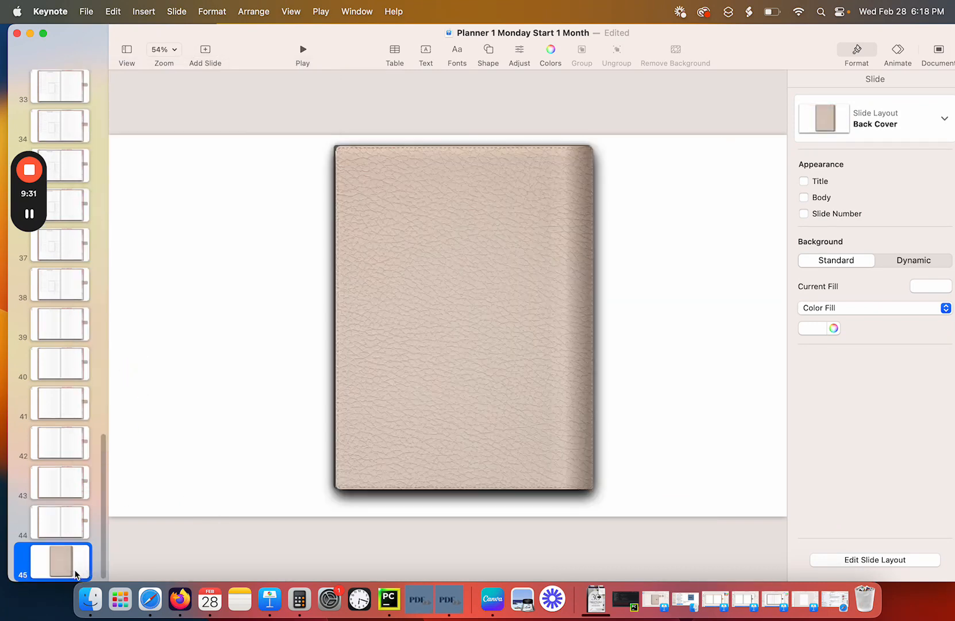
Review the opening slides in order, from the front cover through the March calendar and weekly slides to the March 1, 2024 daily slide.
{"action": "scroll", "coordinate": [80, 498], "scroll_direction": "up", "scroll_amount": 20}
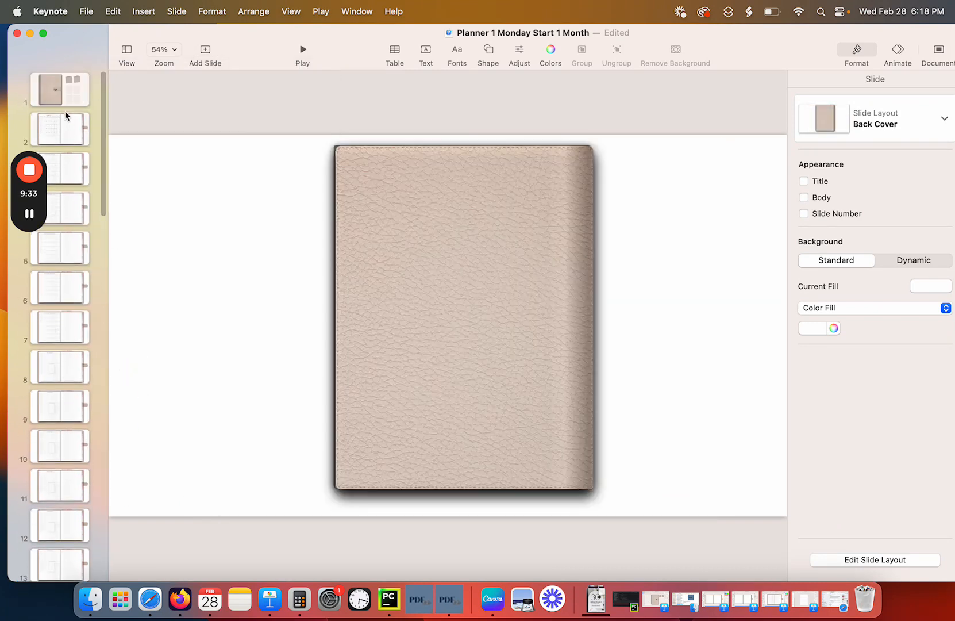
{"action": "left_click", "coordinate": [77, 100]}
{"action": "left_click", "coordinate": [78, 129]}
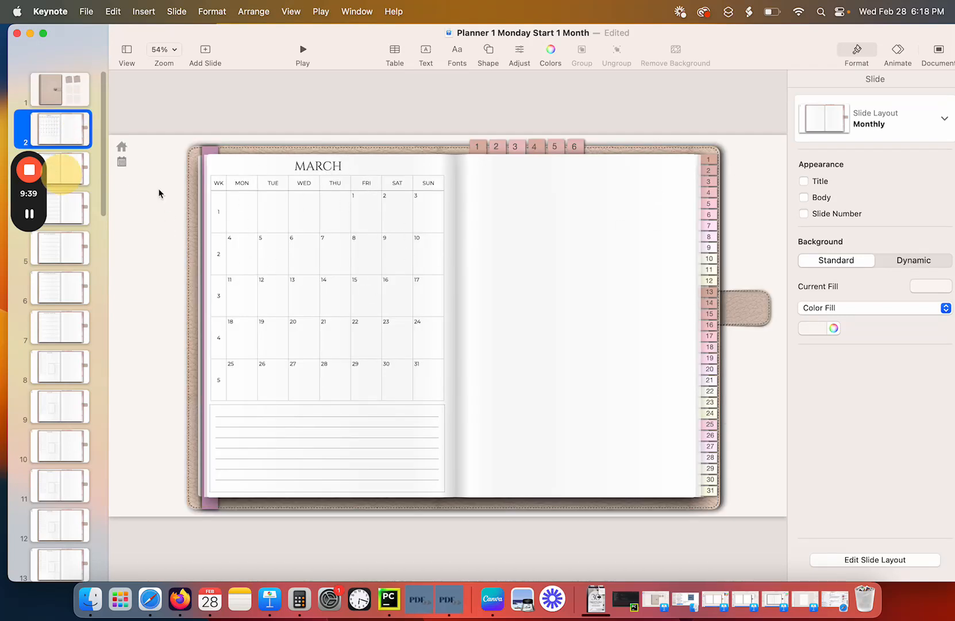
{"action": "key", "text": "Down"}
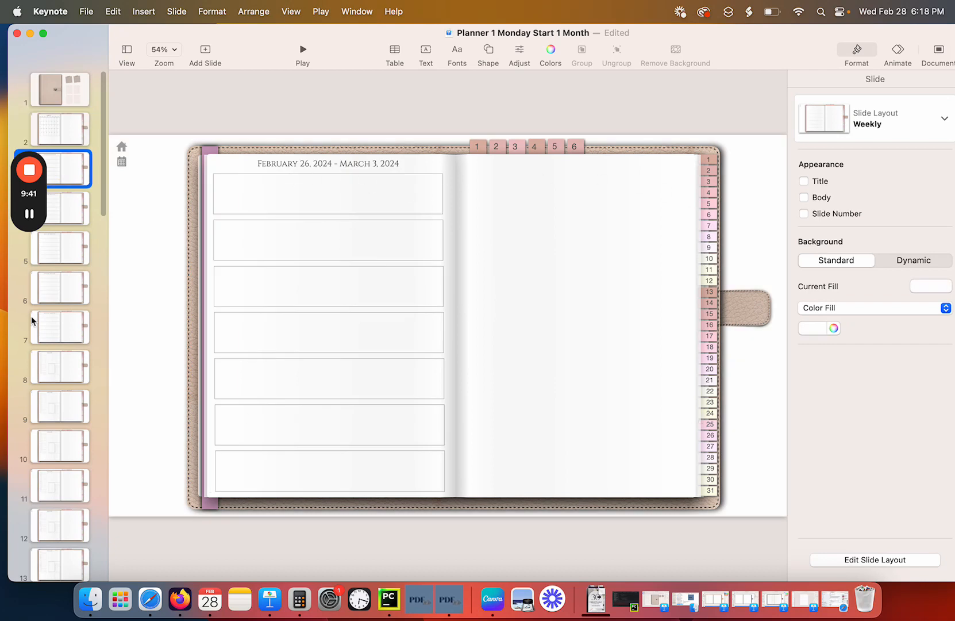
{"action": "left_click", "coordinate": [83, 214]}
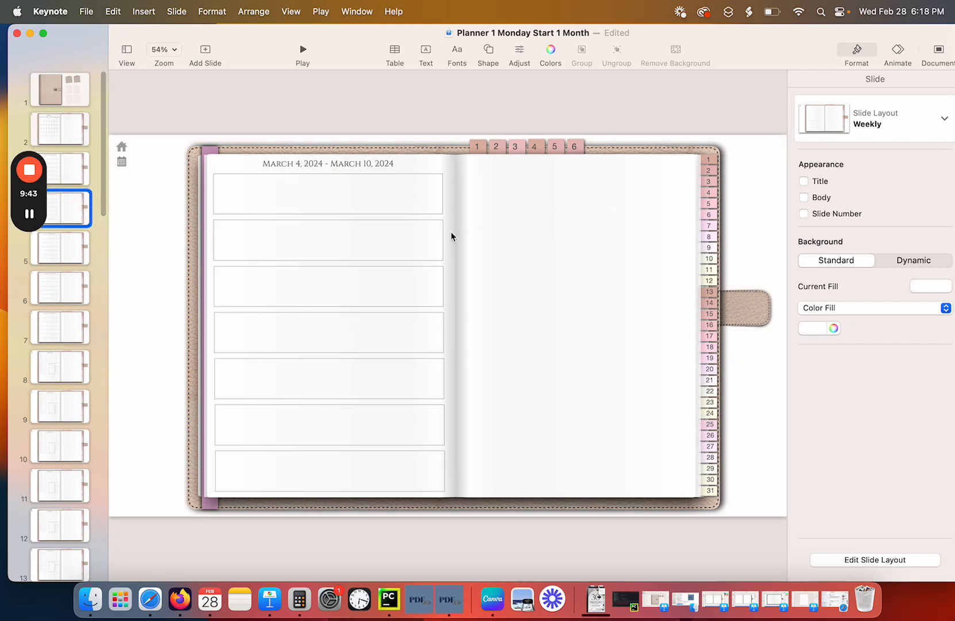
{"action": "left_click", "coordinate": [68, 276]}
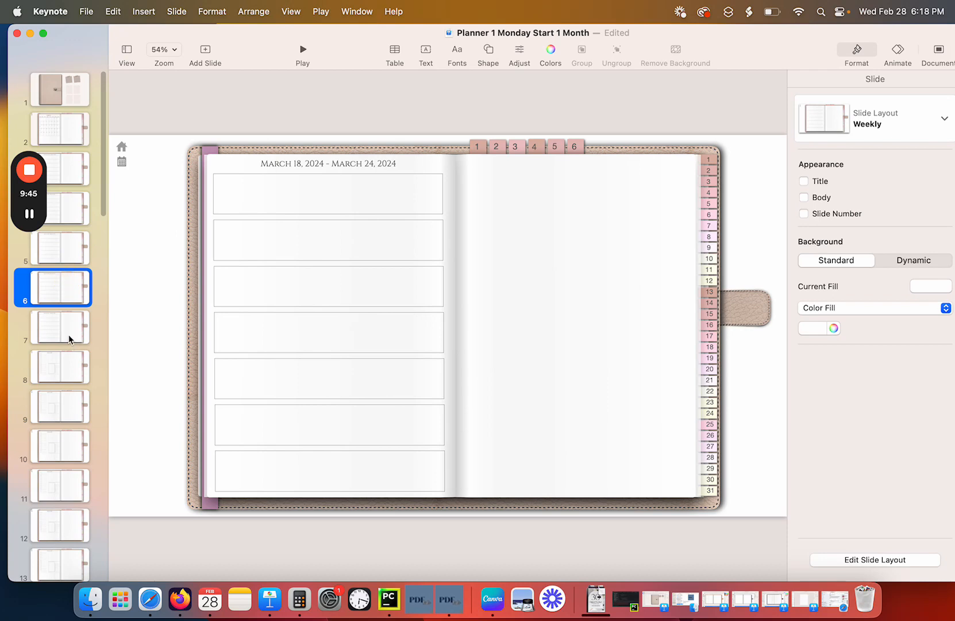
{"action": "left_click", "coordinate": [67, 375]}
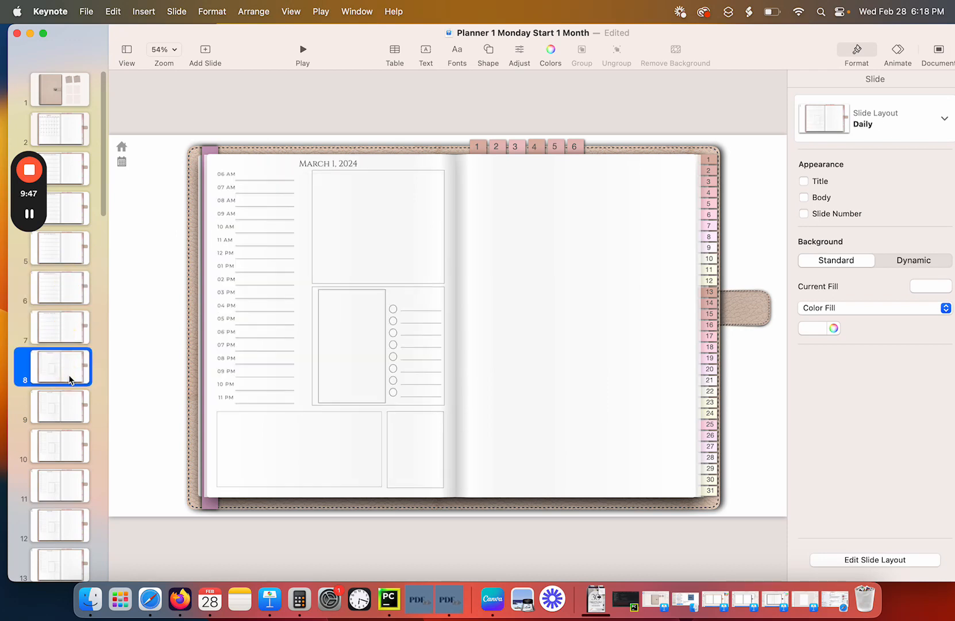
Check the late-March daily slides and the blank section slides, and return to the February 26 - March 3, 2024 weekly slide.
{"action": "scroll", "coordinate": [67, 423], "scroll_direction": "down", "scroll_amount": 15}
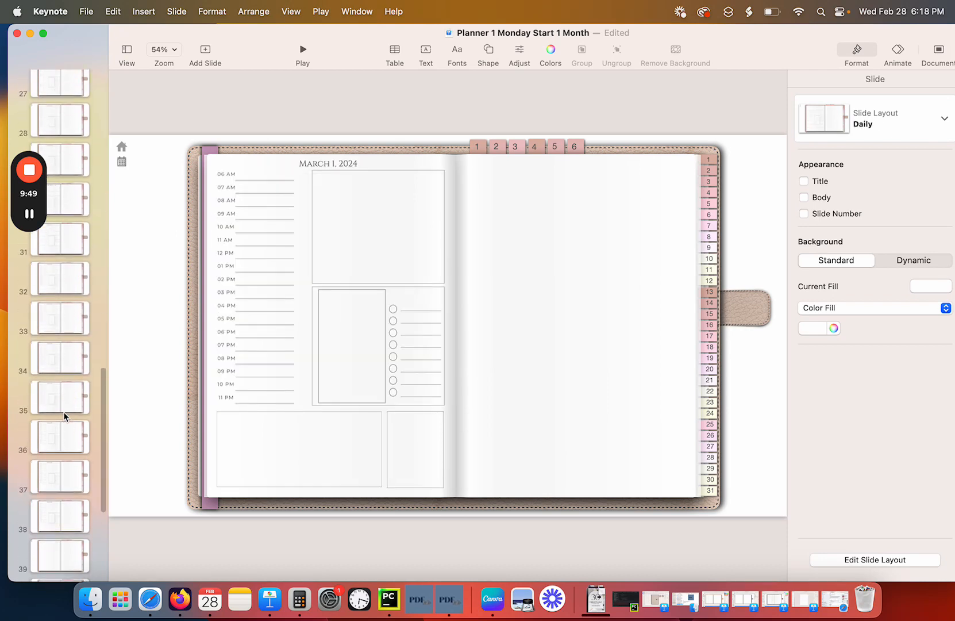
{"action": "left_click", "coordinate": [77, 397]}
{"action": "scroll", "coordinate": [72, 420], "scroll_direction": "down", "scroll_amount": 5}
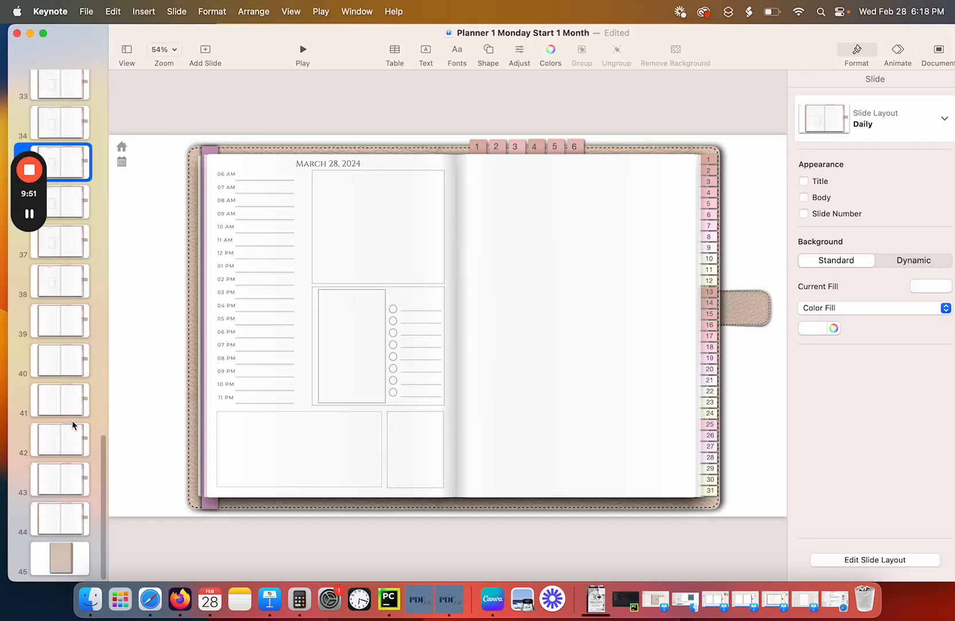
{"action": "left_click", "coordinate": [65, 363]}
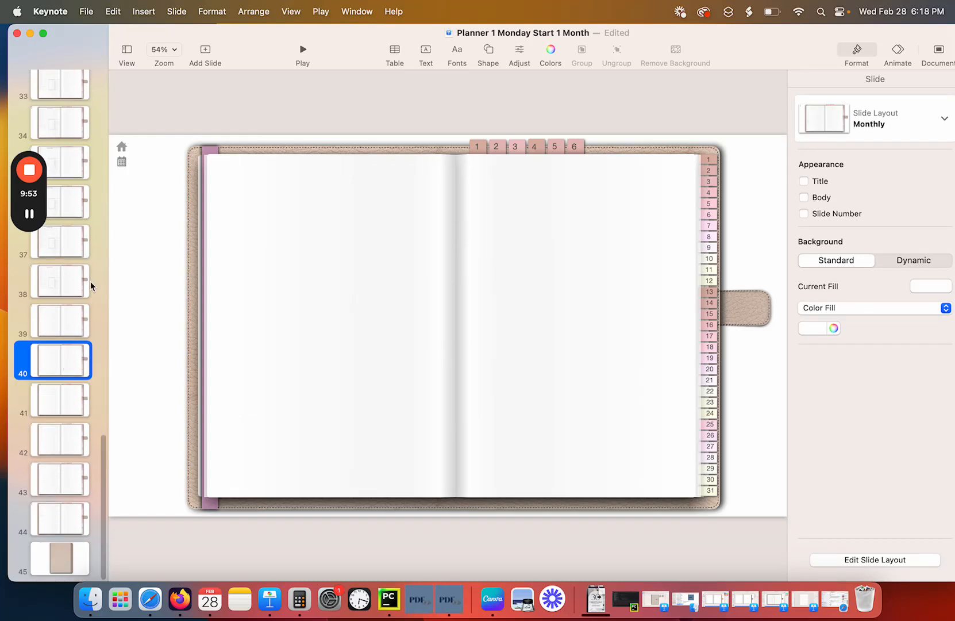
{"action": "key", "text": "Down"}
{"action": "key", "text": "Down"}
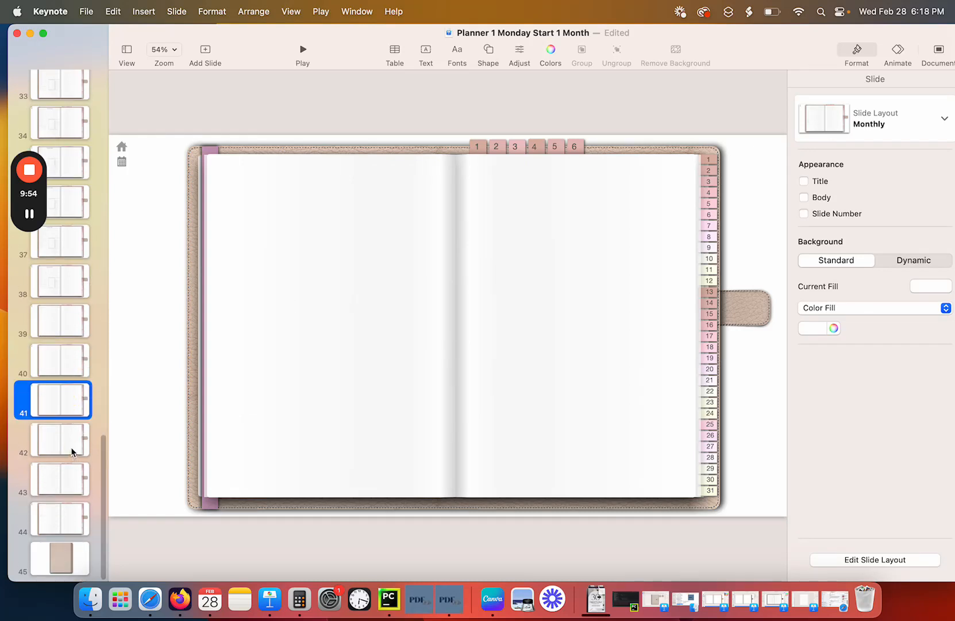
{"action": "left_click", "coordinate": [71, 488]}
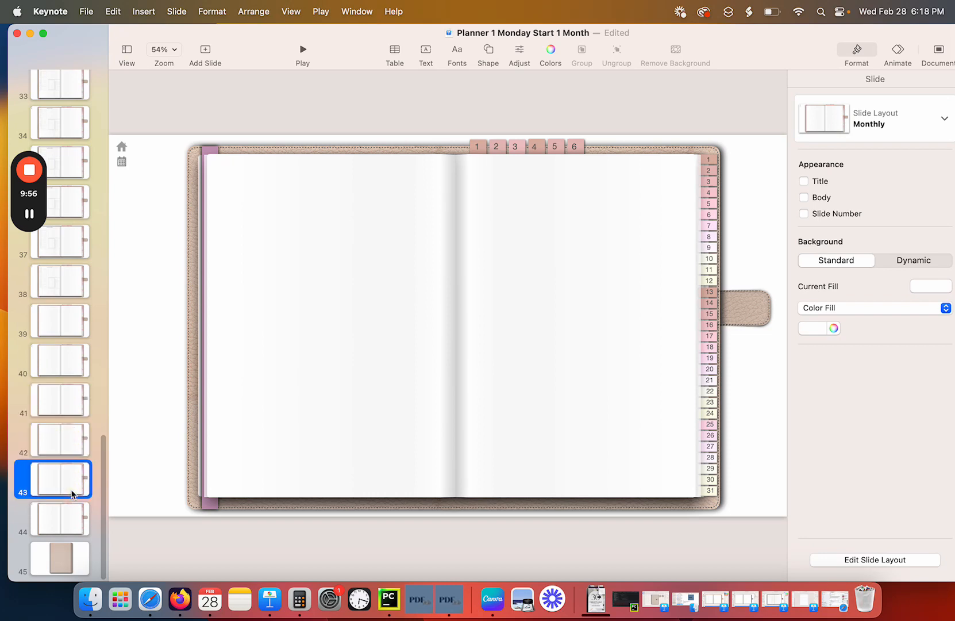
{"action": "left_click", "coordinate": [66, 518]}
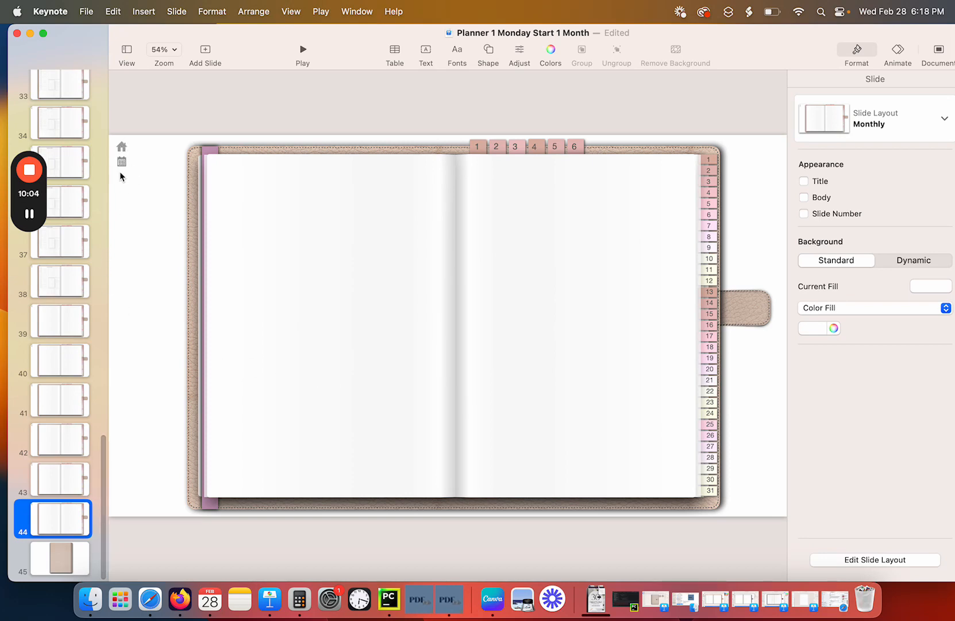
{"action": "scroll", "coordinate": [79, 324], "scroll_direction": "up", "scroll_amount": 15}
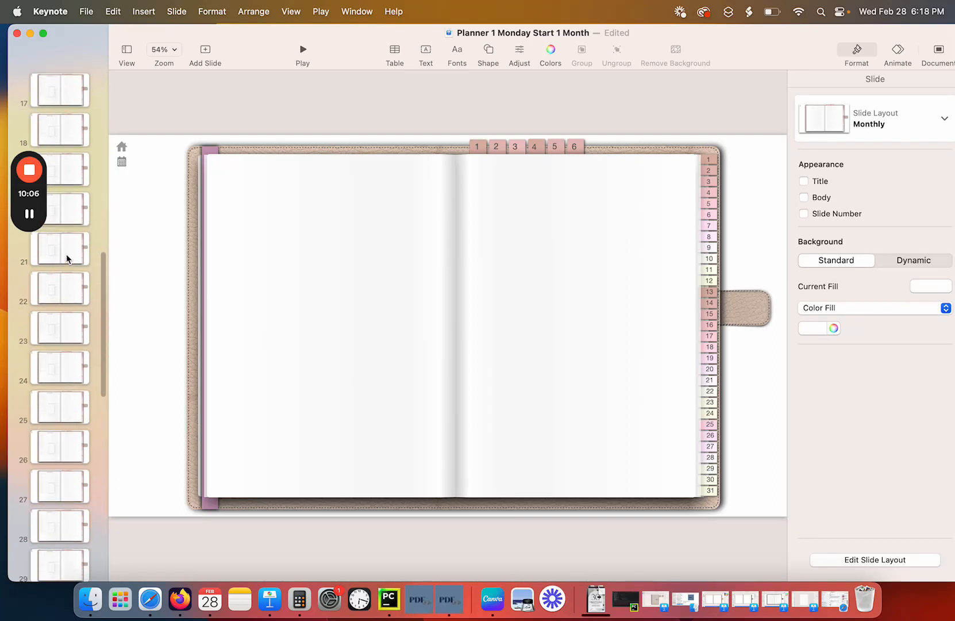
{"action": "scroll", "coordinate": [78, 213], "scroll_direction": "up", "scroll_amount": 4}
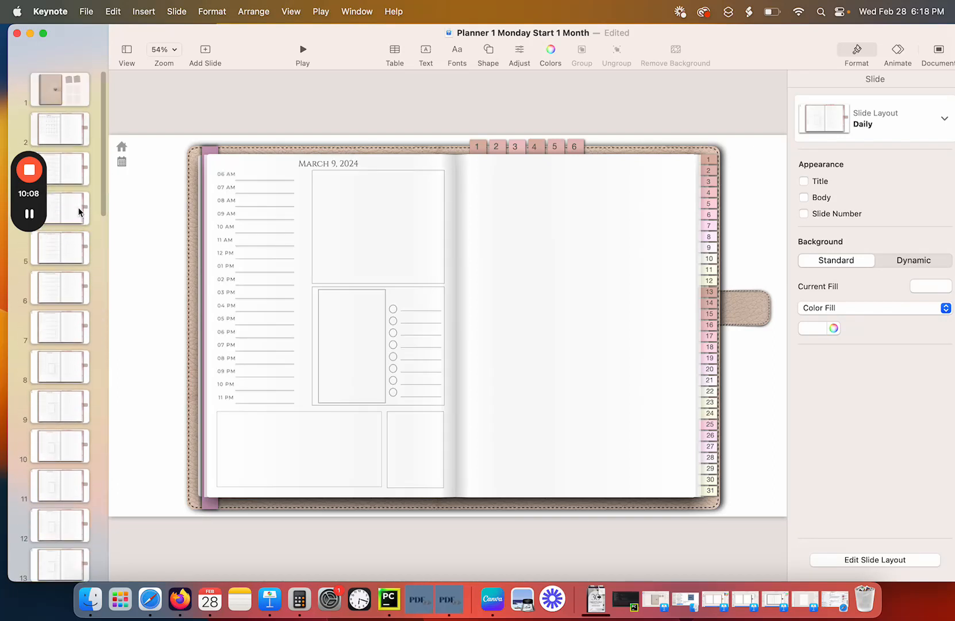
{"action": "left_click", "coordinate": [75, 181]}
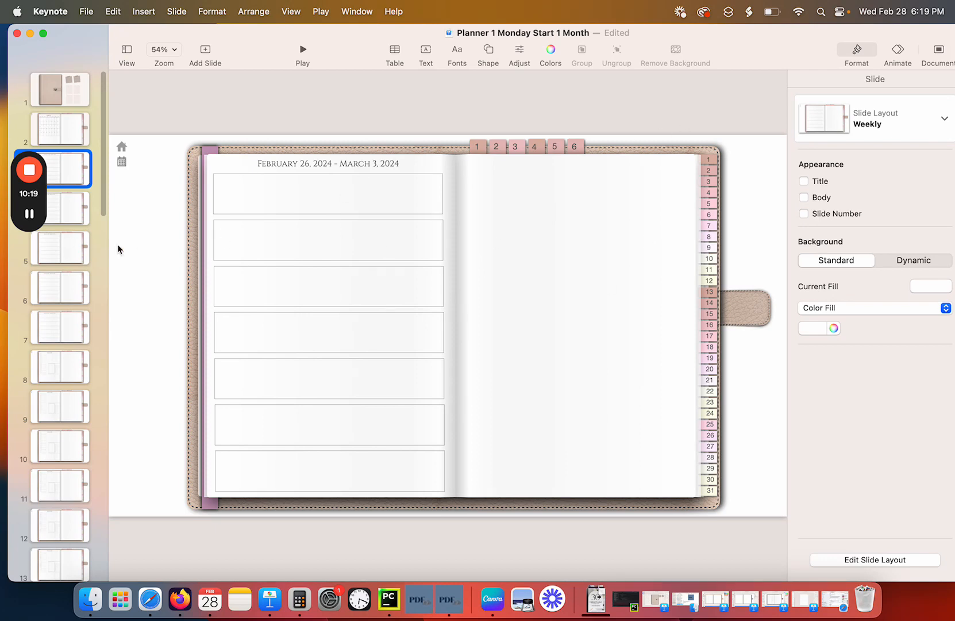
Export the presentation as a PDF with Best image quality.
{"action": "mouse_move", "coordinate": [31, 221]}
{"action": "left_click", "coordinate": [85, 13]}
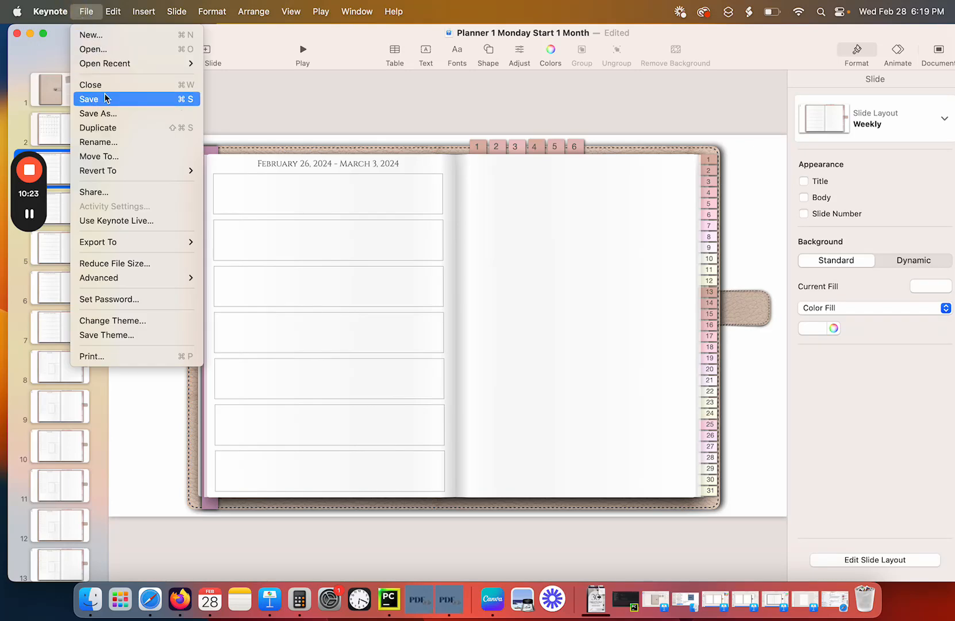
{"action": "mouse_move", "coordinate": [130, 242]}
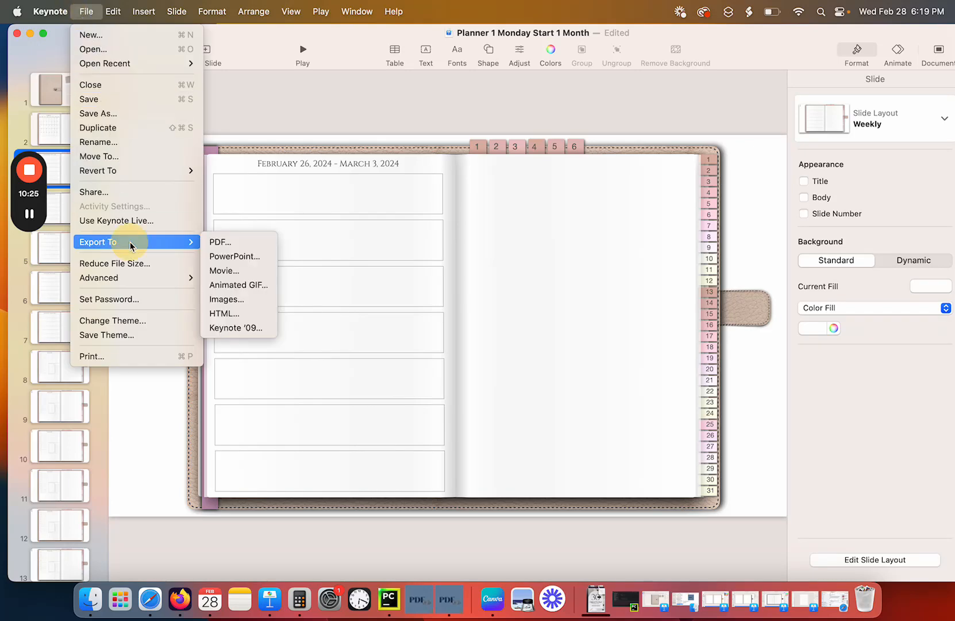
{"action": "left_click", "coordinate": [237, 242]}
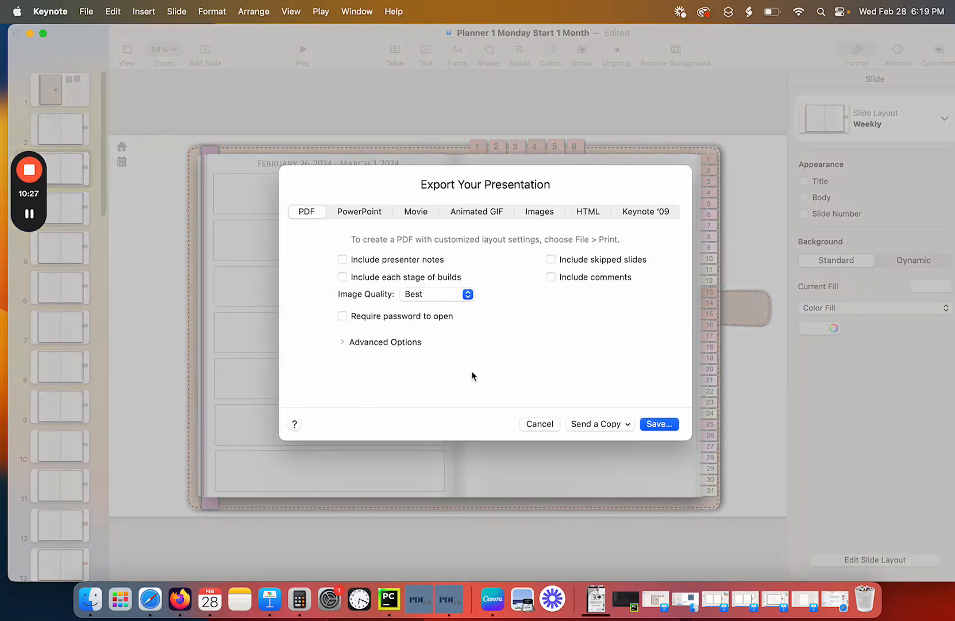
{"action": "left_click", "coordinate": [658, 425]}
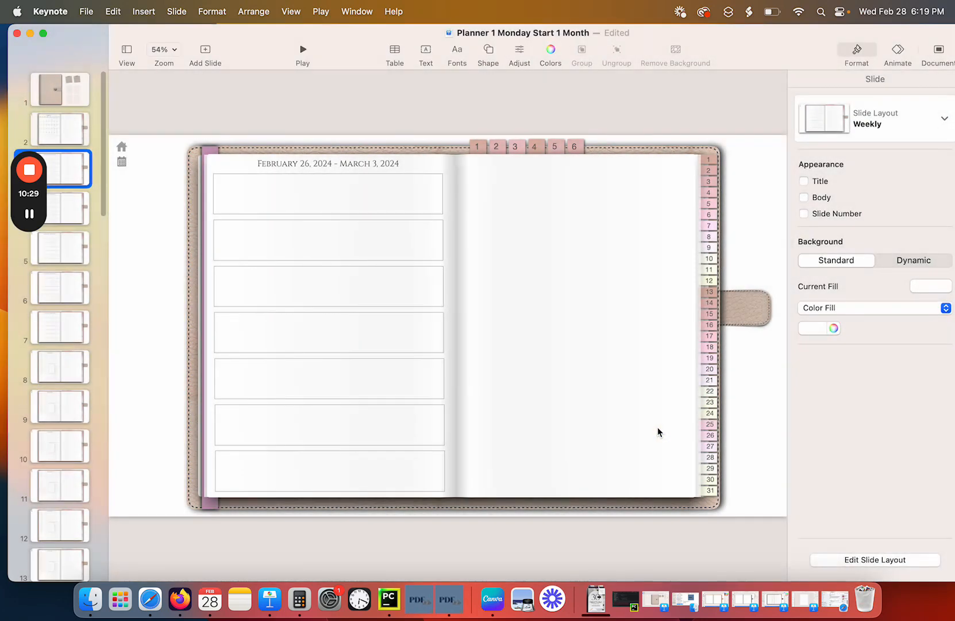
{"action": "left_click", "coordinate": [32, 217]}
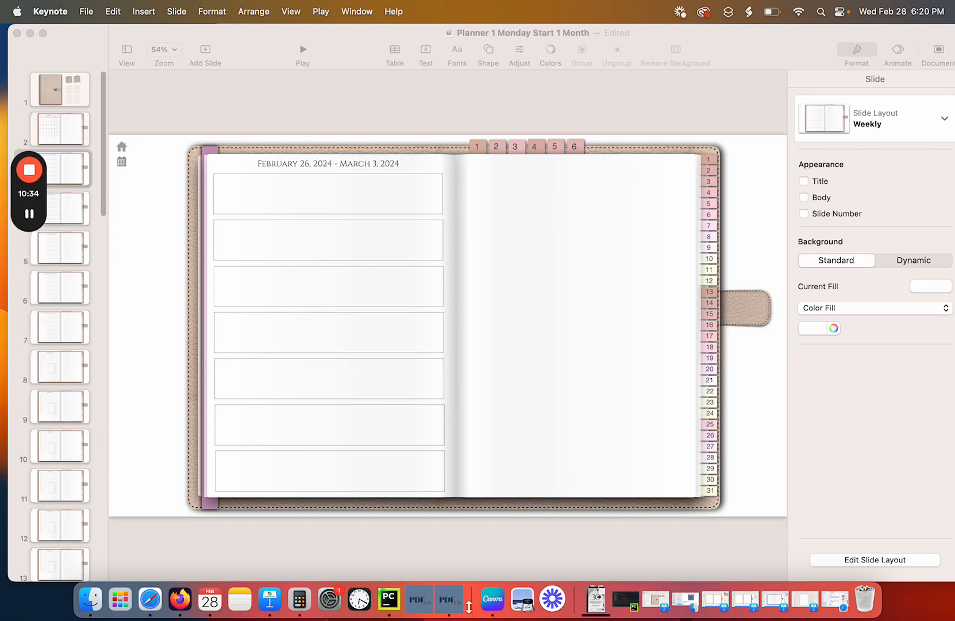
Switch to the CSV Creator for PDFLinkr and enter start date 2024-02-26, end date 2024-03-31 and start page 3.
{"action": "left_click", "coordinate": [419, 601]}
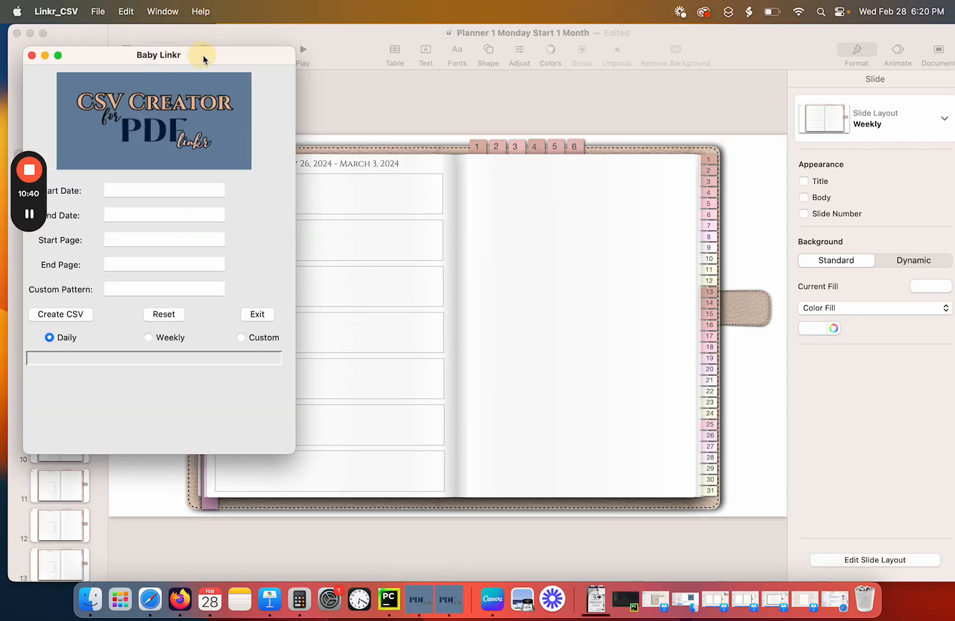
{"action": "left_click_drag", "start_coordinate": [203, 56], "coordinate": [310, 206]}
{"action": "left_click", "coordinate": [262, 333]}
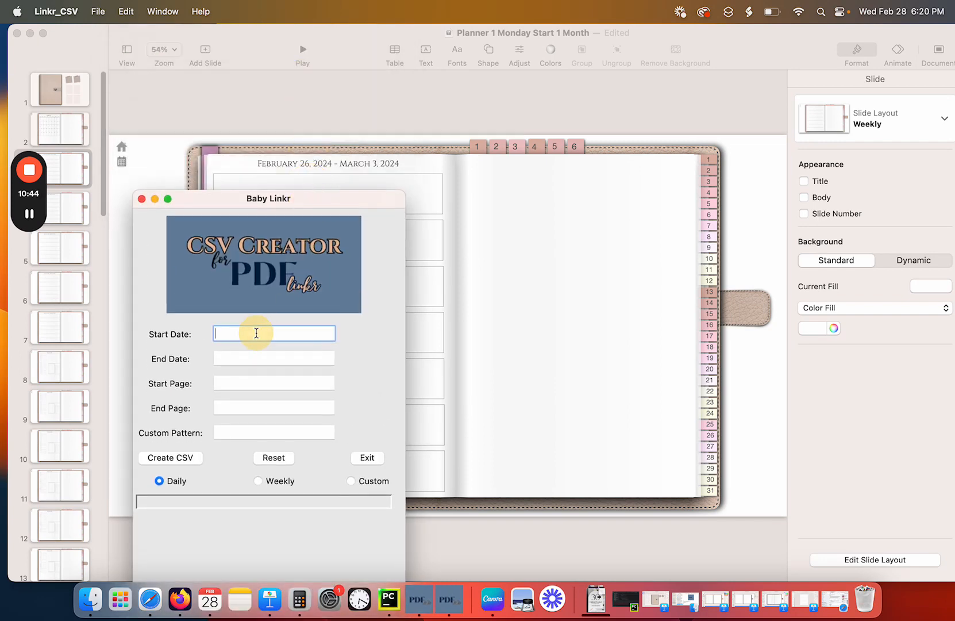
{"action": "type", "text": "202"}
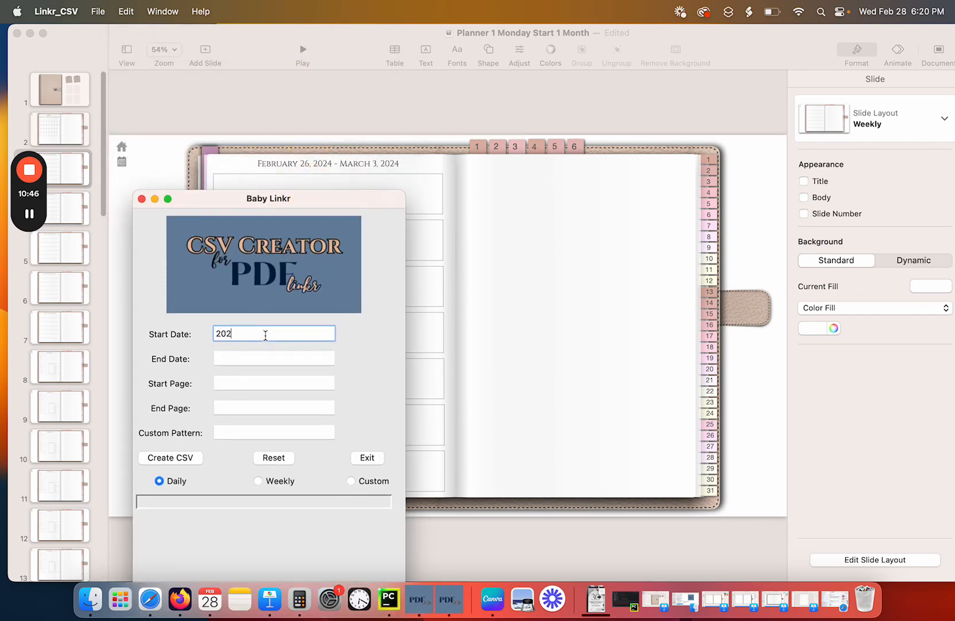
{"action": "type", "text": "4-02-26"}
{"action": "key", "text": "Tab"}
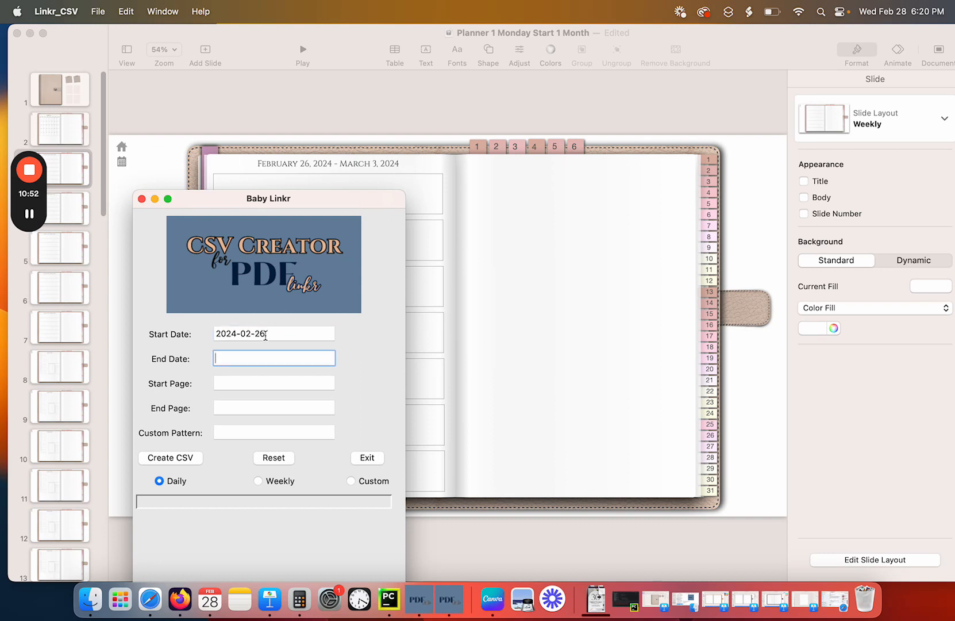
{"action": "type", "text": "2024-03-31"}
{"action": "left_click", "coordinate": [253, 384]}
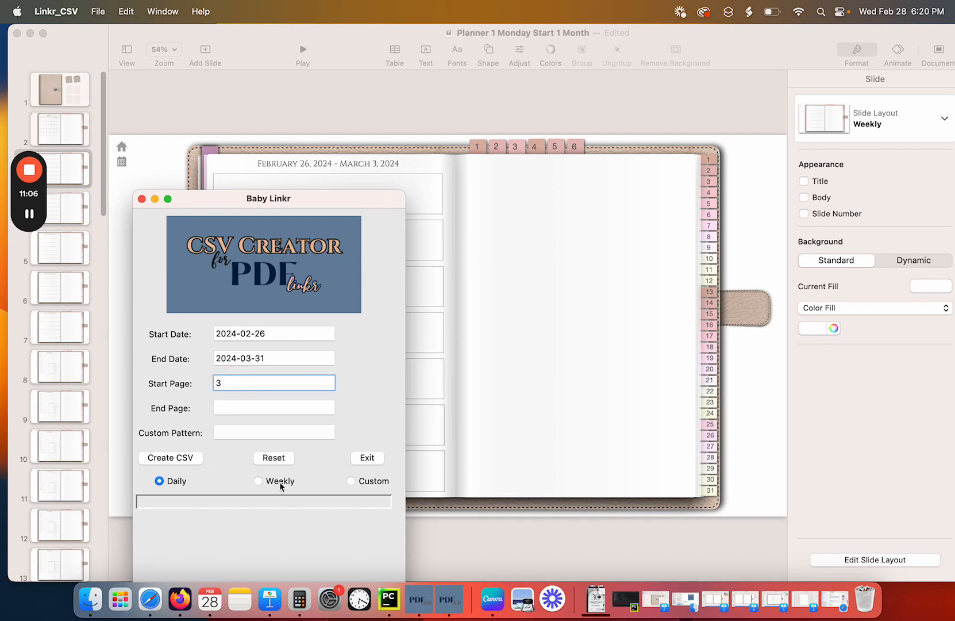
Start creating weekly CSV files and browse from the Desktop to Planner 1 Landscape, March Monthly Leather 2, Monday Start as the destination.
{"action": "left_click", "coordinate": [257, 481]}
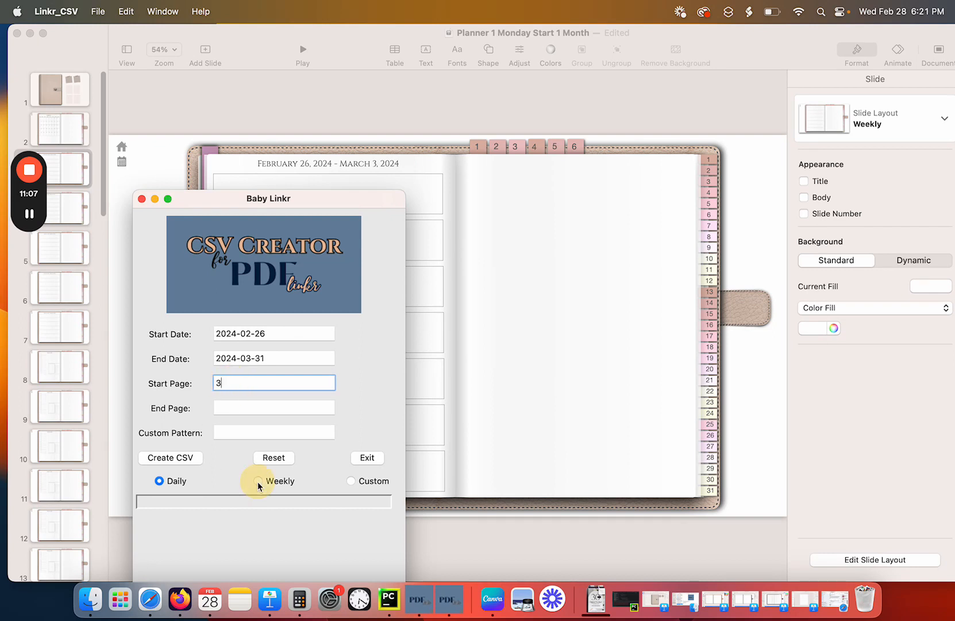
{"action": "left_click", "coordinate": [170, 458]}
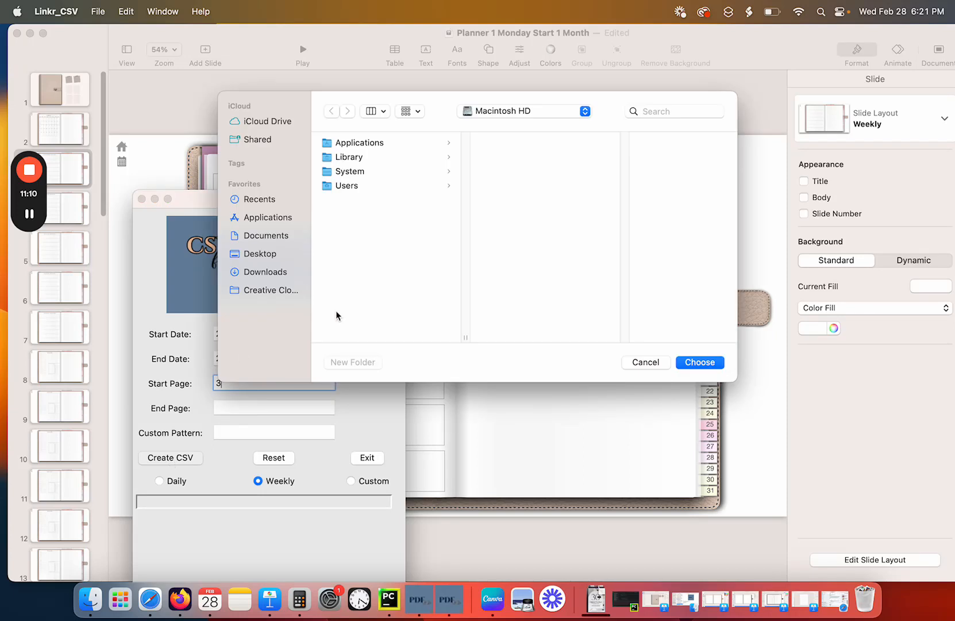
{"action": "left_click", "coordinate": [254, 256]}
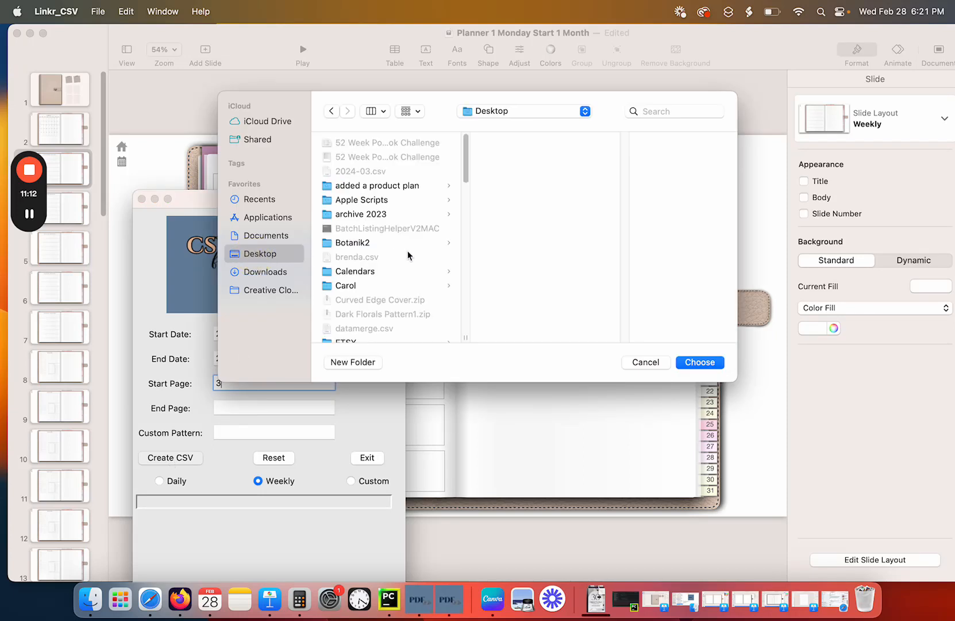
{"action": "scroll", "coordinate": [409, 256], "scroll_direction": "down", "scroll_amount": 5}
{"action": "scroll", "coordinate": [414, 259], "scroll_direction": "down", "scroll_amount": 2}
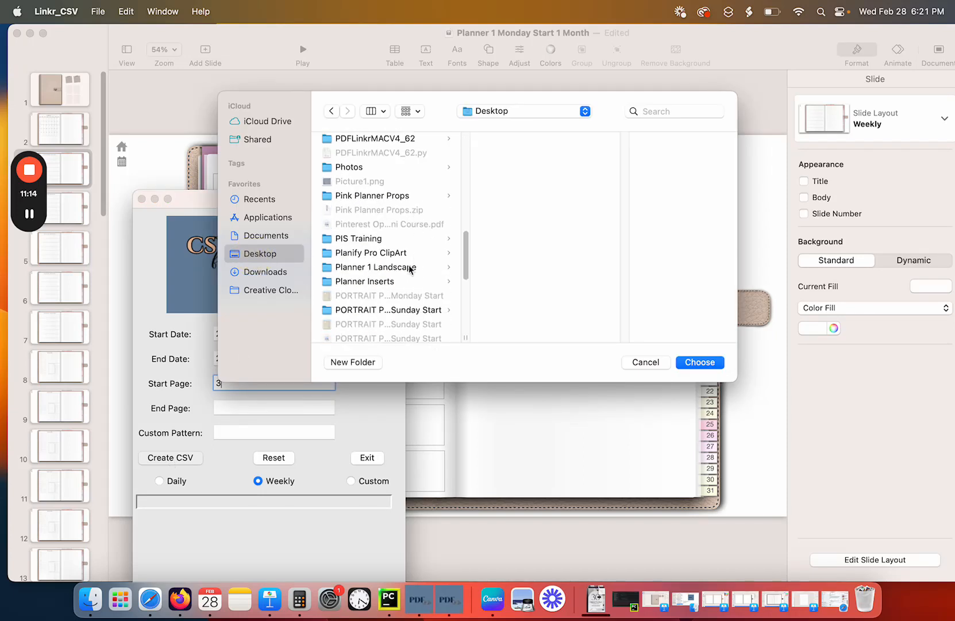
{"action": "left_click", "coordinate": [404, 267]}
{"action": "scroll", "coordinate": [568, 256], "scroll_direction": "down", "scroll_amount": 1}
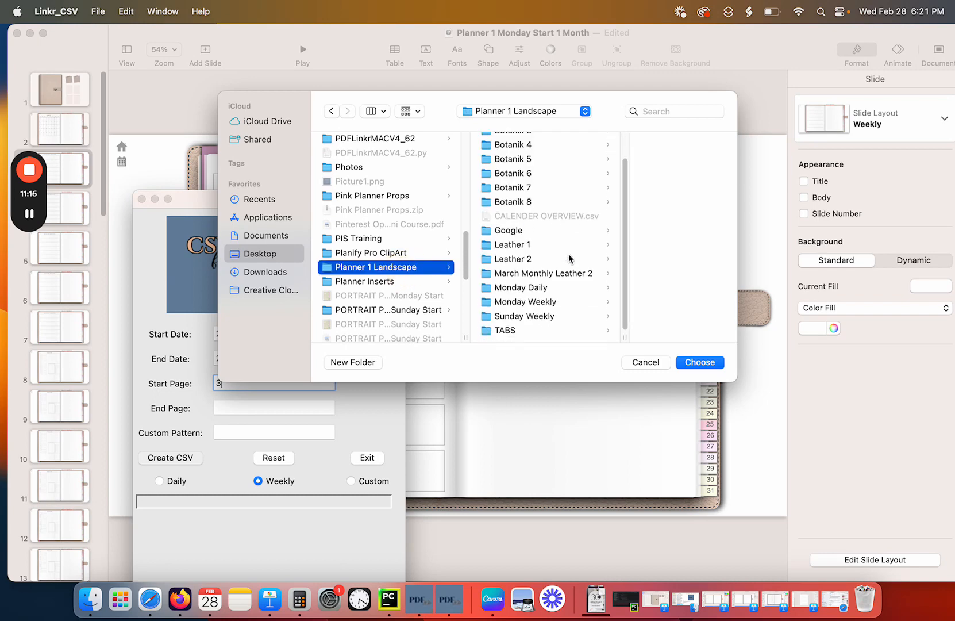
{"action": "left_click", "coordinate": [572, 274]}
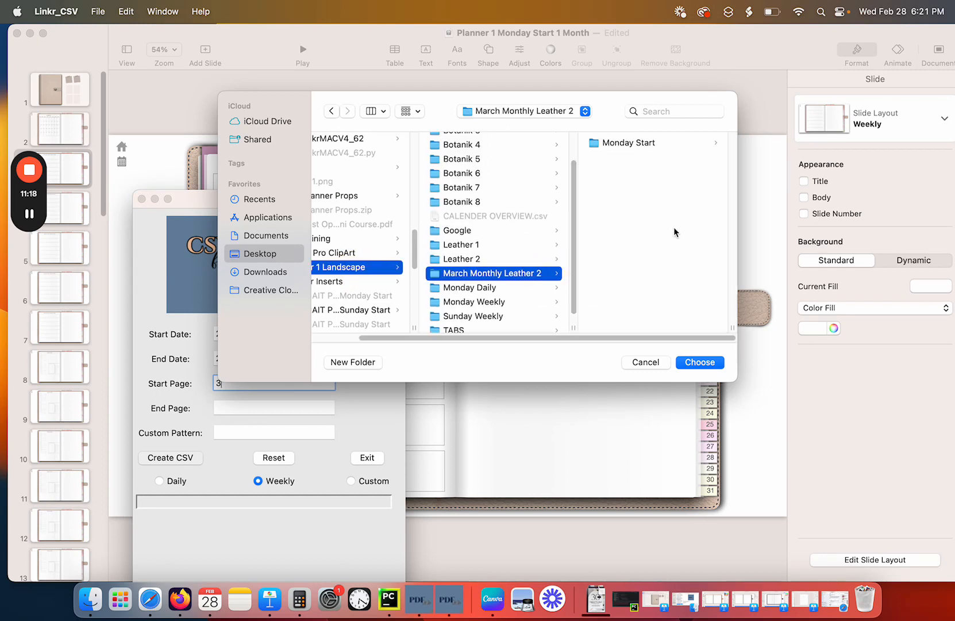
{"action": "left_click", "coordinate": [638, 144]}
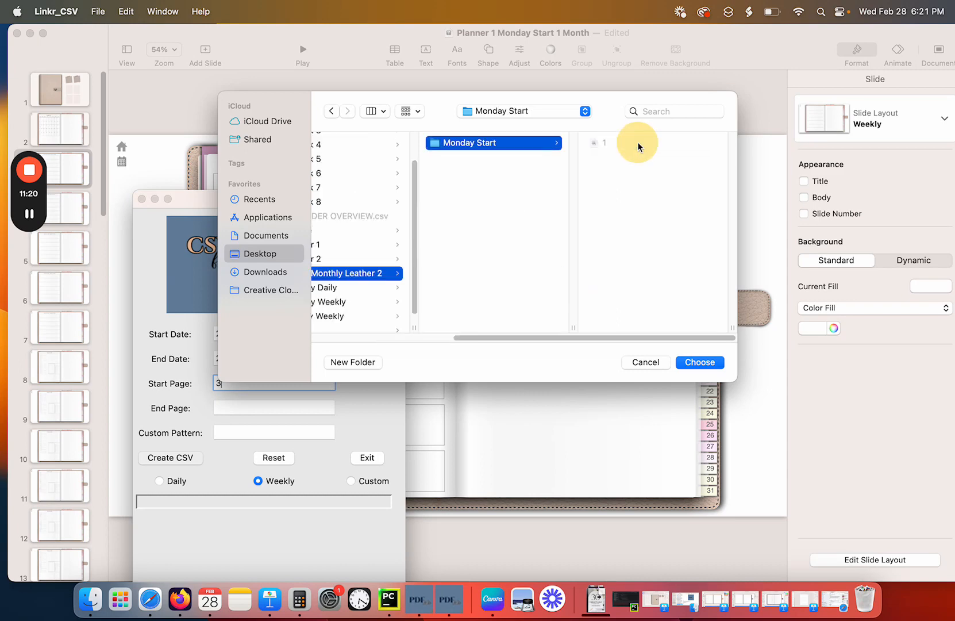
Create a folder named Weekly Monday inside Monday Start and save the weekly CSV files in it.
{"action": "left_click", "coordinate": [352, 361]}
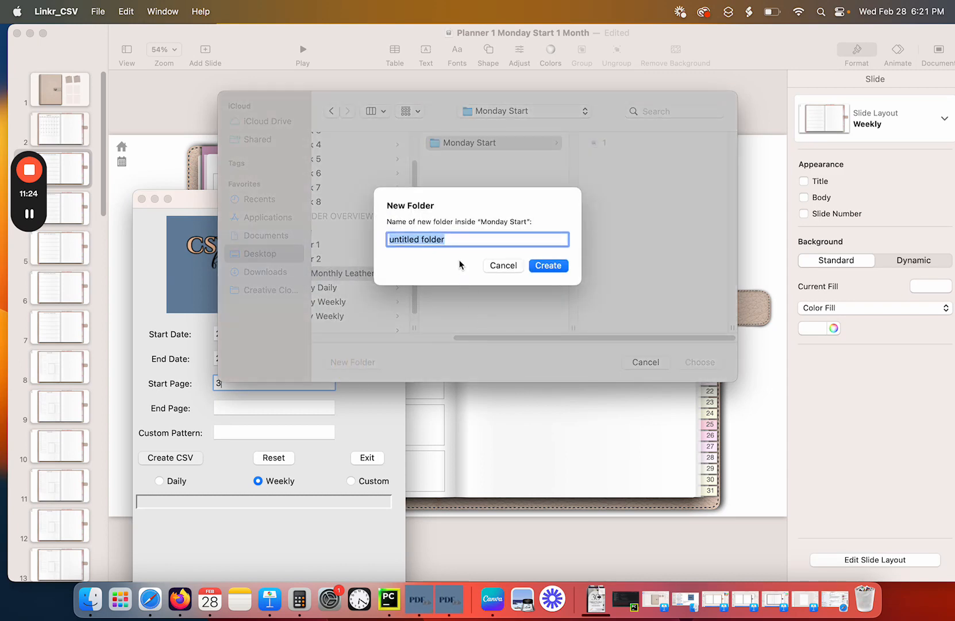
{"action": "type", "text": "We"}
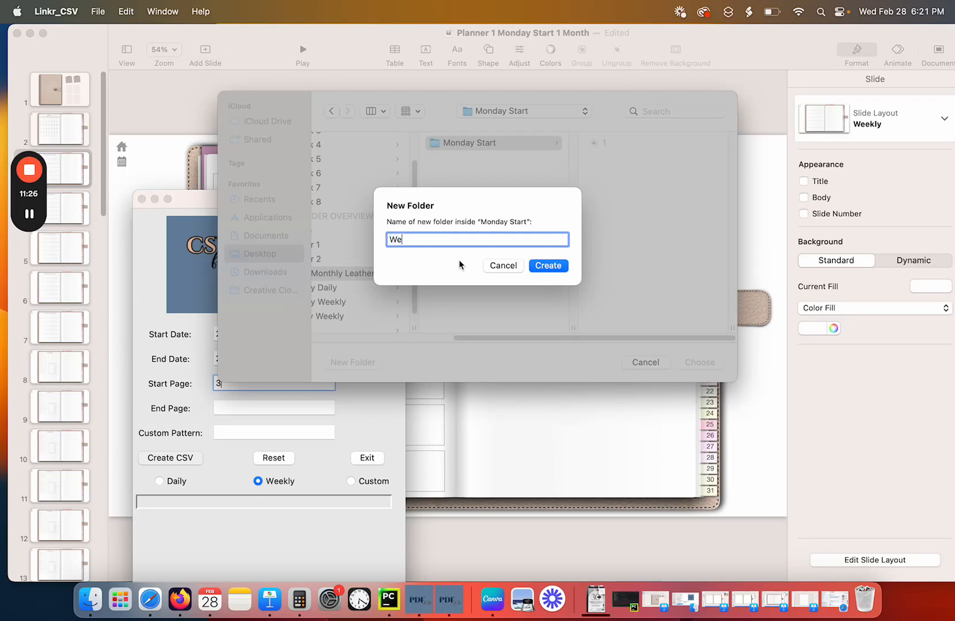
{"action": "type", "text": "ekly Monday"}
{"action": "left_click", "coordinate": [548, 266]}
{"action": "left_click", "coordinate": [687, 363]}
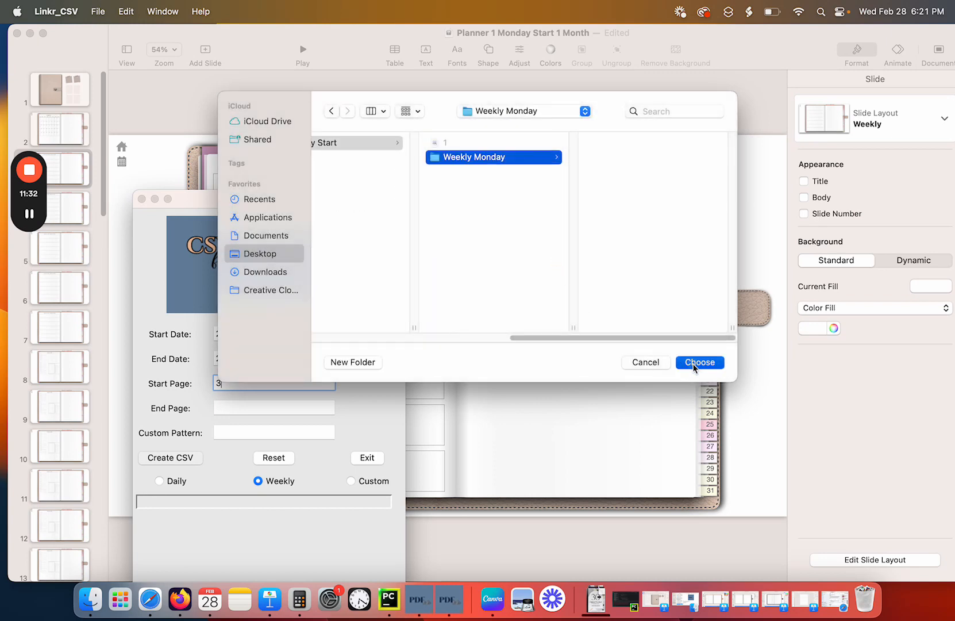
{"action": "left_click", "coordinate": [478, 240]}
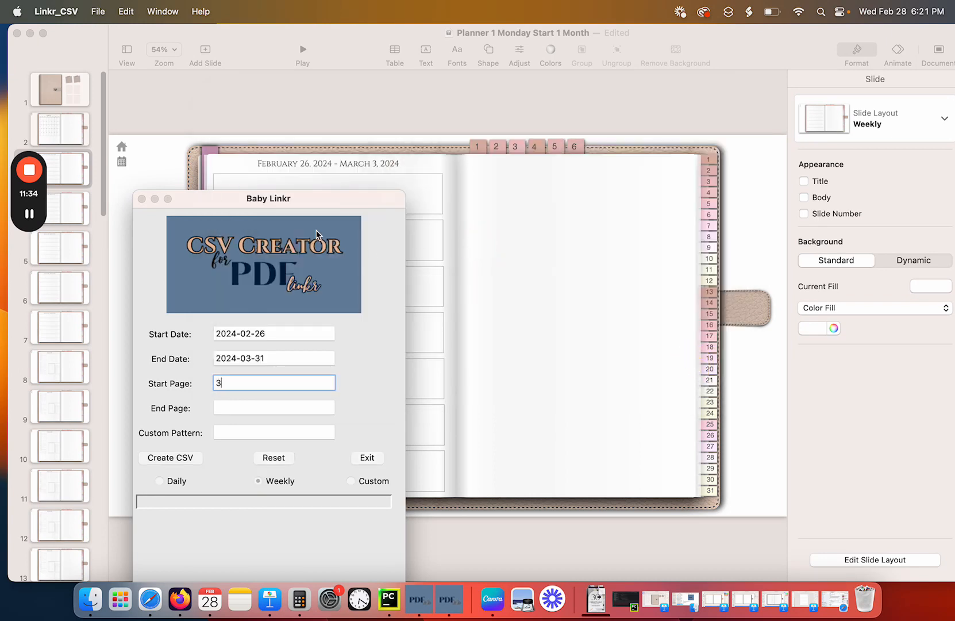
Set the CSV Creator's start date to 2024-03-01.
{"action": "left_click_drag", "start_coordinate": [306, 198], "coordinate": [367, 103]}
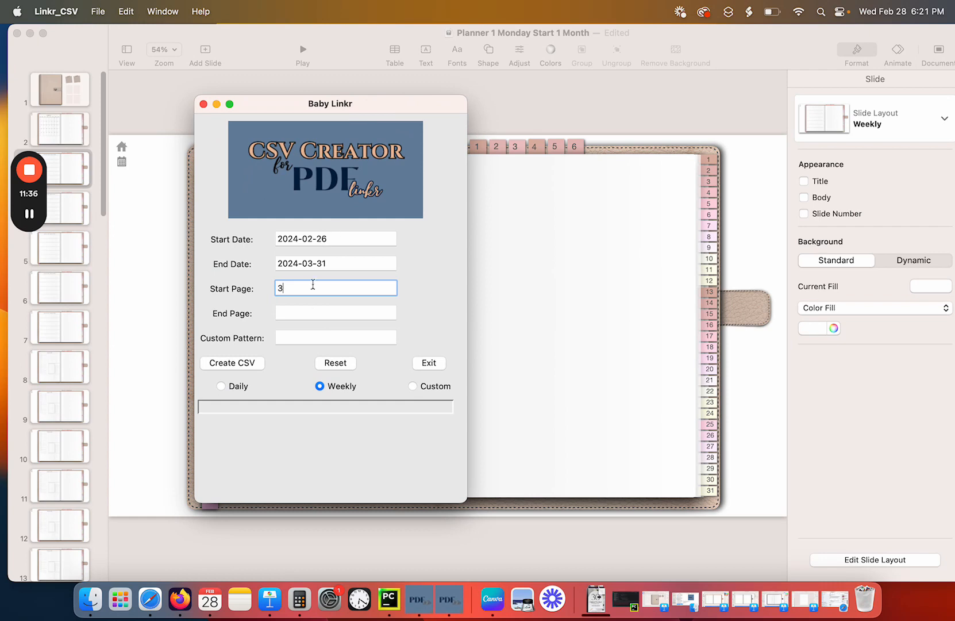
{"action": "left_click_drag", "start_coordinate": [337, 239], "coordinate": [271, 241]}
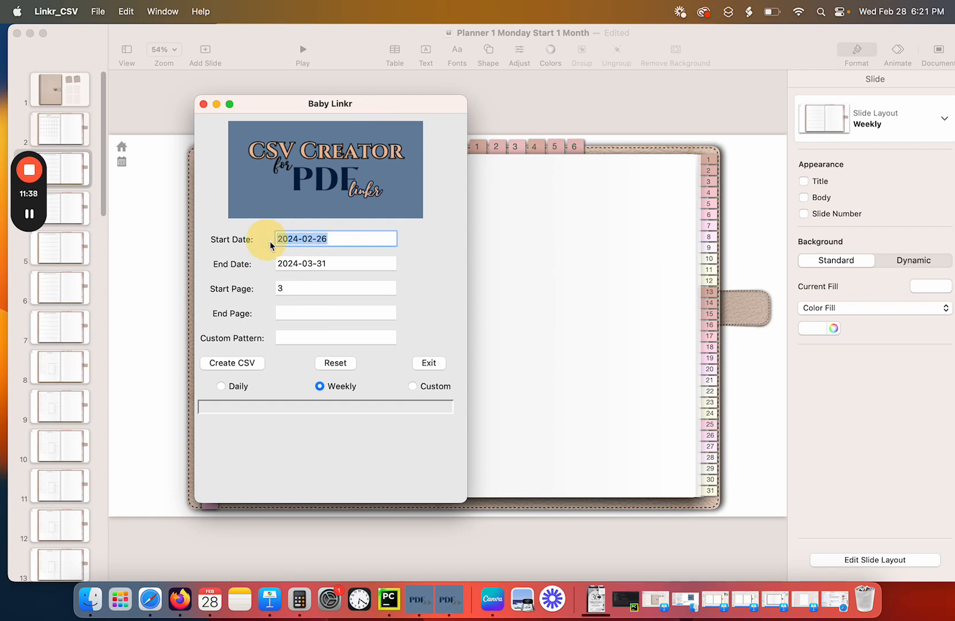
{"action": "type", "text": "2024"}
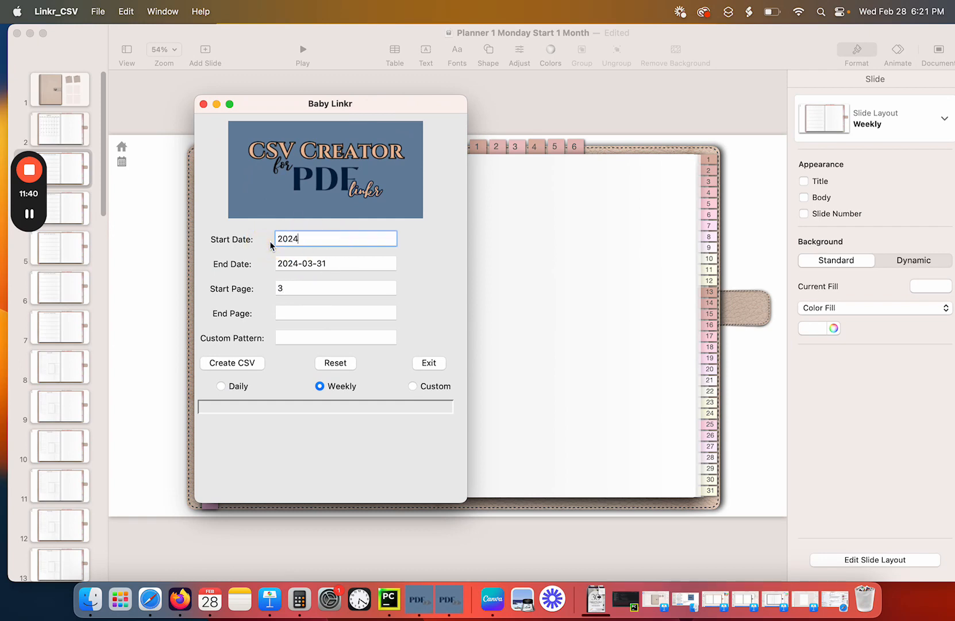
{"action": "type", "text": "-03-01"}
{"action": "left_click", "coordinate": [296, 288]}
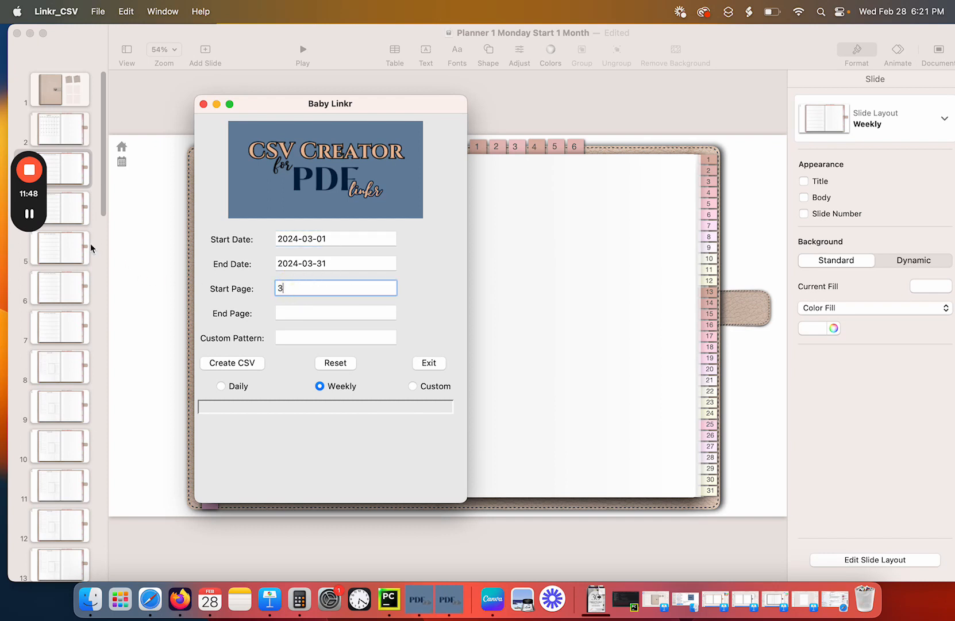
Check the first daily slide's number in Keynote, return to the CSV Creator, and set start page 8 with the Daily type.
{"action": "left_click", "coordinate": [59, 320]}
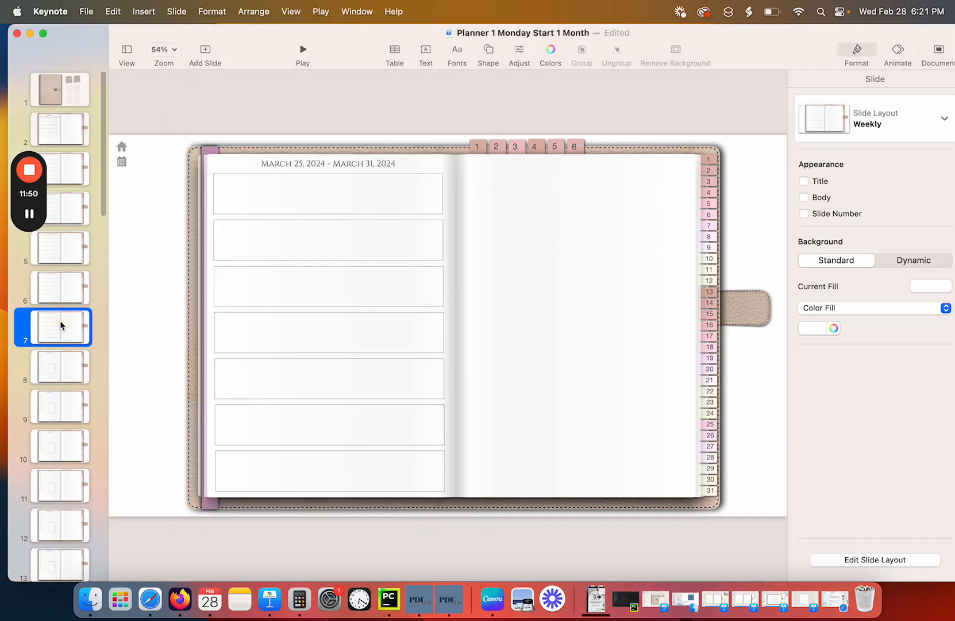
{"action": "left_click", "coordinate": [68, 367]}
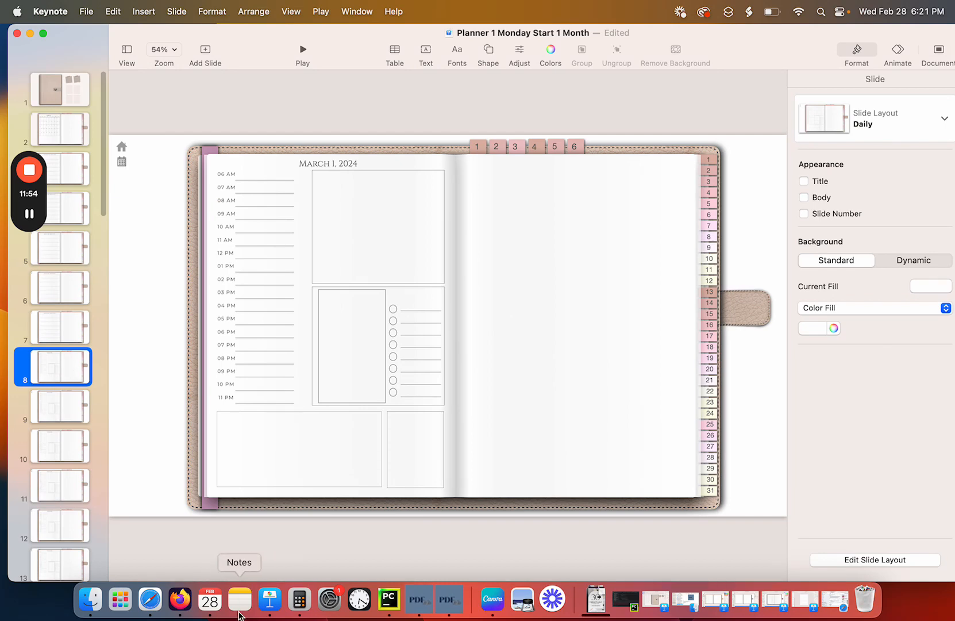
{"action": "left_click", "coordinate": [388, 600]}
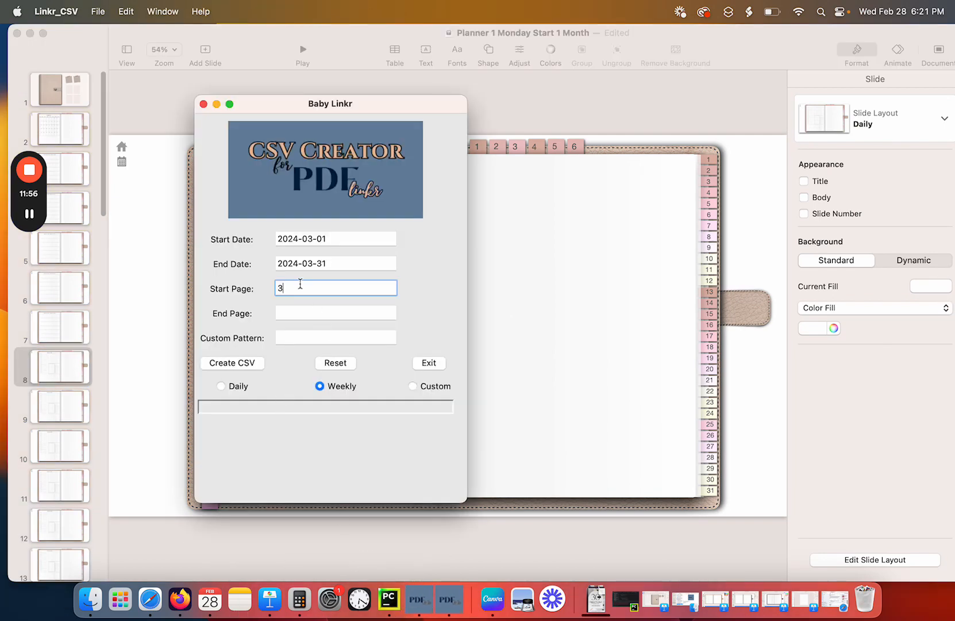
{"action": "left_click_drag", "start_coordinate": [298, 282], "coordinate": [254, 296]}
{"action": "left_click", "coordinate": [221, 387]}
Start creating the daily CSV files and browse to the Monday Start folder within March Monthly Leather 2 as the destination.
{"action": "left_click", "coordinate": [249, 364]}
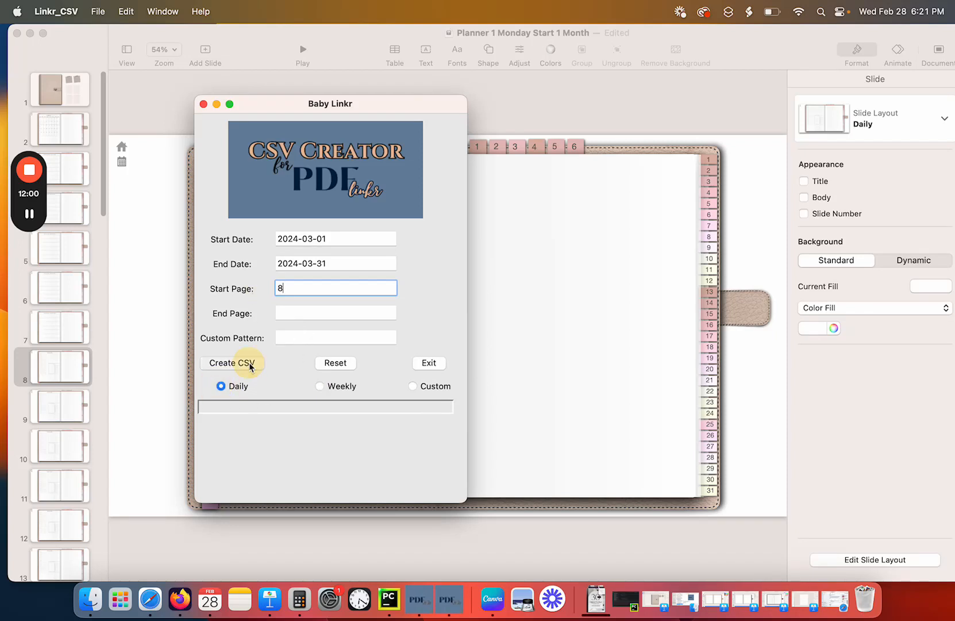
{"action": "left_click", "coordinate": [276, 254]}
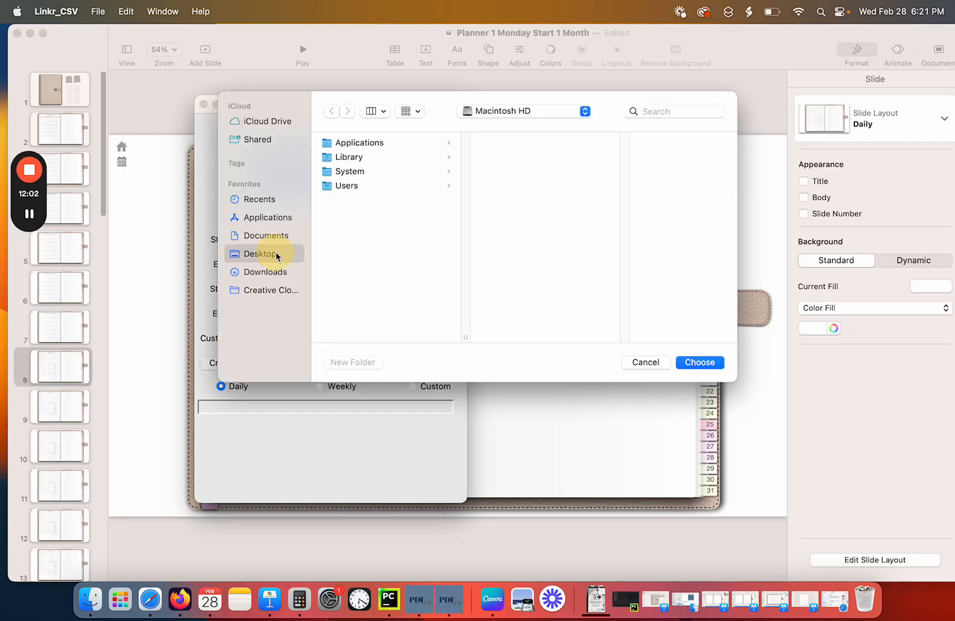
{"action": "scroll", "coordinate": [423, 268], "scroll_direction": "down", "scroll_amount": 15}
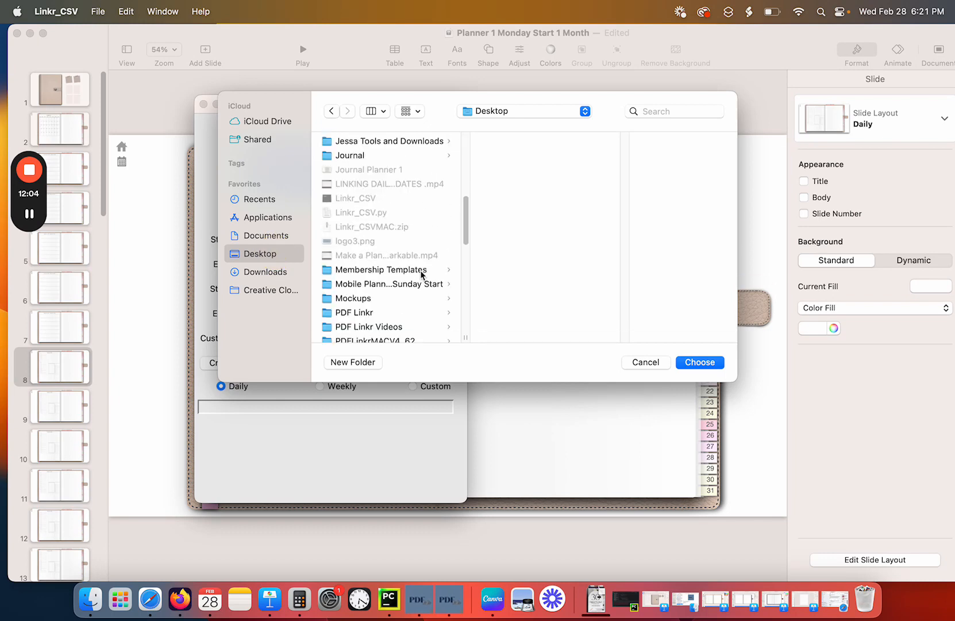
{"action": "scroll", "coordinate": [420, 270], "scroll_direction": "down", "scroll_amount": 10}
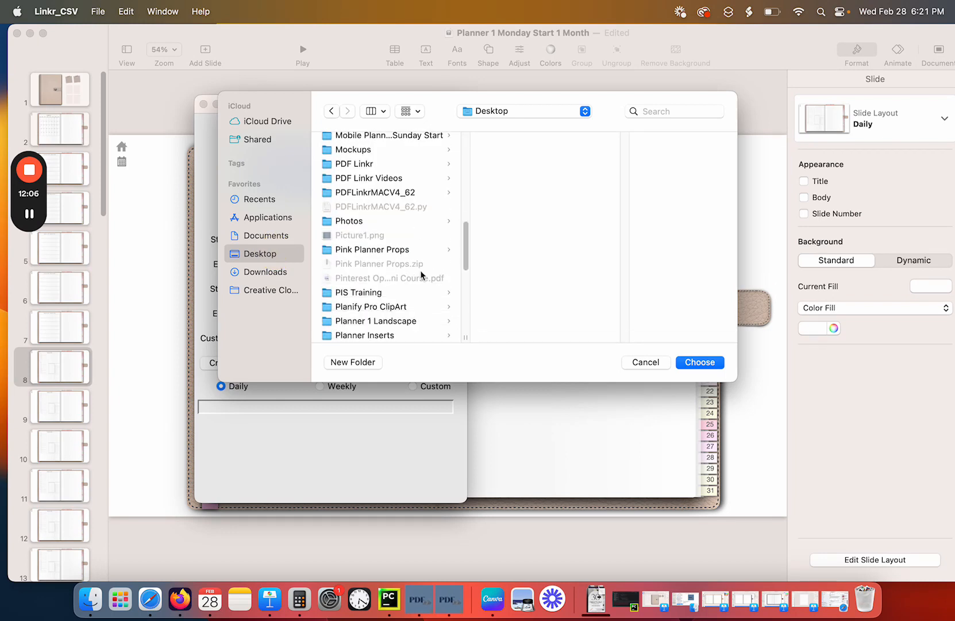
{"action": "left_click", "coordinate": [402, 268]}
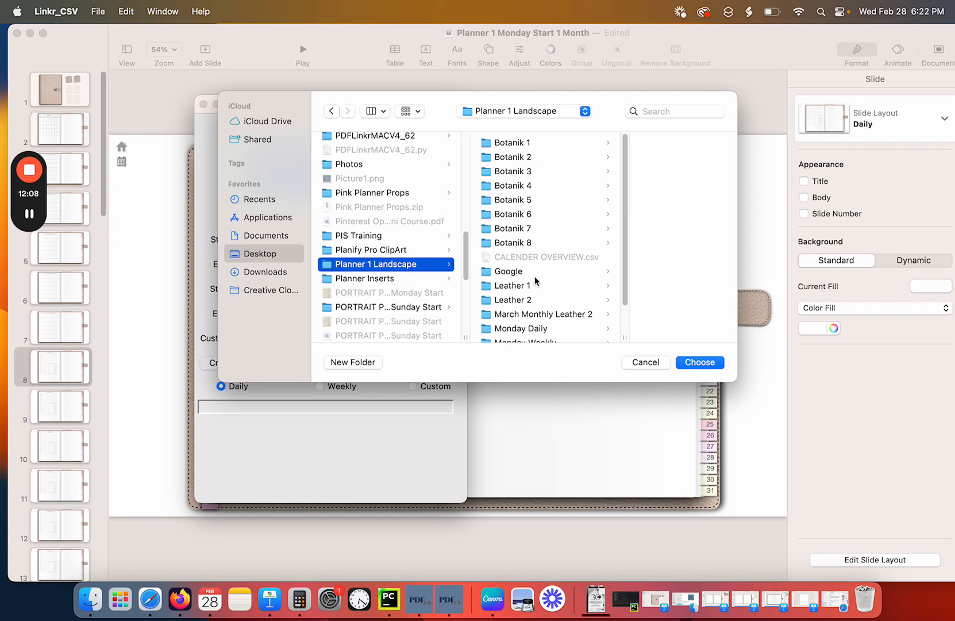
{"action": "scroll", "coordinate": [547, 282], "scroll_direction": "down", "scroll_amount": 1}
{"action": "scroll", "coordinate": [550, 284], "scroll_direction": "down", "scroll_amount": 1}
{"action": "left_click", "coordinate": [551, 287]}
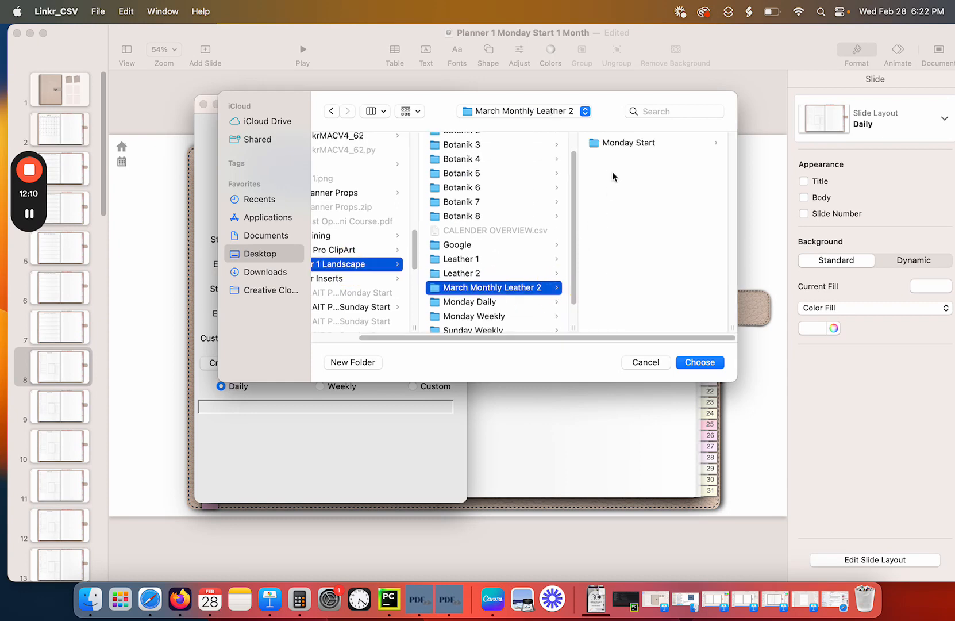
{"action": "left_click", "coordinate": [621, 152]}
{"action": "left_click", "coordinate": [623, 144]}
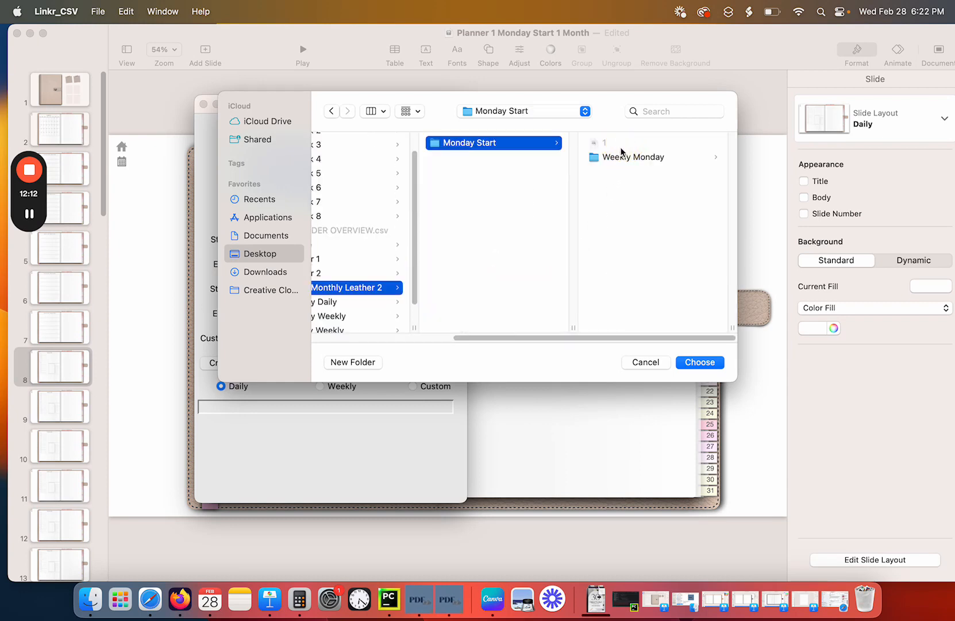
Create a folder named Daily Monday inside Monday Start and save the daily CSV files in it.
{"action": "left_click", "coordinate": [341, 361]}
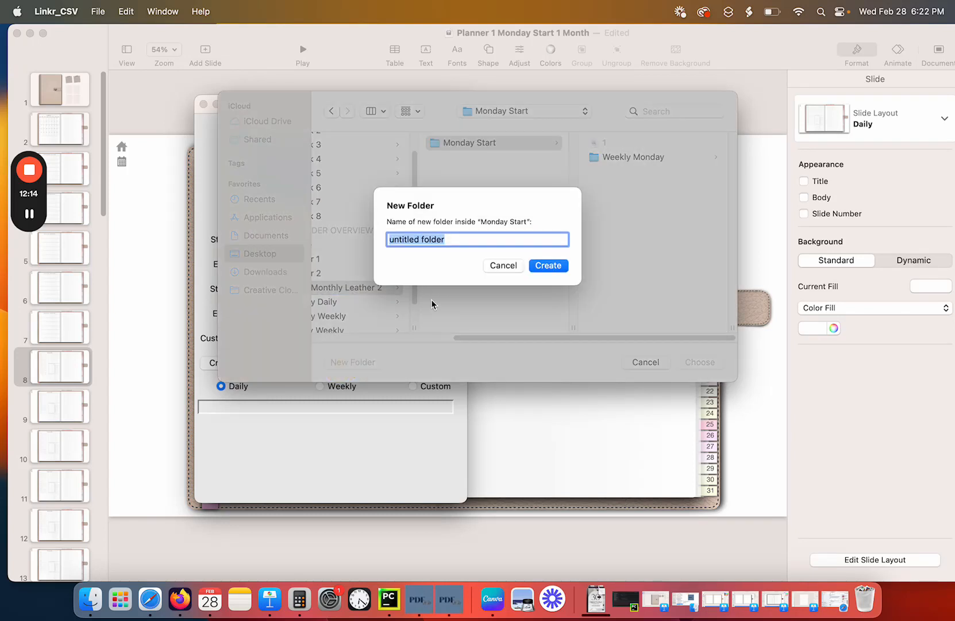
{"action": "type", "text": "Daily "}
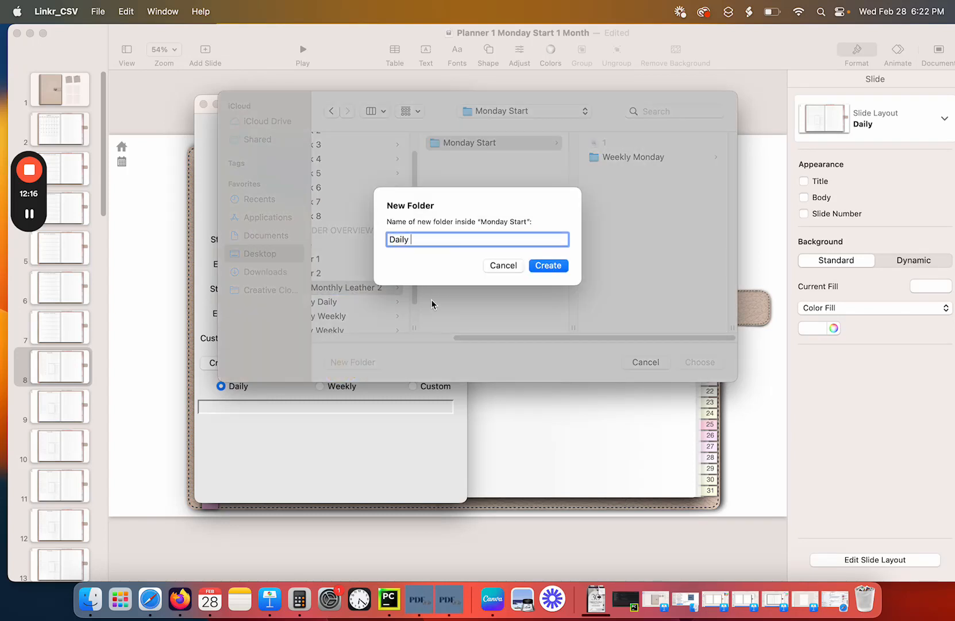
{"action": "type", "text": "Monday"}
{"action": "key", "text": "Return"}
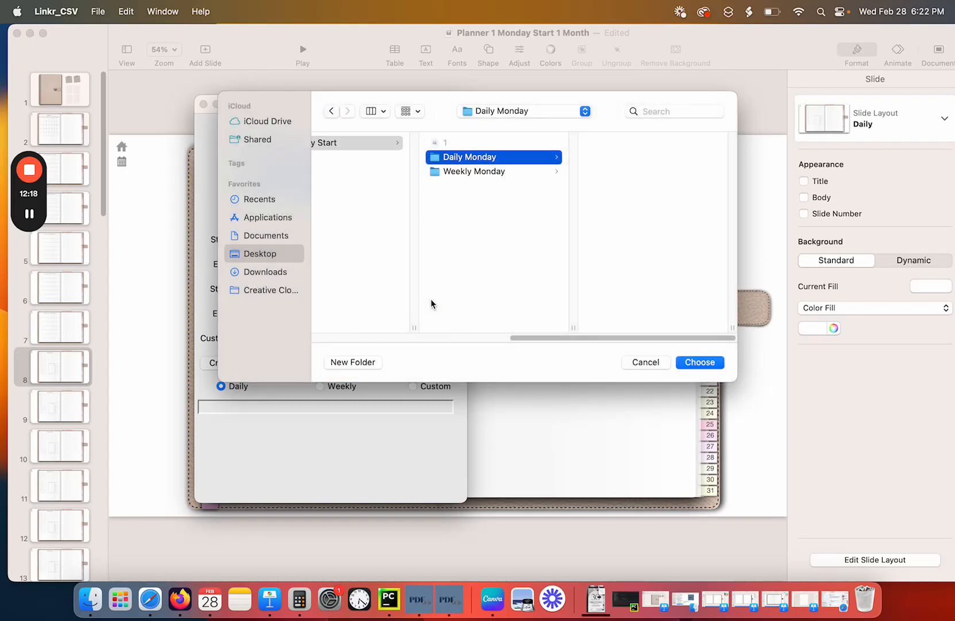
{"action": "left_click", "coordinate": [696, 362]}
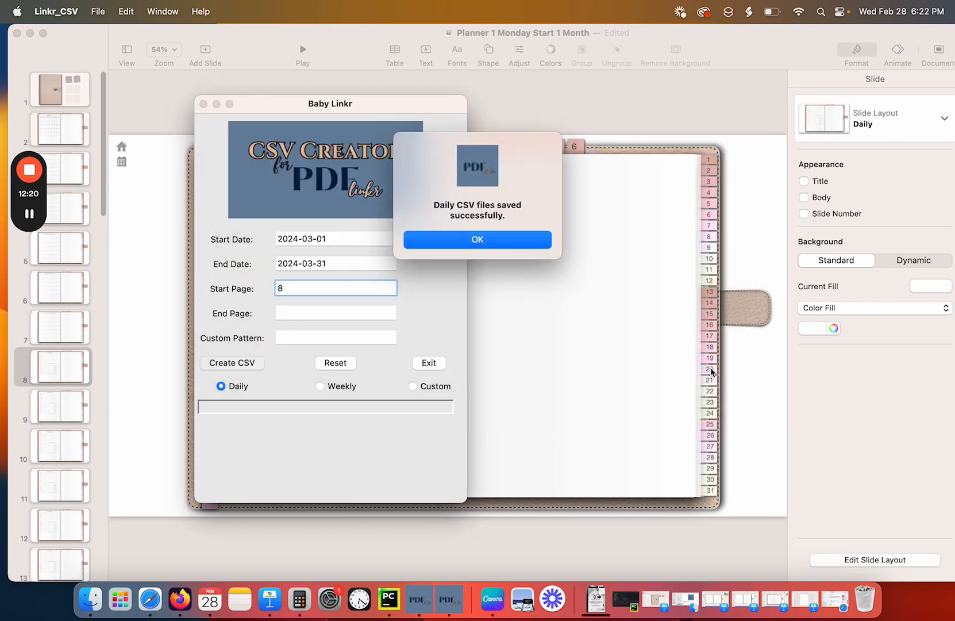
{"action": "left_click", "coordinate": [474, 238]}
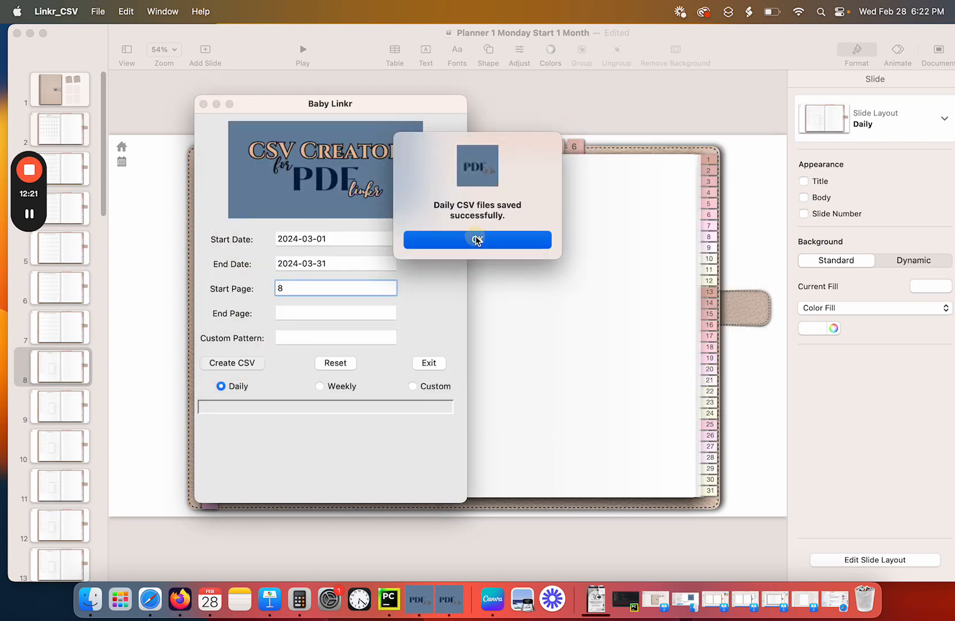
Switch to PDFLinkr, close the Duplicate Keynote Slides window, and reposition the main window.
{"action": "left_click", "coordinate": [453, 608]}
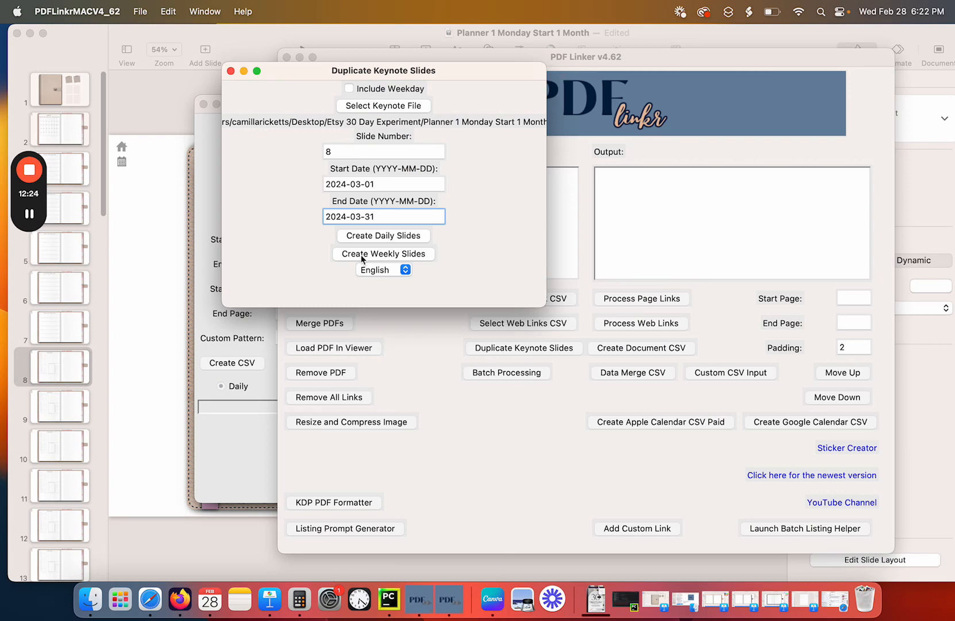
{"action": "left_click", "coordinate": [230, 71]}
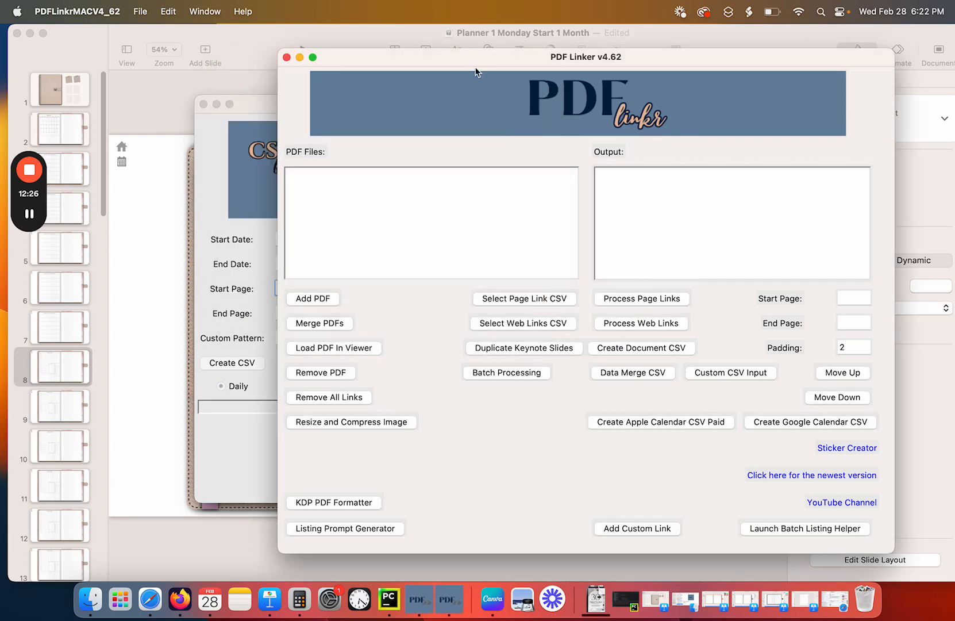
{"action": "left_click_drag", "start_coordinate": [478, 58], "coordinate": [368, 52]}
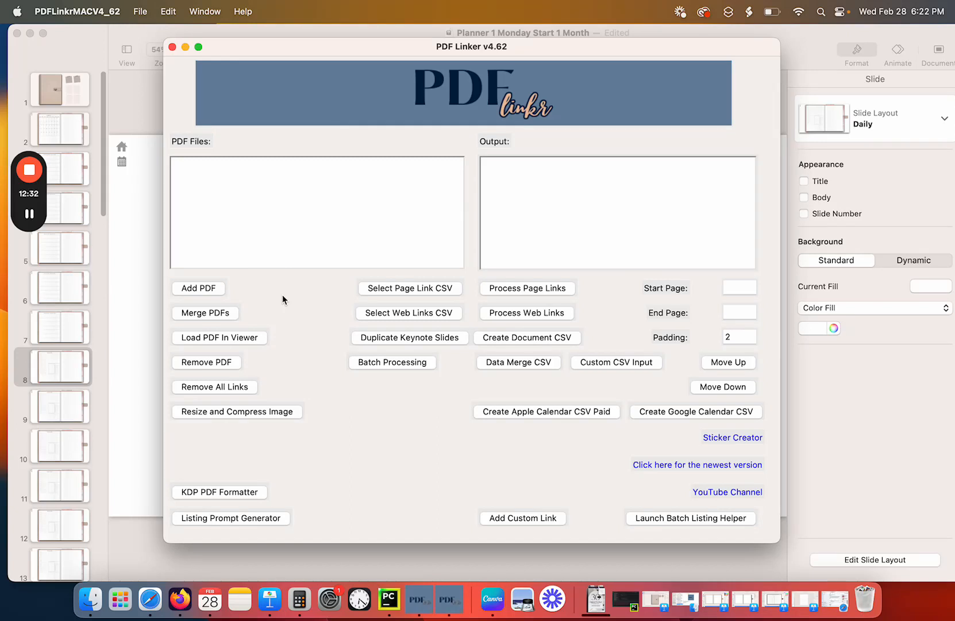
Add the PDF named 1 from Planner 1 Landscape > March Monthly Leather 2 > Monday Start and select it in the file list.
{"action": "left_click", "coordinate": [209, 288]}
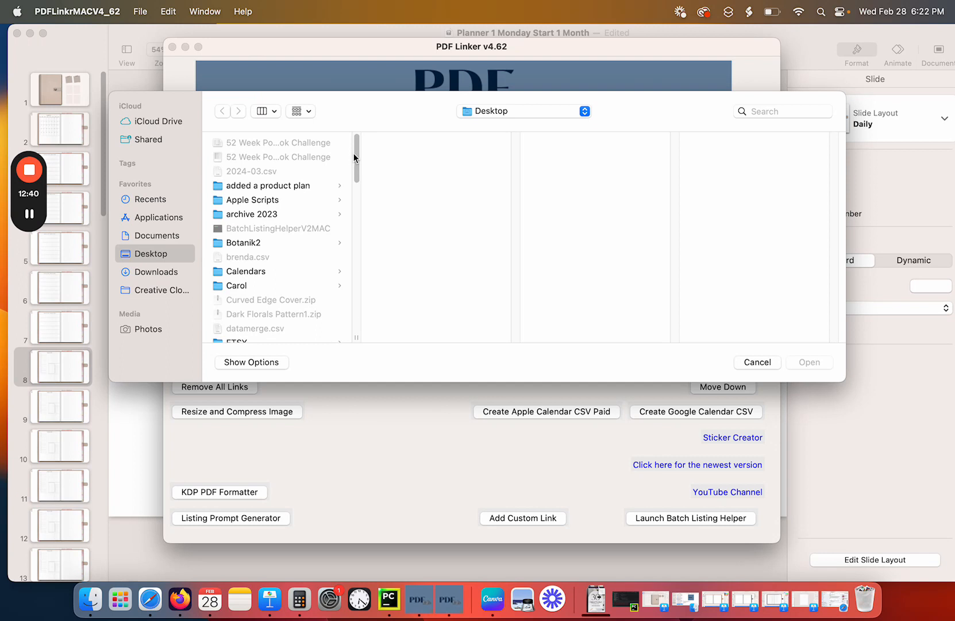
{"action": "left_click_drag", "start_coordinate": [355, 157], "coordinate": [355, 256]}
{"action": "left_click", "coordinate": [319, 236]}
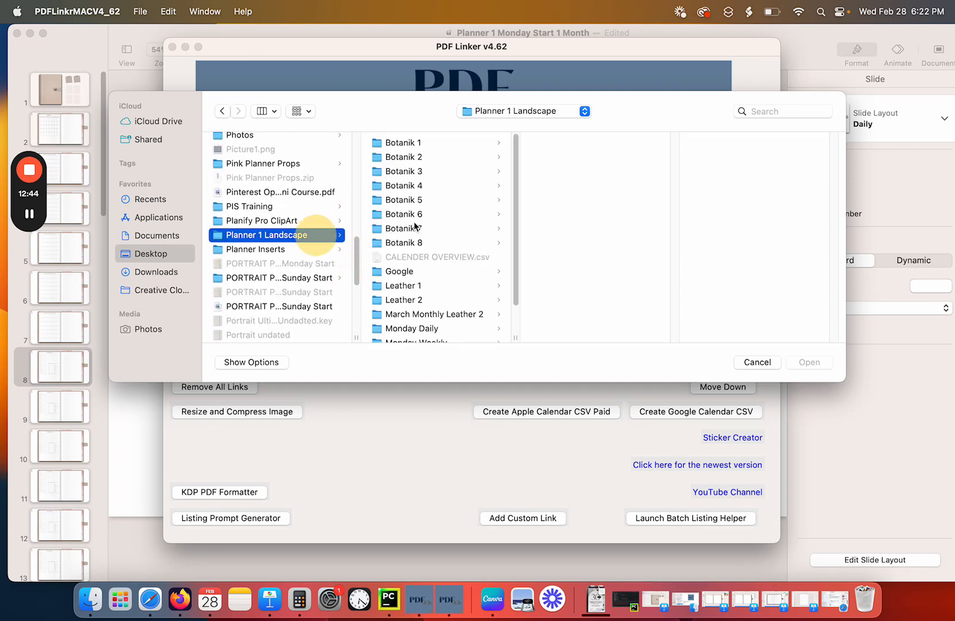
{"action": "scroll", "coordinate": [449, 216], "scroll_direction": "down", "scroll_amount": 2}
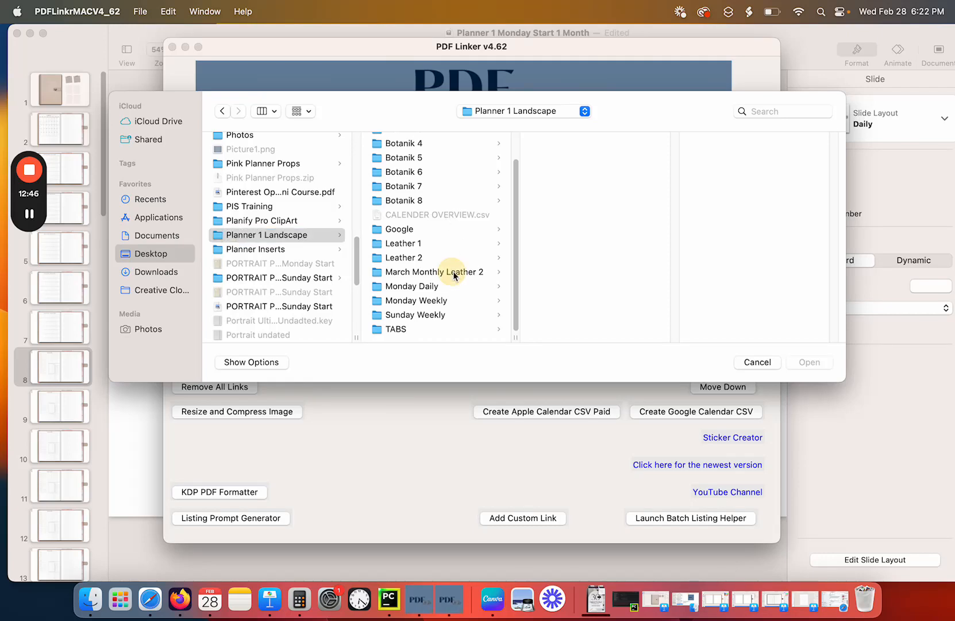
{"action": "left_click", "coordinate": [442, 272]}
{"action": "left_click", "coordinate": [575, 144]}
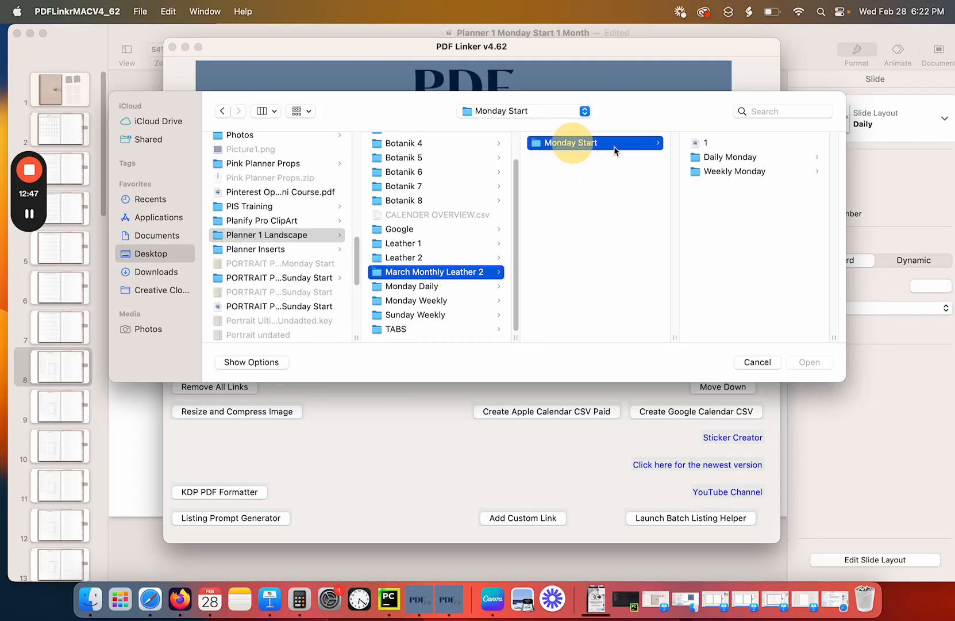
{"action": "double_click", "coordinate": [704, 143]}
{"action": "left_click", "coordinate": [440, 162]}
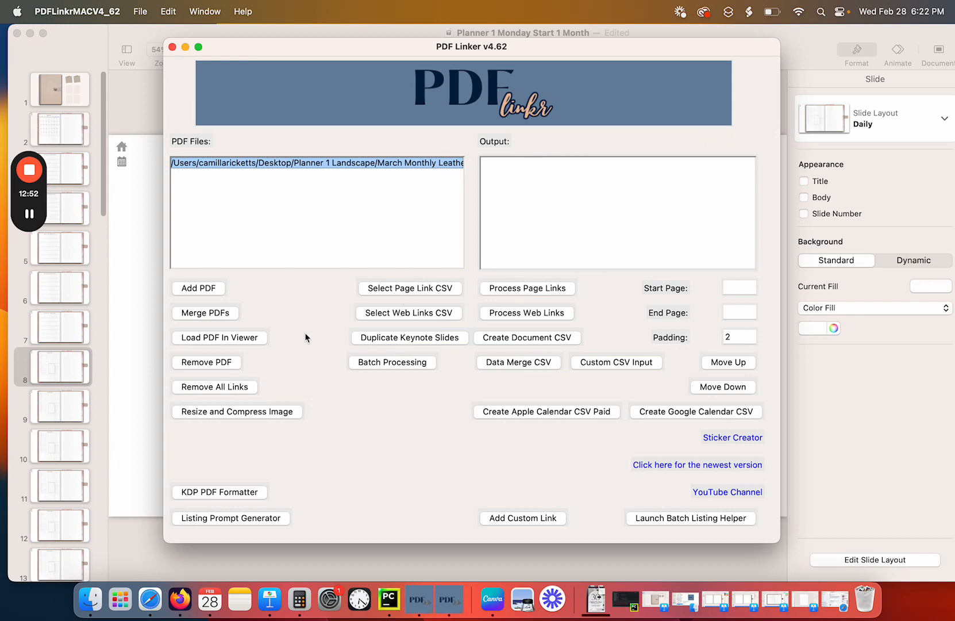
View page 2 of the PDF and set the column of daily tabs 1 to 31 as the link area.
{"action": "left_click", "coordinate": [238, 340]}
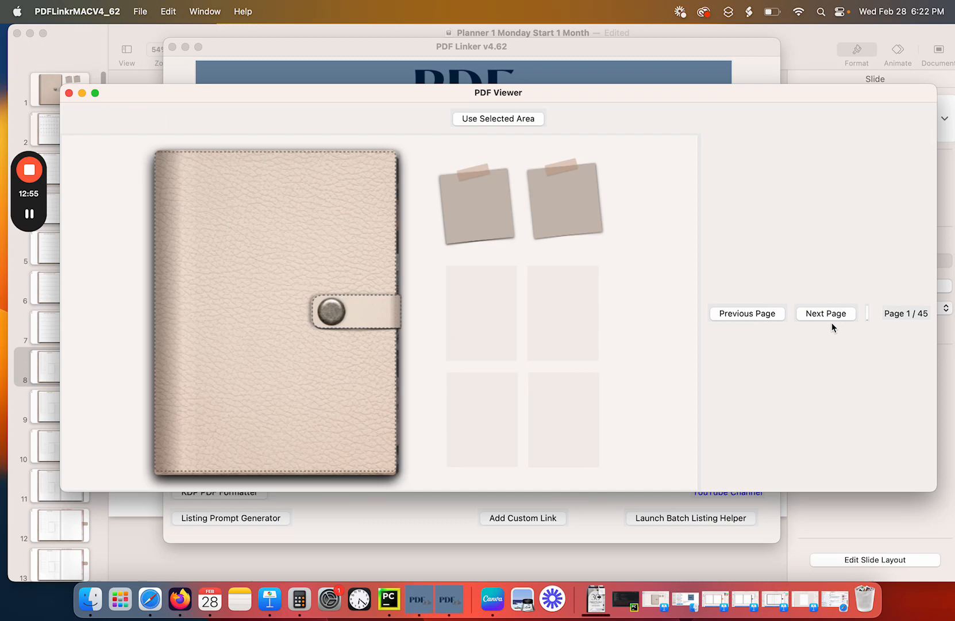
{"action": "left_click", "coordinate": [830, 313]}
{"action": "left_click_drag", "start_coordinate": [611, 149], "coordinate": [641, 478]}
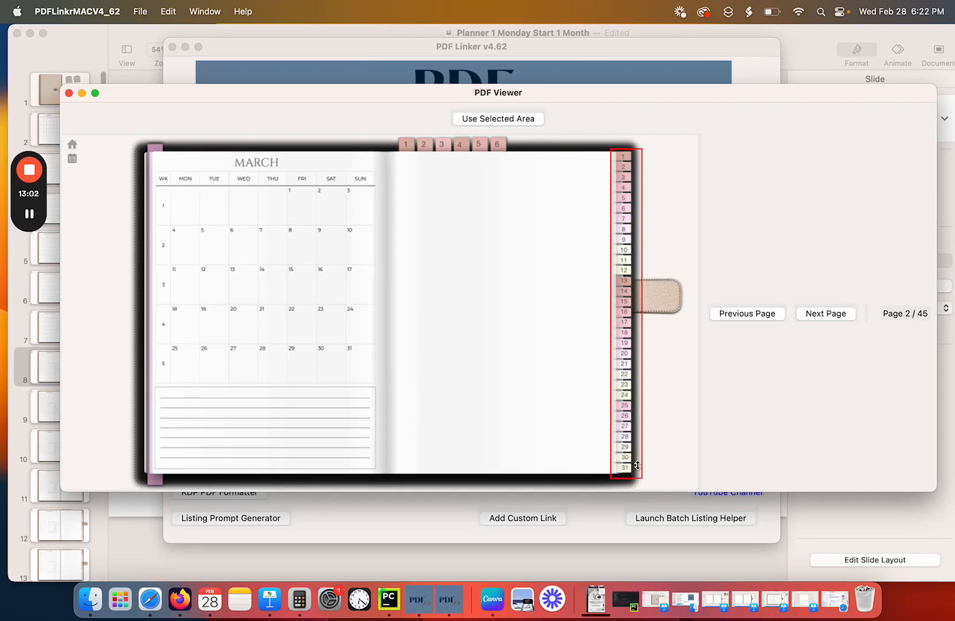
{"action": "left_click", "coordinate": [515, 119]}
{"action": "left_click", "coordinate": [69, 94]}
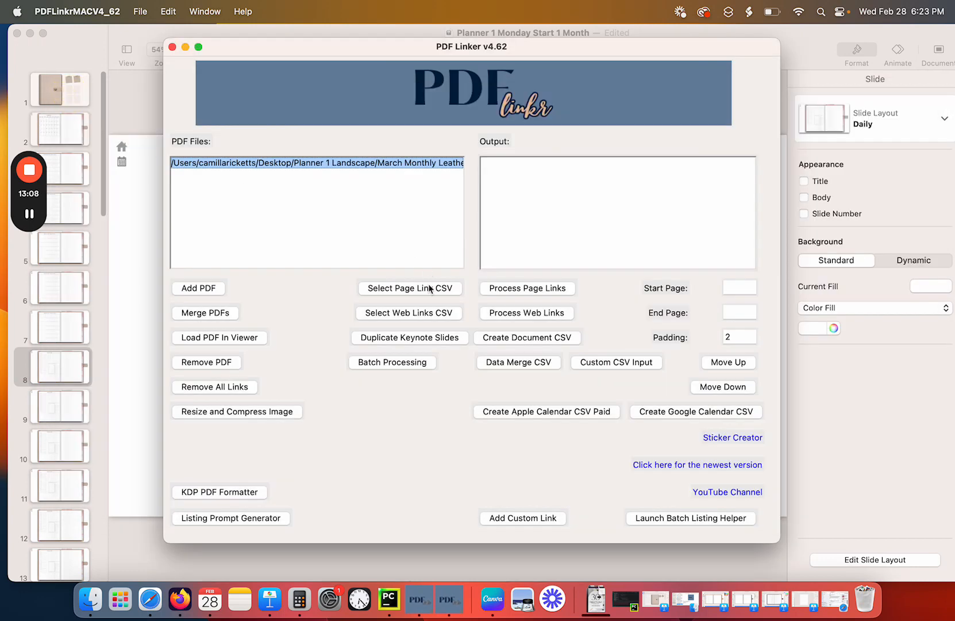
Choose DailyData_2024-03.csv from the Daily Monday folder as the page link CSV and process the page links.
{"action": "left_click", "coordinate": [424, 288]}
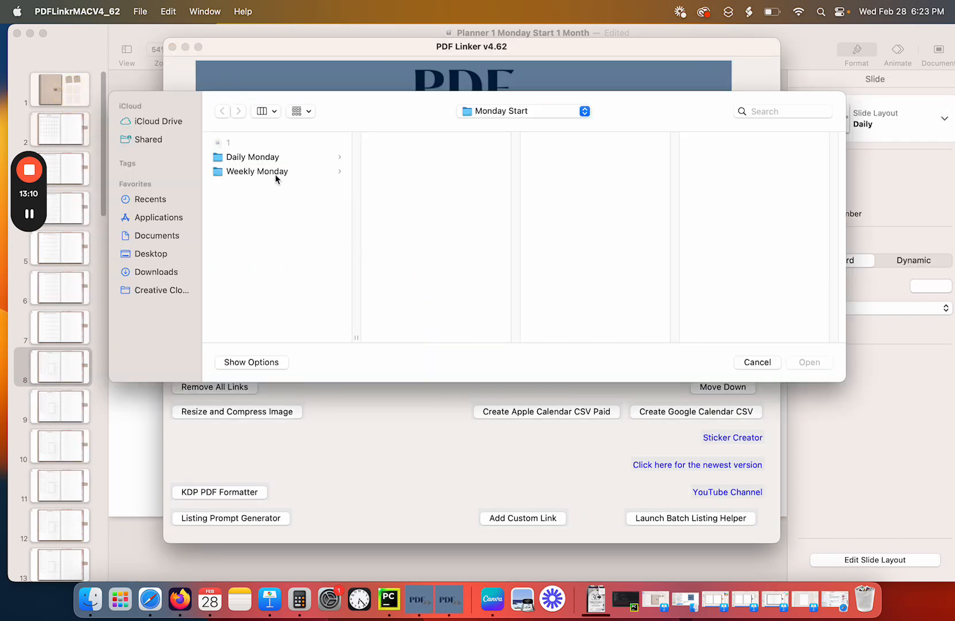
{"action": "left_click", "coordinate": [270, 159]}
{"action": "left_click", "coordinate": [449, 143]}
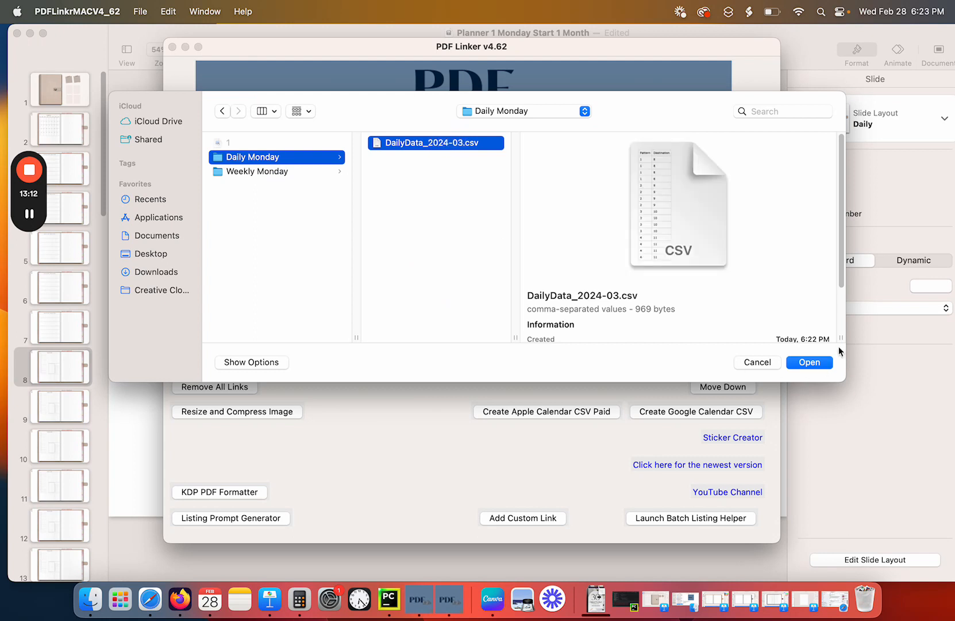
{"action": "left_click", "coordinate": [822, 362]}
{"action": "left_click", "coordinate": [506, 288]}
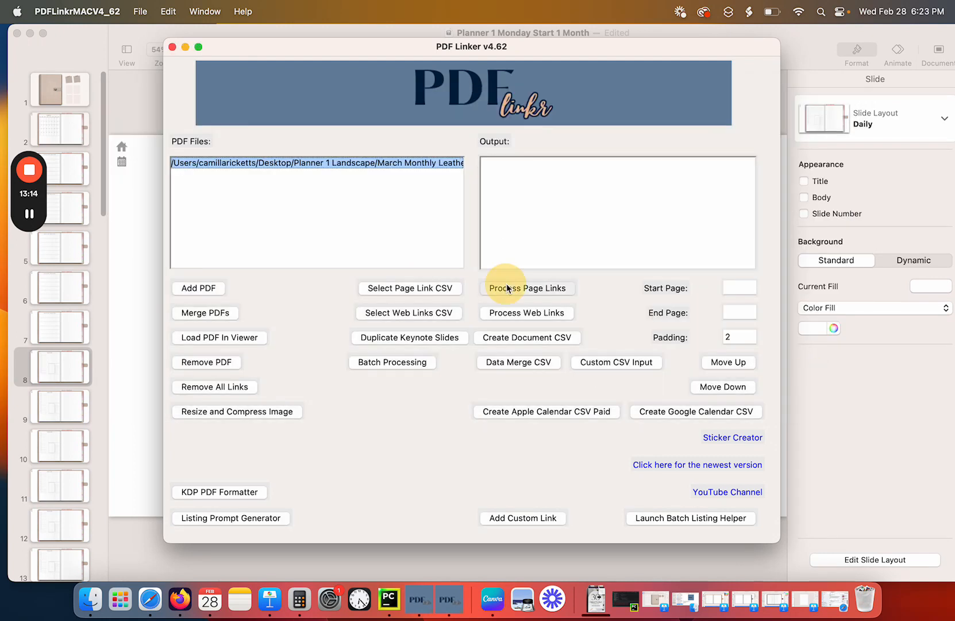
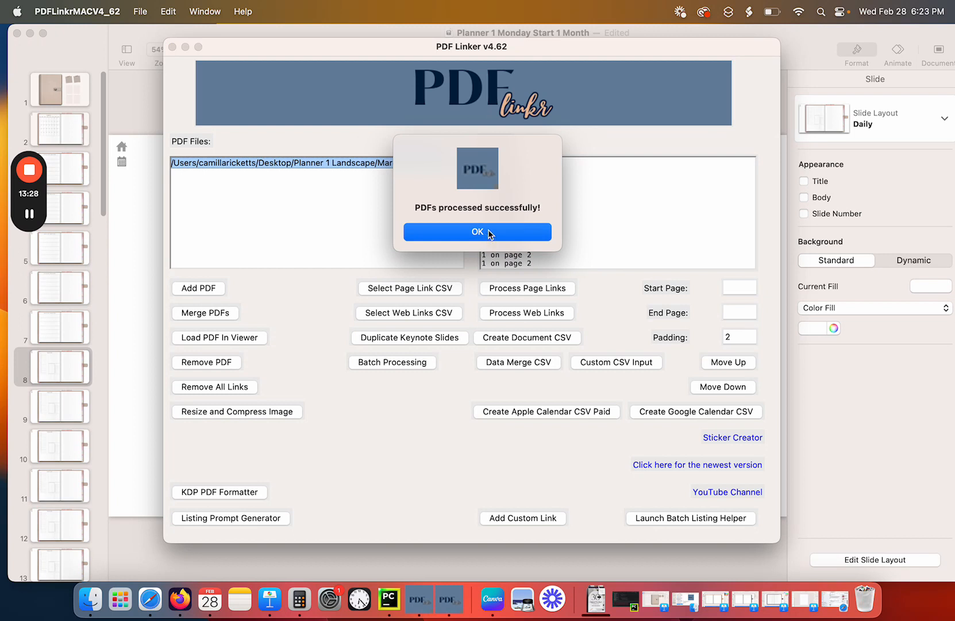
{"action": "left_click", "coordinate": [485, 234]}
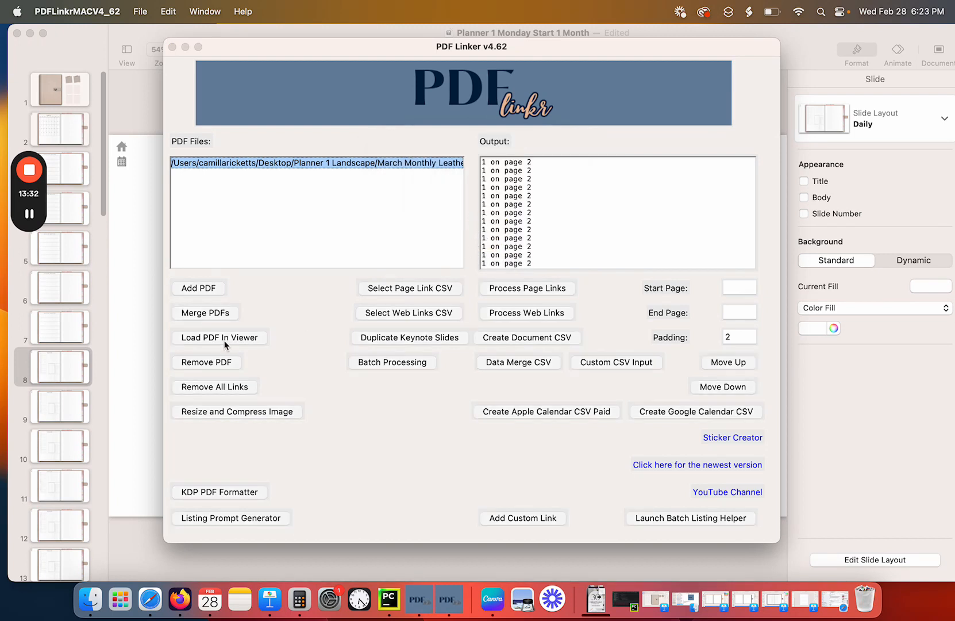
Replace the listed PDF with 1_updated.pdf from the Monday Start folder and select it.
{"action": "left_click", "coordinate": [203, 364]}
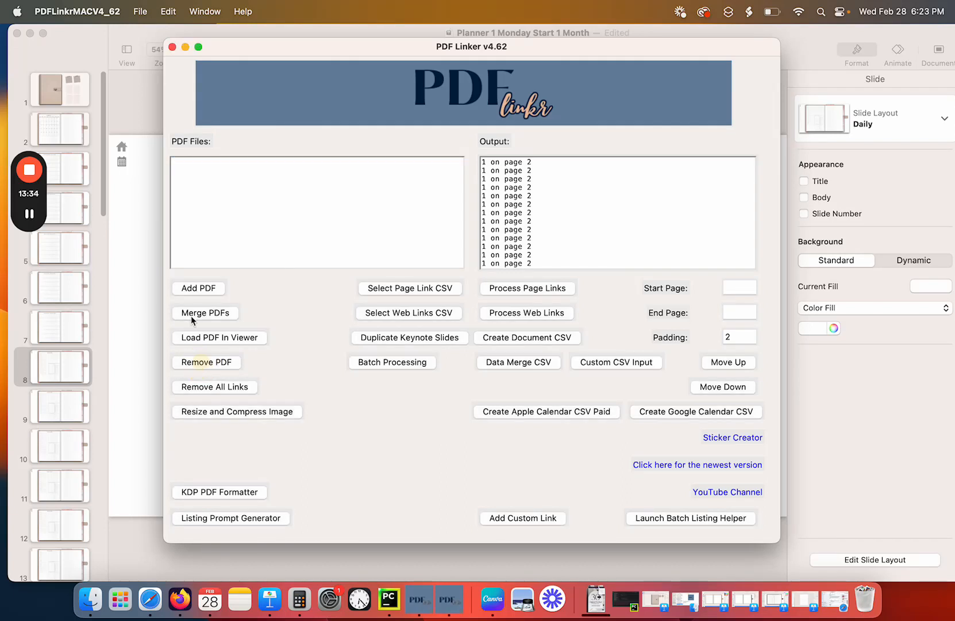
{"action": "left_click", "coordinate": [200, 293]}
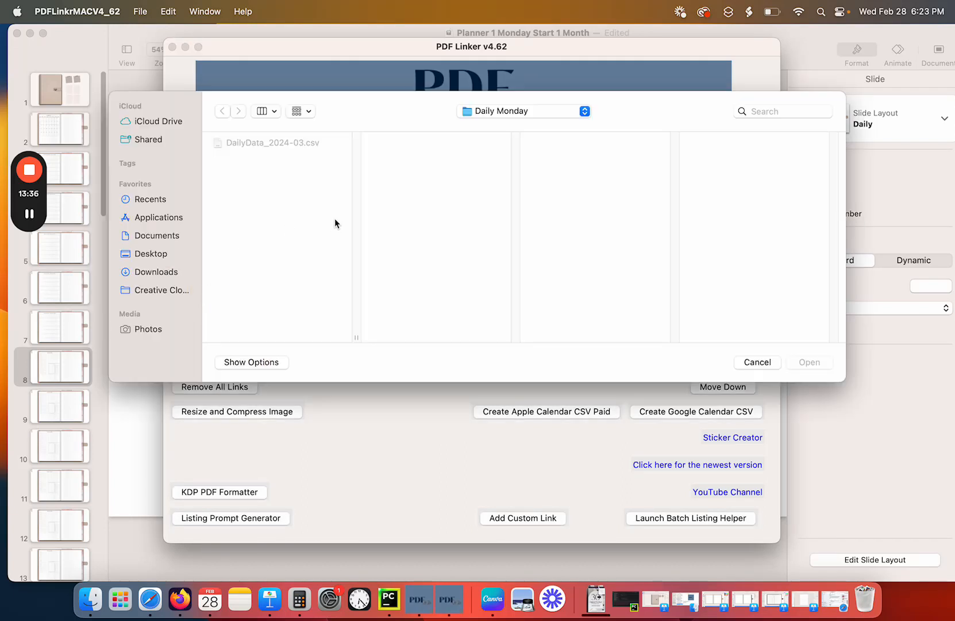
{"action": "left_click", "coordinate": [521, 112]}
{"action": "left_click", "coordinate": [519, 141]}
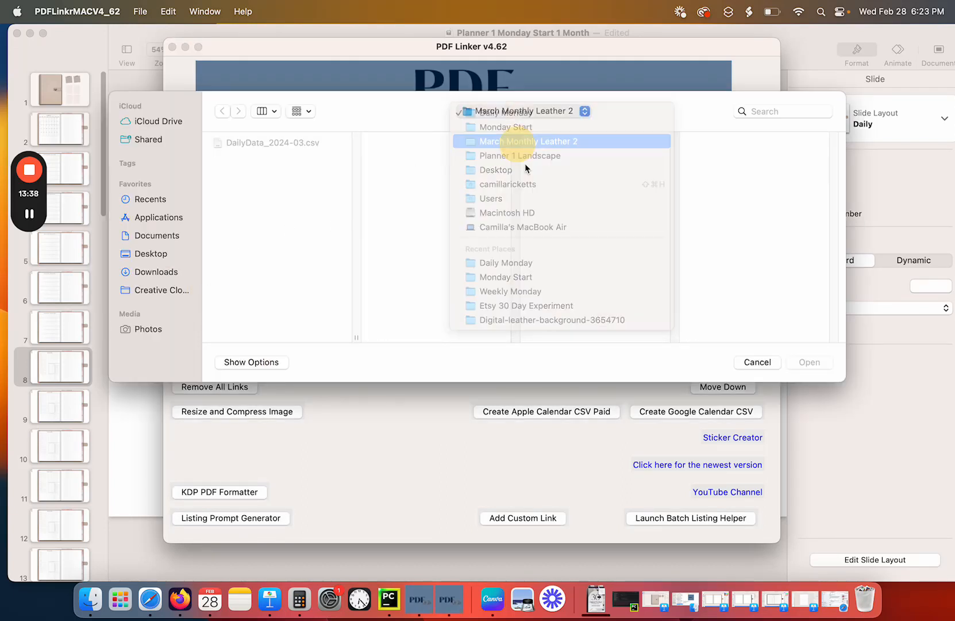
{"action": "left_click", "coordinate": [576, 144]}
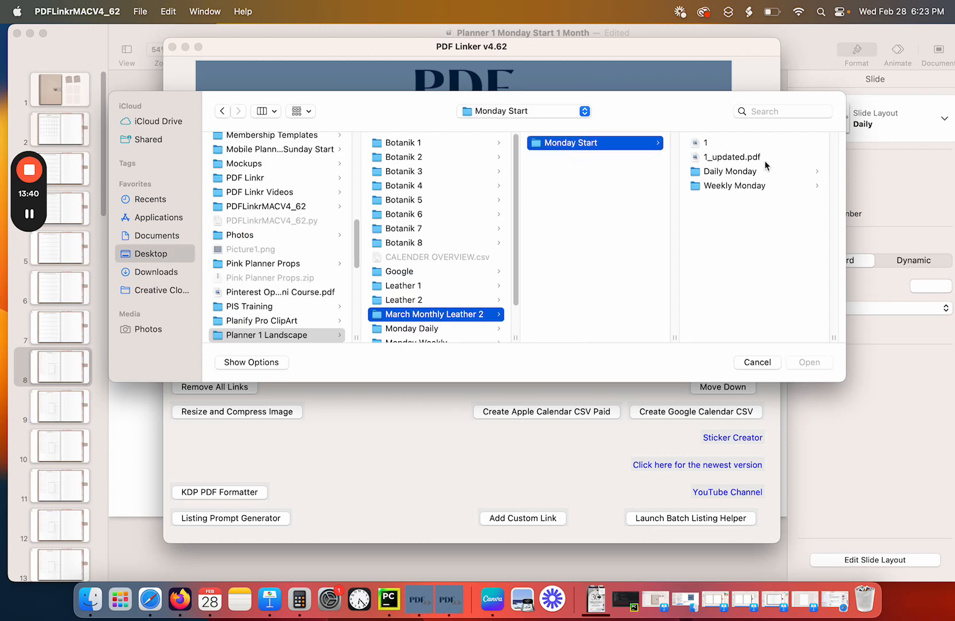
{"action": "double_click", "coordinate": [728, 157]}
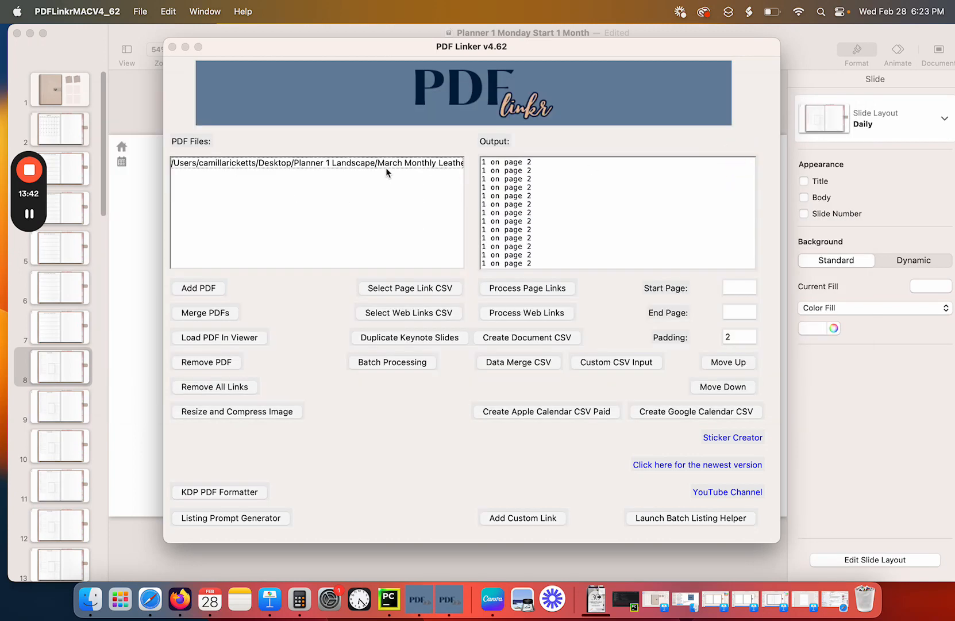
{"action": "left_click", "coordinate": [387, 164]}
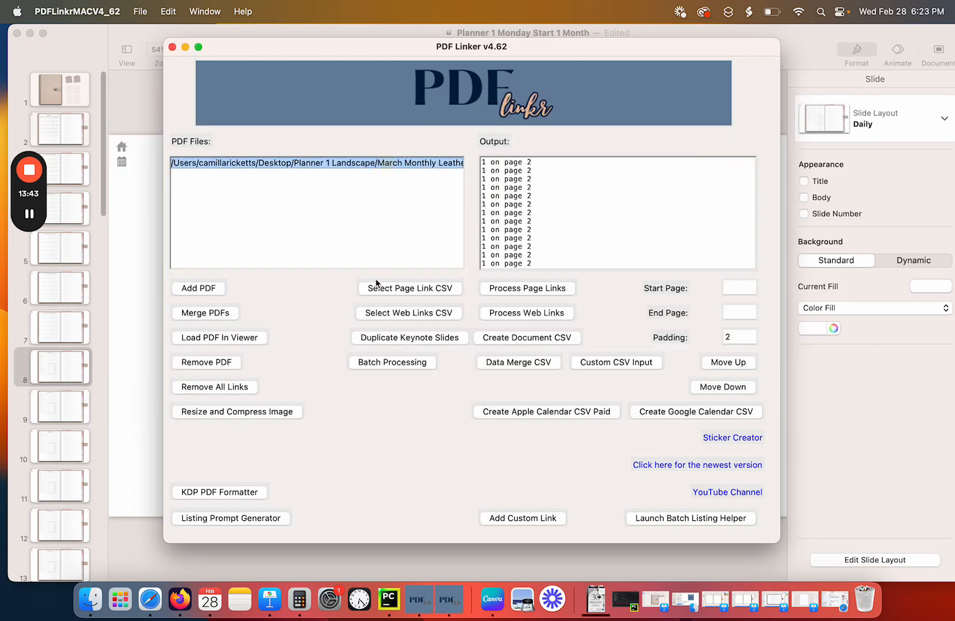
View page 2 of the updated PDF and set the row of weekly tabs above the planner as the link area.
{"action": "left_click", "coordinate": [236, 337]}
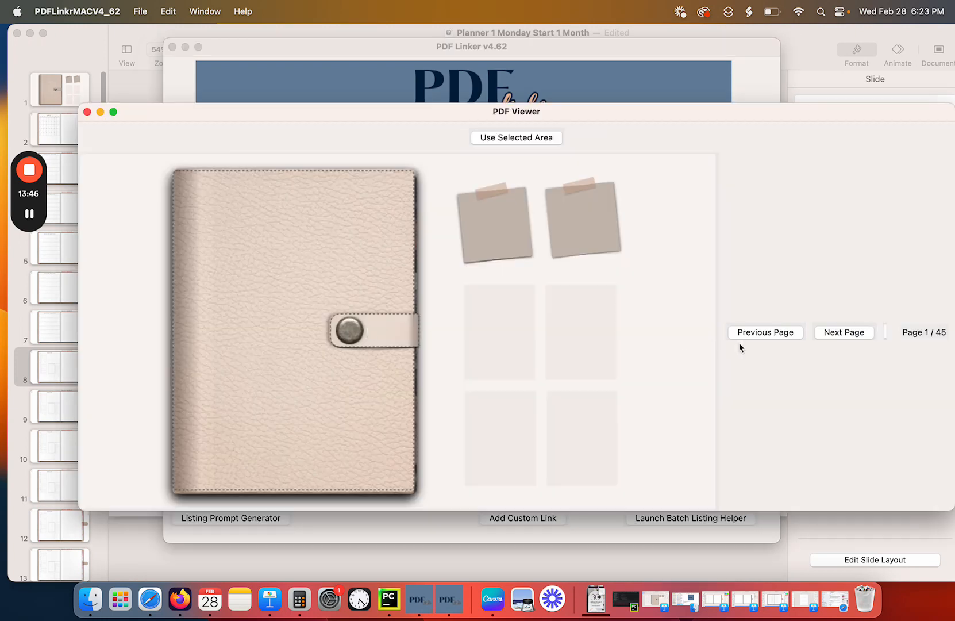
{"action": "left_click", "coordinate": [850, 333]}
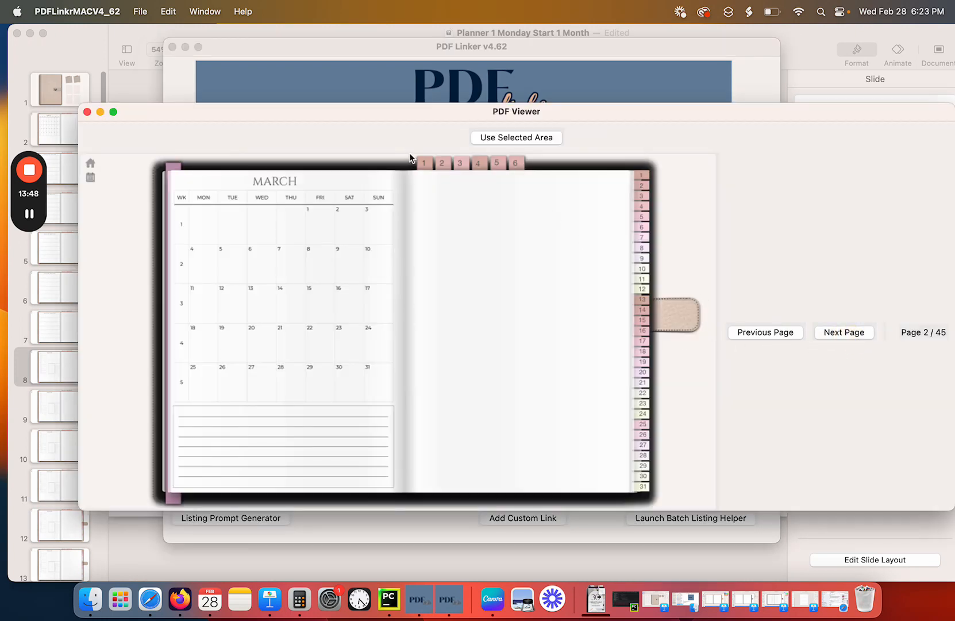
{"action": "left_click_drag", "start_coordinate": [499, 175], "coordinate": [533, 179]}
{"action": "left_click", "coordinate": [530, 139]}
{"action": "left_click", "coordinate": [93, 113]}
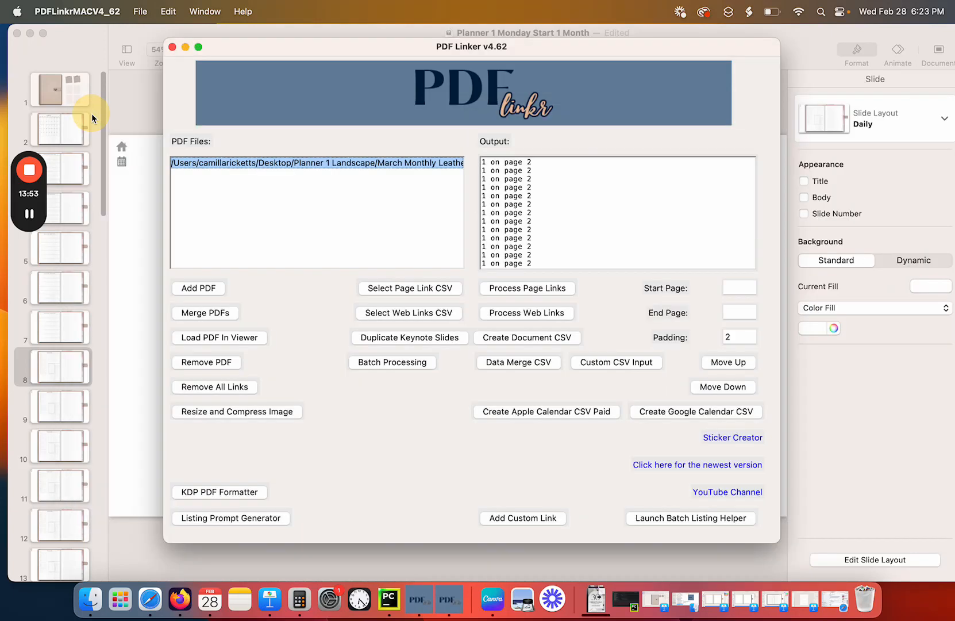
Choose WeeklyData_2024-03.csv from the Weekly Monday folder as the page link CSV and process the page links.
{"action": "left_click", "coordinate": [399, 287]}
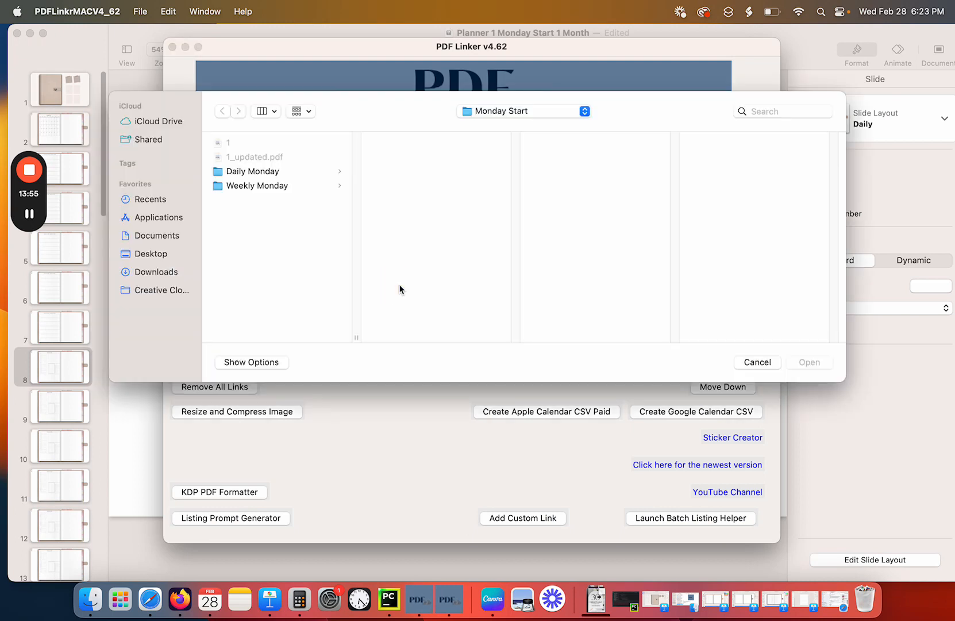
{"action": "left_click", "coordinate": [273, 187]}
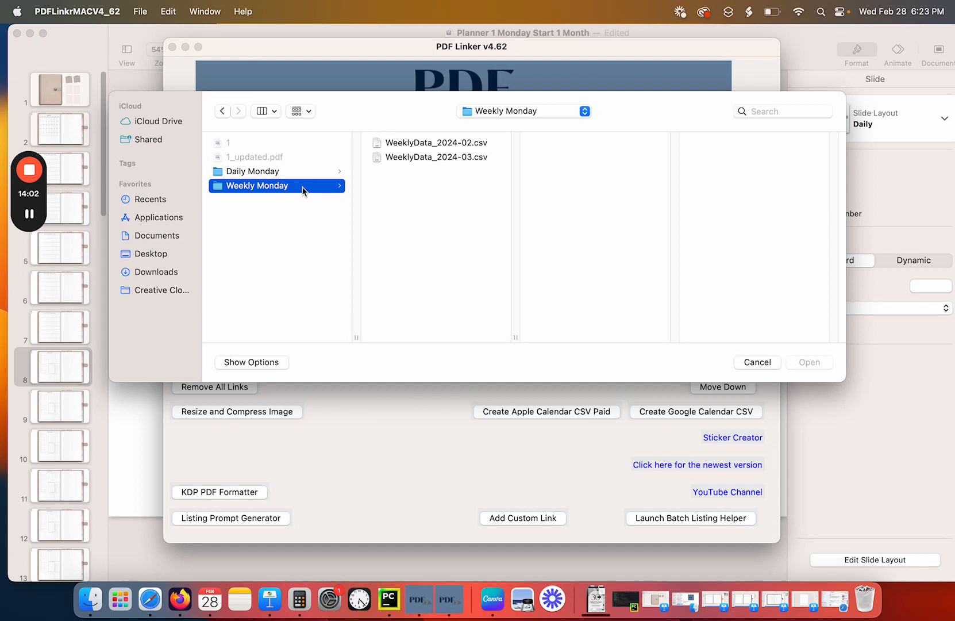
{"action": "left_click", "coordinate": [459, 157]}
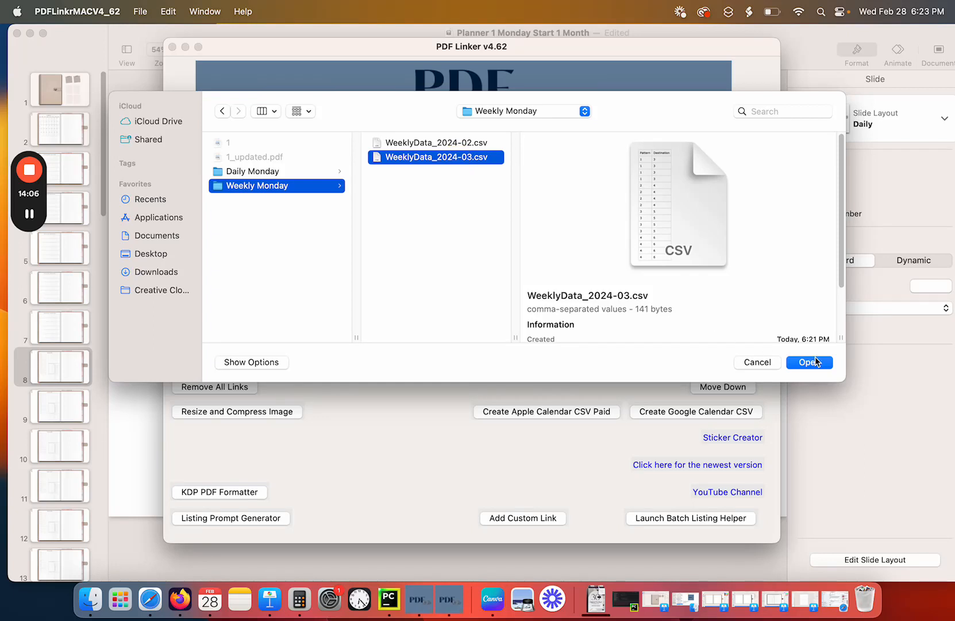
{"action": "left_click", "coordinate": [814, 361]}
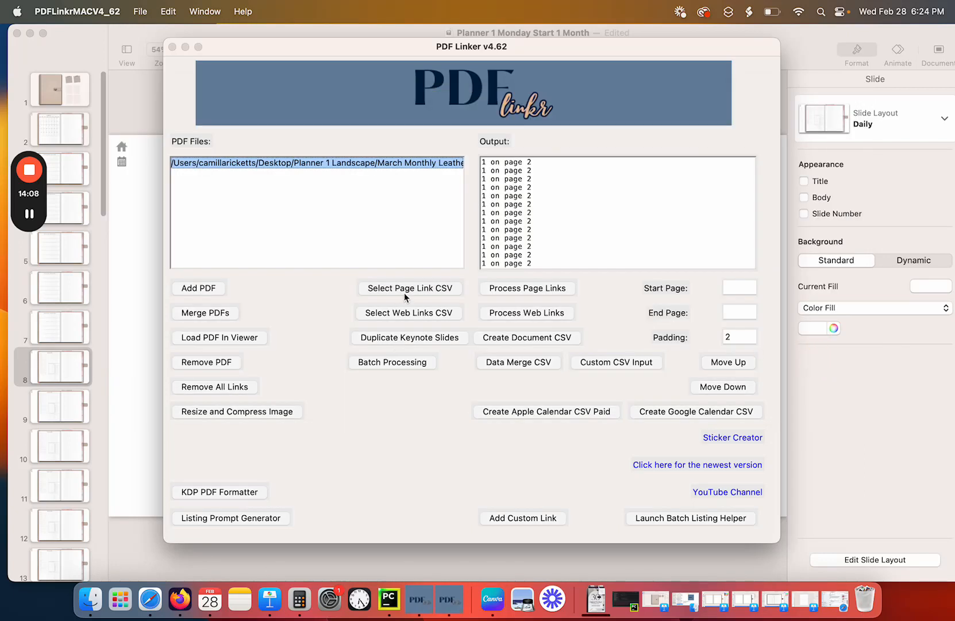
{"action": "left_click", "coordinate": [525, 288]}
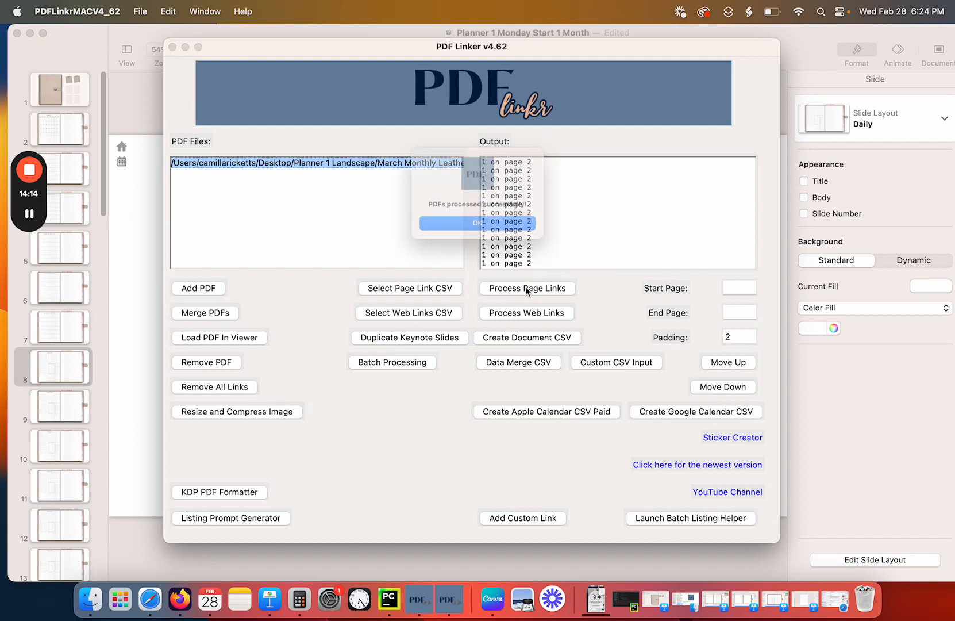
{"action": "left_click", "coordinate": [479, 234]}
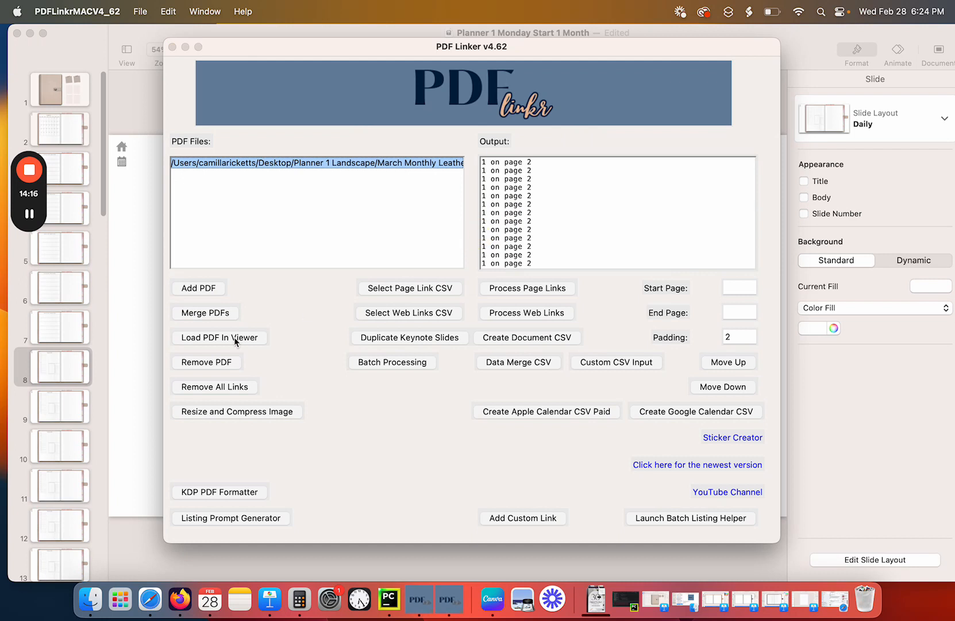
Remove the listed PDF, add the newly processed version from the Monday Start folder, and select it.
{"action": "left_click", "coordinate": [213, 363]}
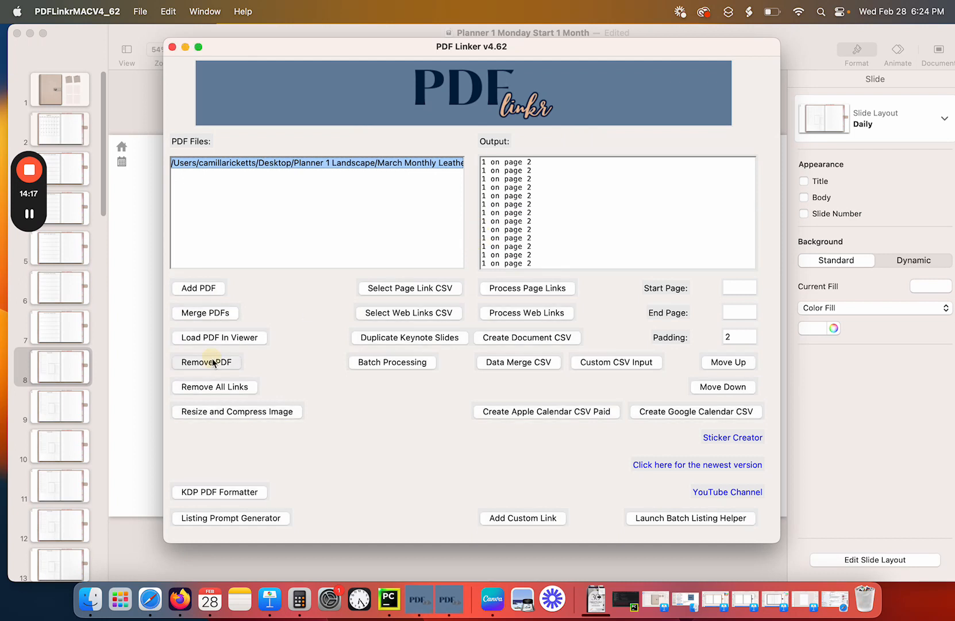
{"action": "left_click", "coordinate": [210, 291]}
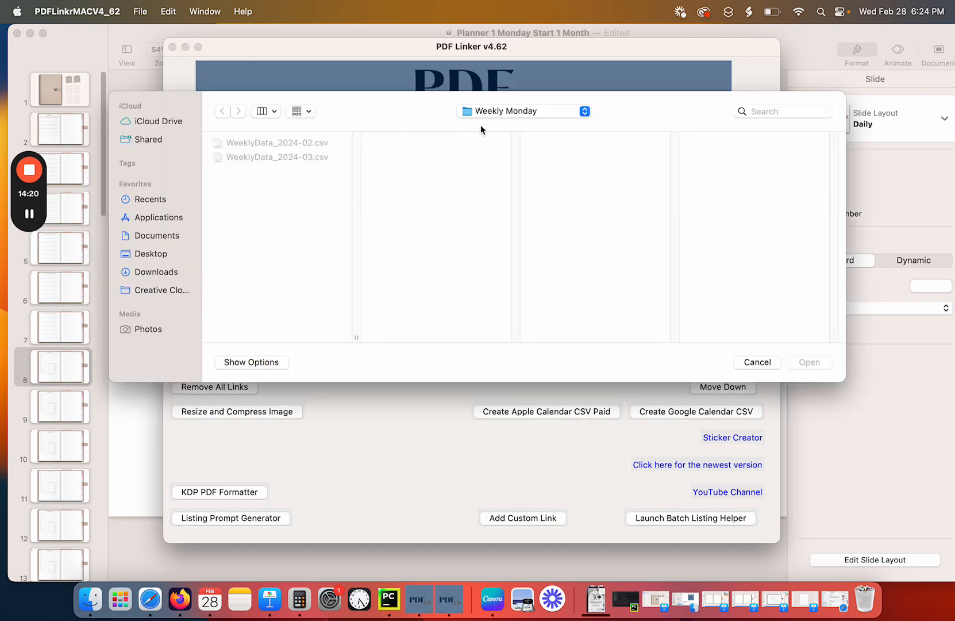
{"action": "left_click", "coordinate": [514, 112]}
{"action": "left_click", "coordinate": [518, 145]}
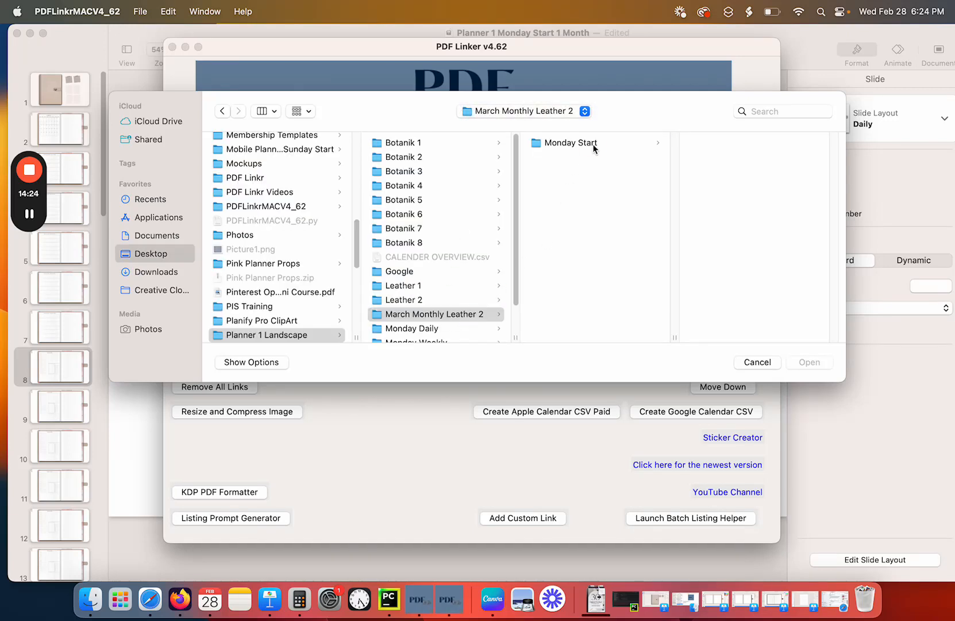
{"action": "left_click", "coordinate": [584, 143]}
{"action": "double_click", "coordinate": [751, 155]}
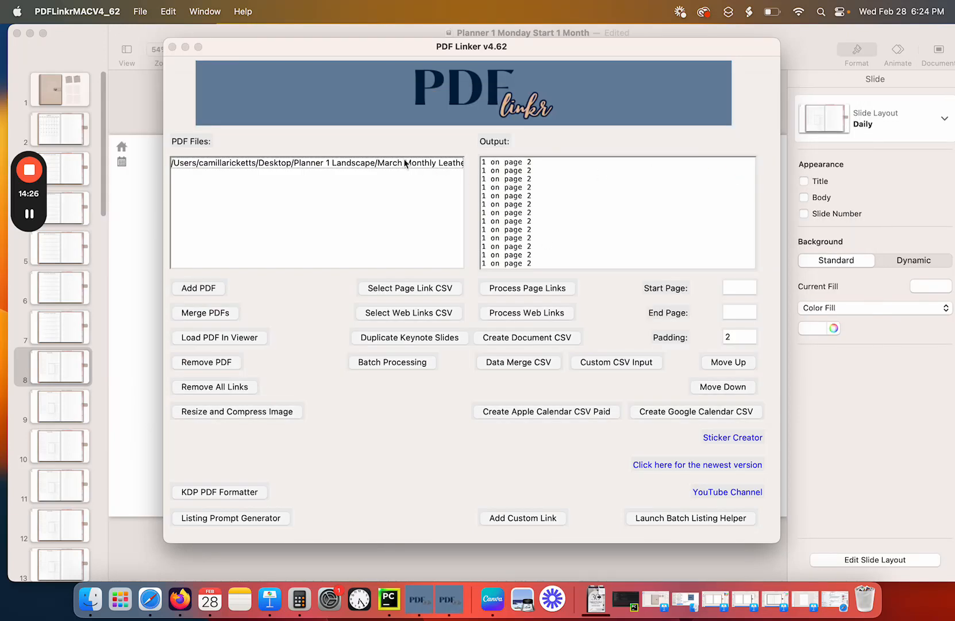
{"action": "left_click", "coordinate": [403, 163]}
View page 2 of the selected PDF and set the March calendar's date grid, without the week-number column, as the link area.
{"action": "left_click", "coordinate": [232, 338]}
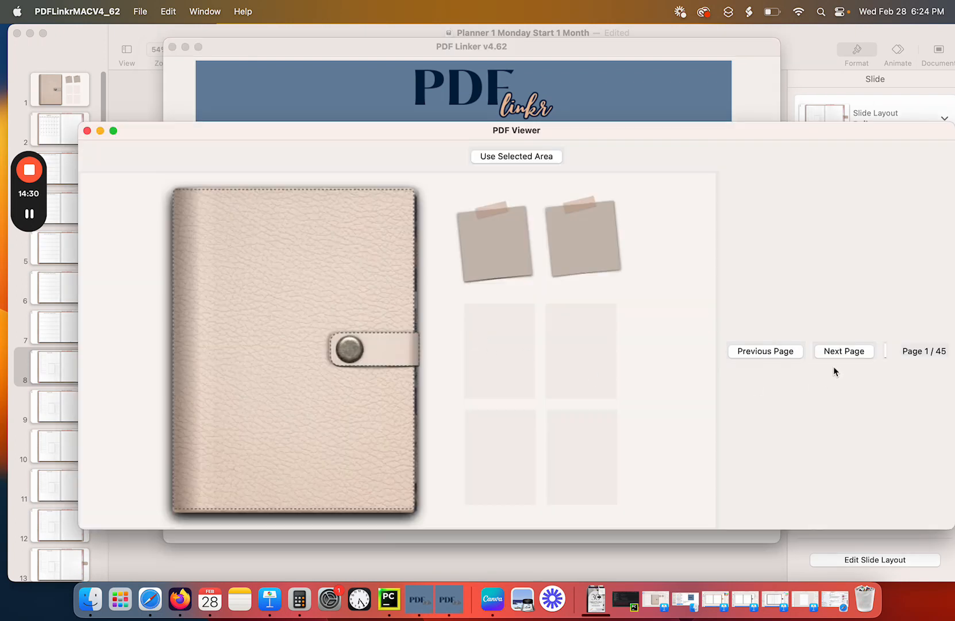
{"action": "left_click", "coordinate": [841, 351]}
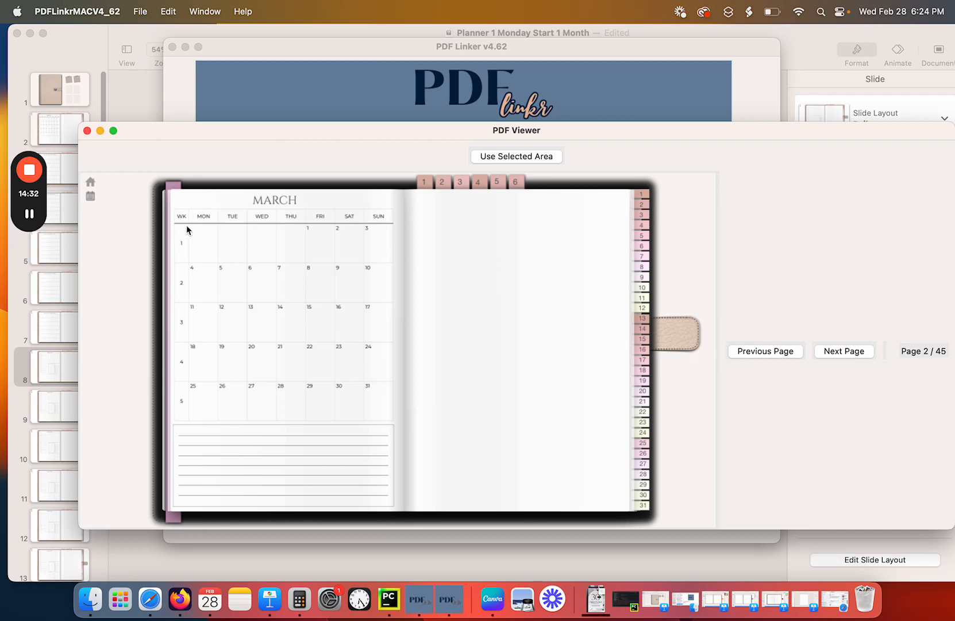
{"action": "left_click_drag", "start_coordinate": [187, 222], "coordinate": [396, 436]}
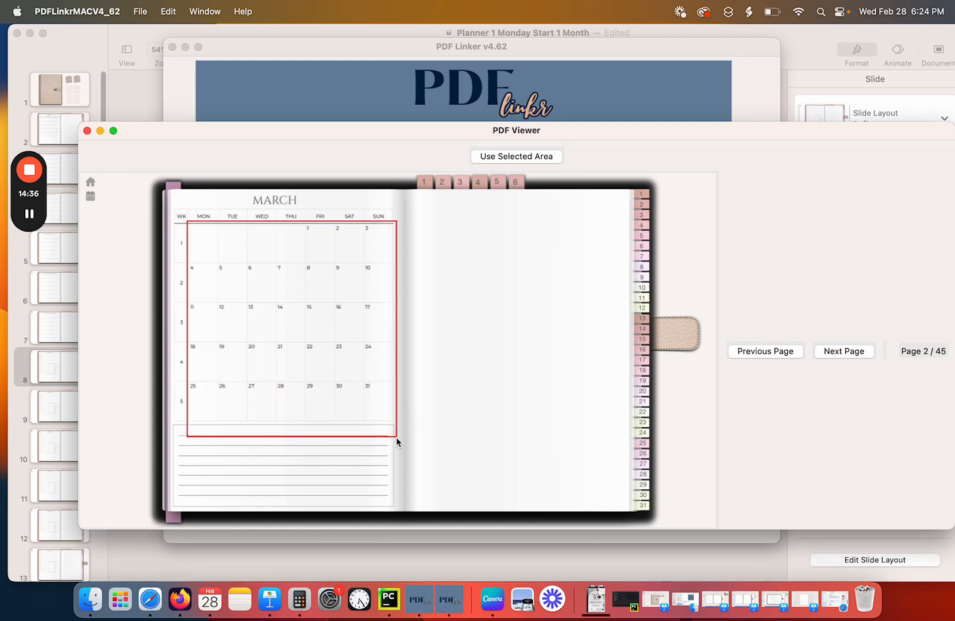
{"action": "left_click", "coordinate": [523, 156]}
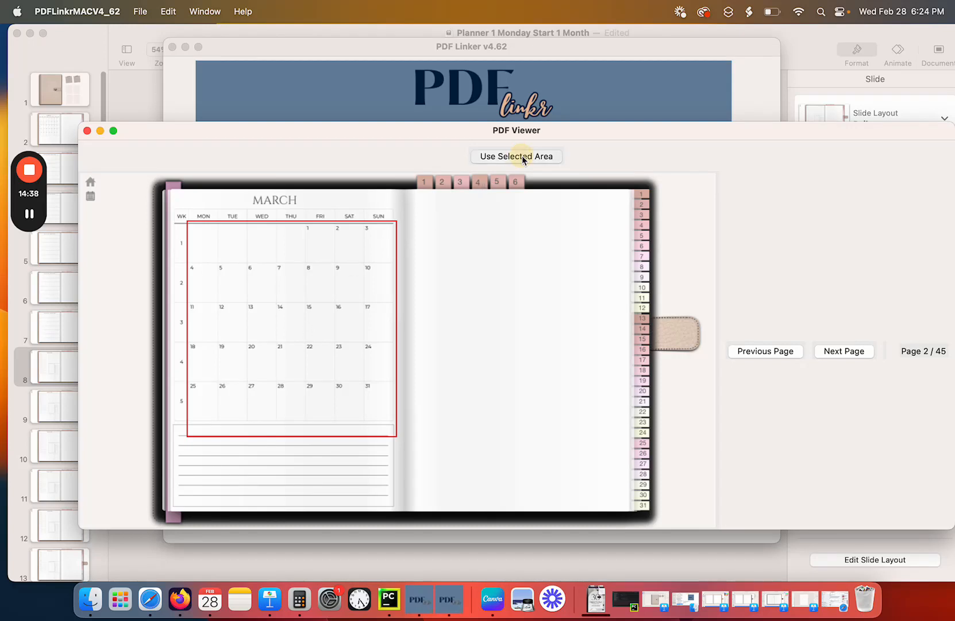
{"action": "left_click", "coordinate": [87, 131]}
Choose DailyData_2024-03.csv from the Daily Monday folder as the page link CSV.
{"action": "left_click", "coordinate": [406, 288]}
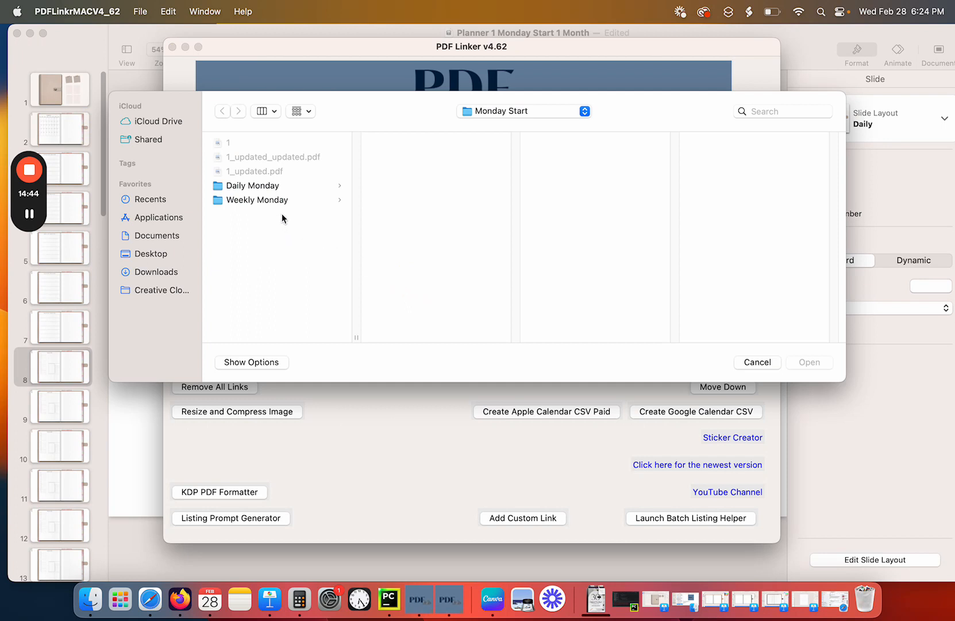
{"action": "left_click", "coordinate": [269, 186]}
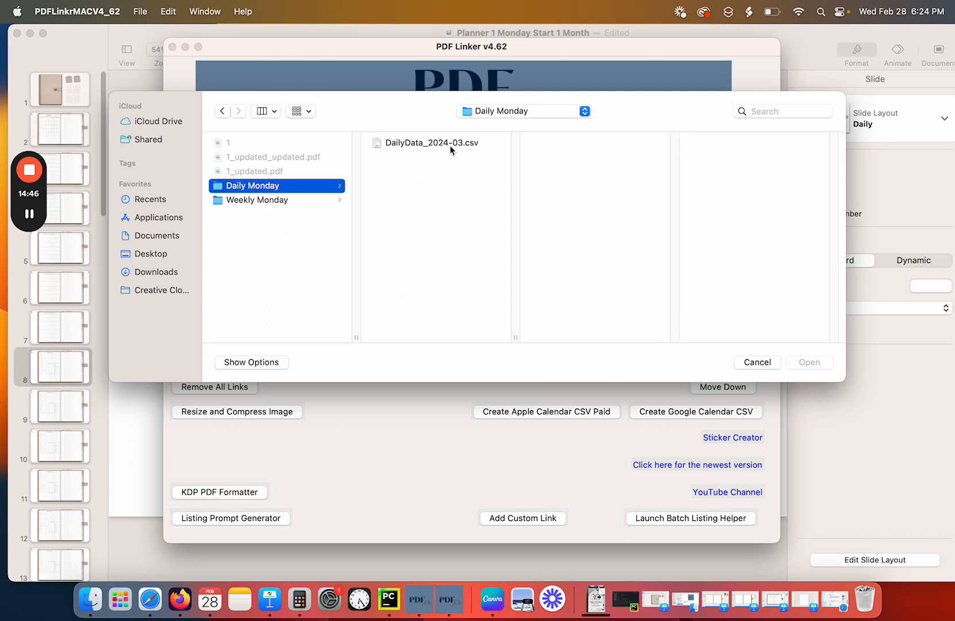
{"action": "left_click", "coordinate": [450, 144]}
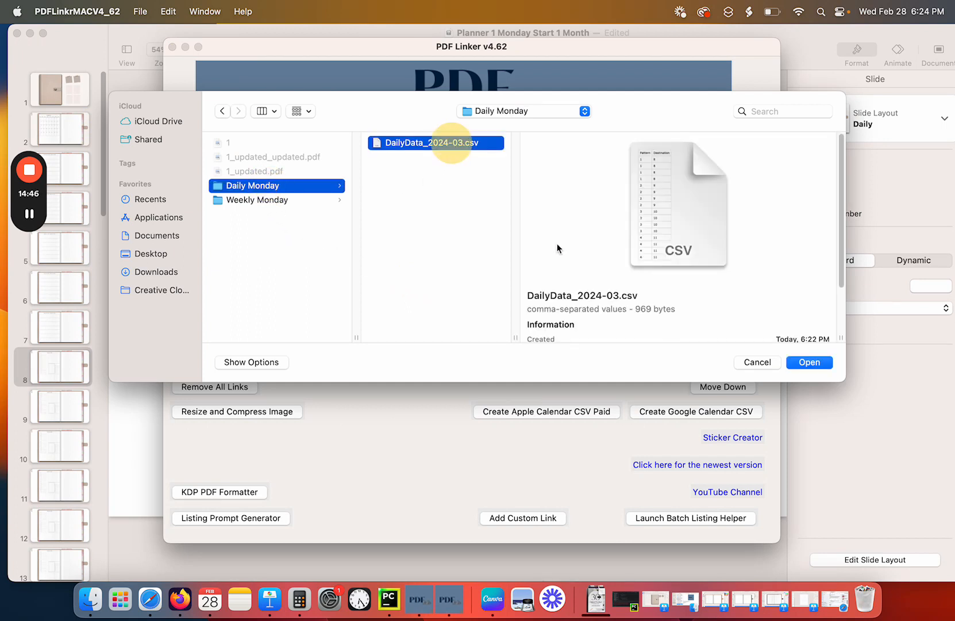
{"action": "left_click", "coordinate": [814, 362]}
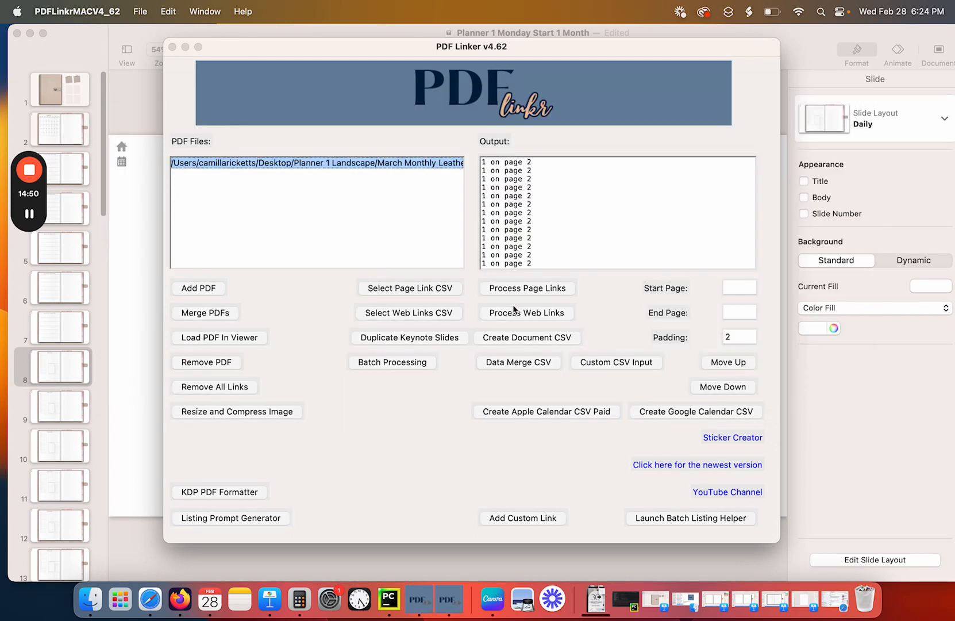
Limit linking to start page 2 and end page 2, and process the page links for the selected PDF.
{"action": "left_click", "coordinate": [731, 289]}
{"action": "type", "text": "2"}
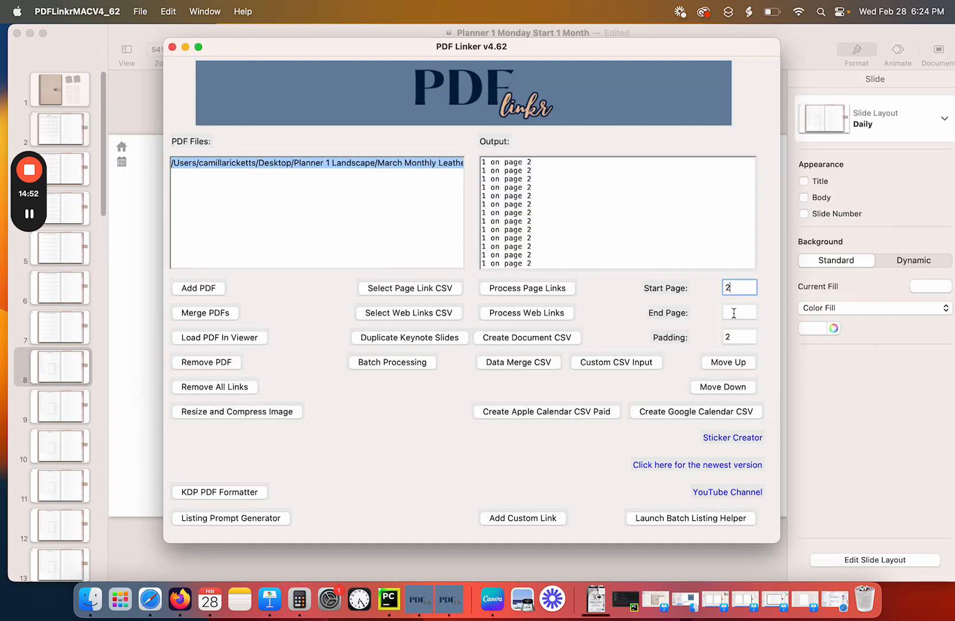
{"action": "left_click", "coordinate": [731, 312]}
{"action": "type", "text": "2"}
{"action": "left_click", "coordinate": [403, 167]}
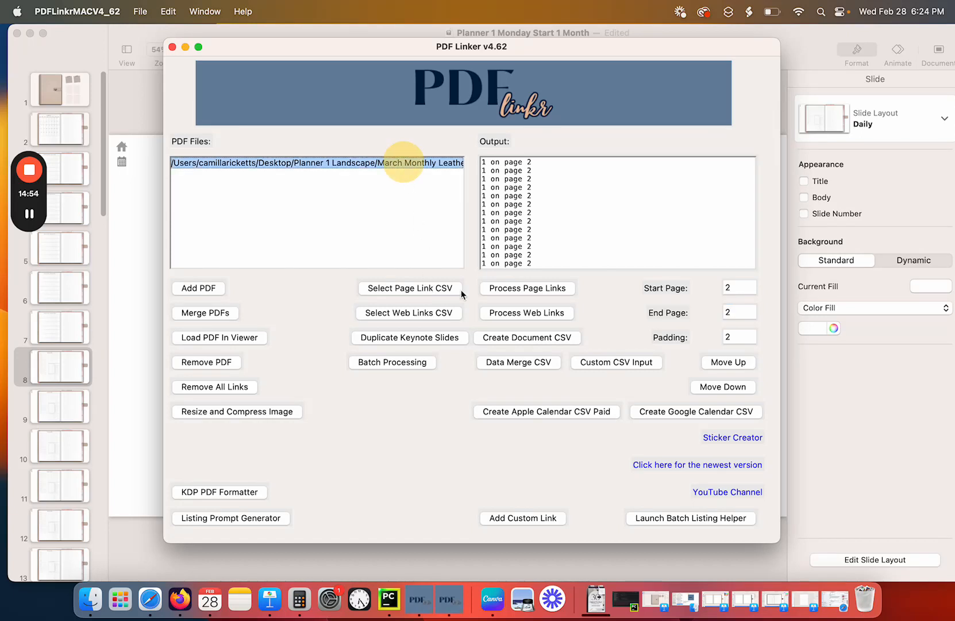
{"action": "left_click", "coordinate": [540, 288]}
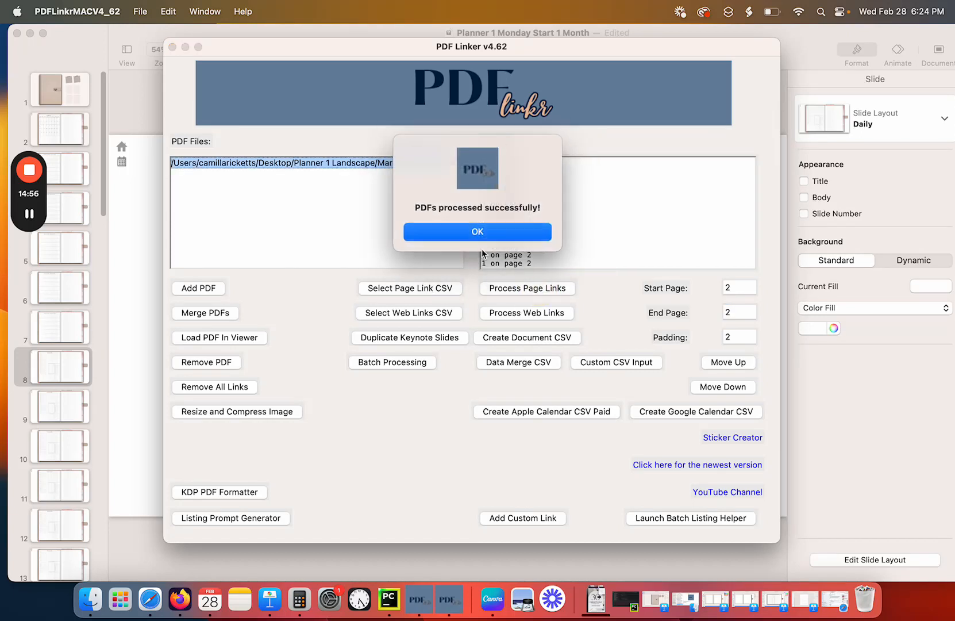
{"action": "left_click", "coordinate": [478, 231]}
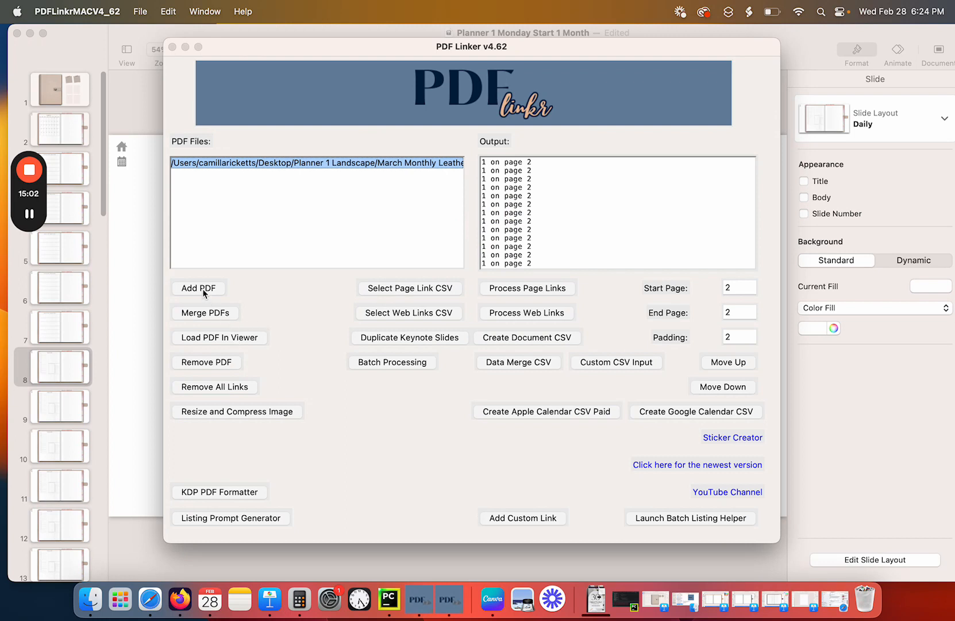
Replace the listed PDF with the version whose calendar dates were just linked, from the Monday Start folder, and select it.
{"action": "left_click", "coordinate": [207, 363]}
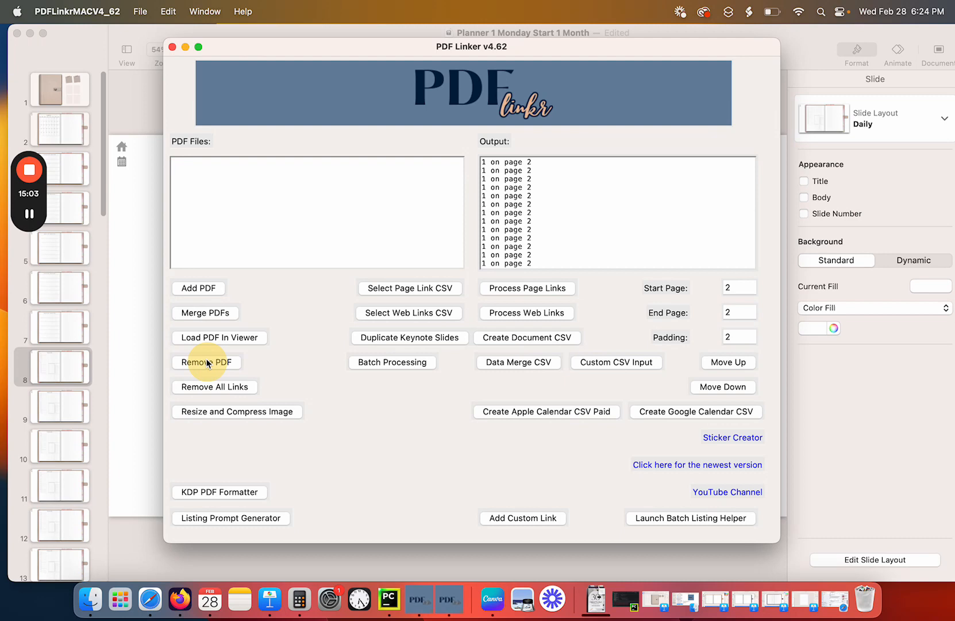
{"action": "left_click", "coordinate": [201, 289]}
{"action": "left_click", "coordinate": [520, 114]}
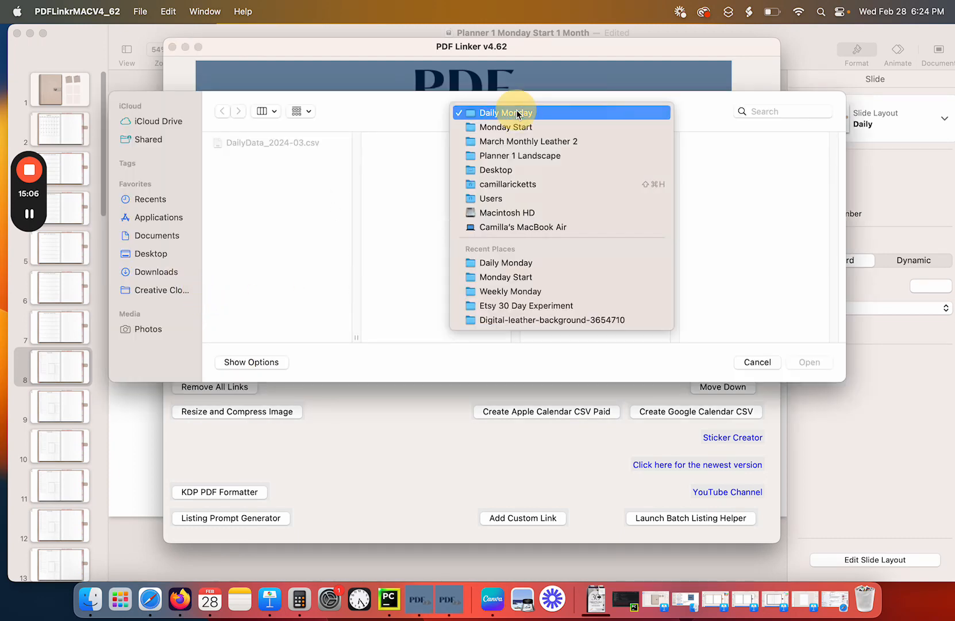
{"action": "left_click", "coordinate": [524, 146]}
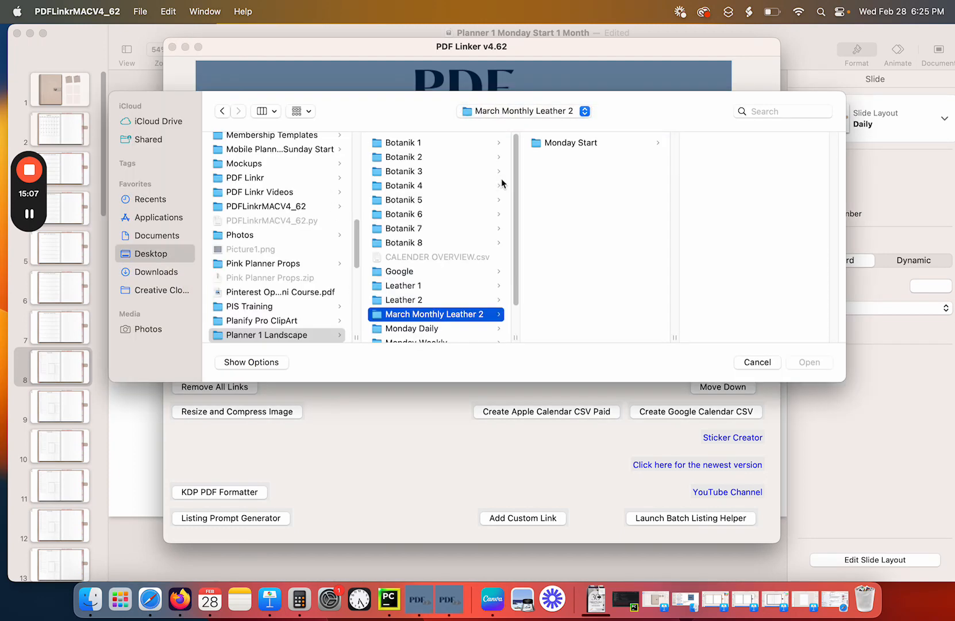
{"action": "left_click", "coordinate": [587, 143]}
{"action": "double_click", "coordinate": [758, 157]}
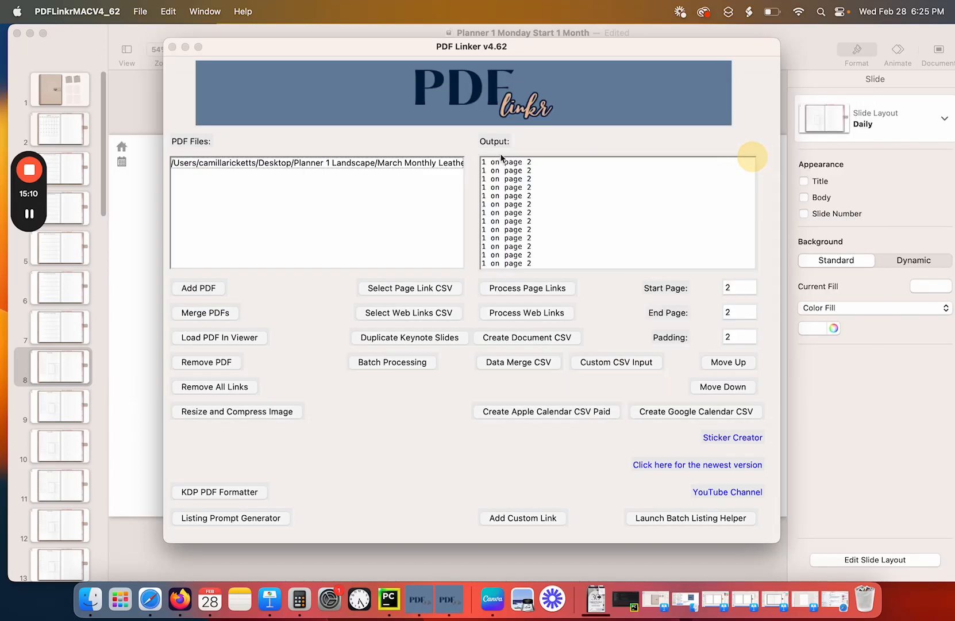
{"action": "left_click", "coordinate": [375, 163]}
View page 2 of the selected PDF and set the calendar's WK week-number column as the link area.
{"action": "left_click", "coordinate": [244, 335]}
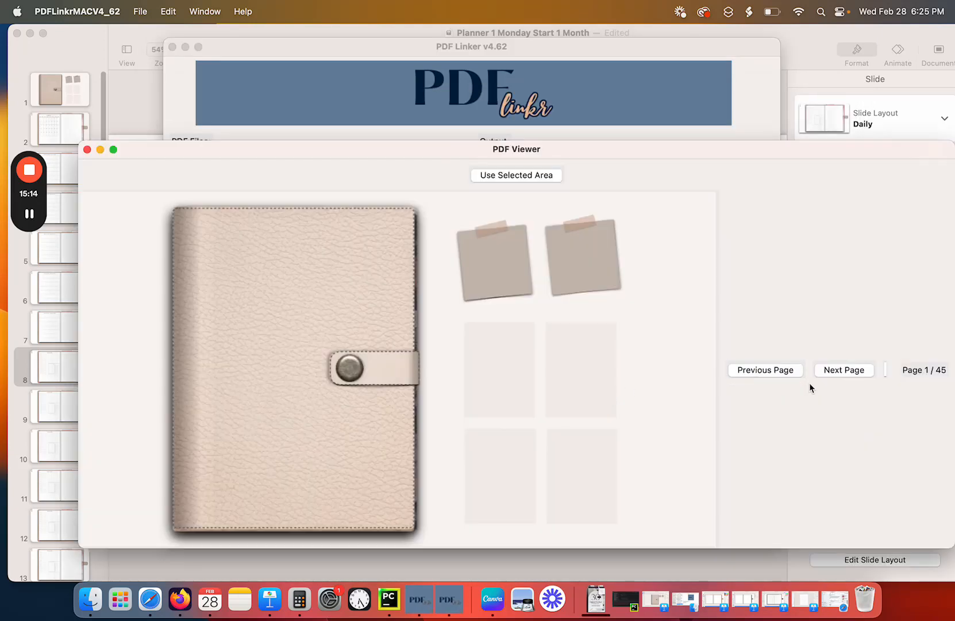
{"action": "left_click", "coordinate": [839, 372]}
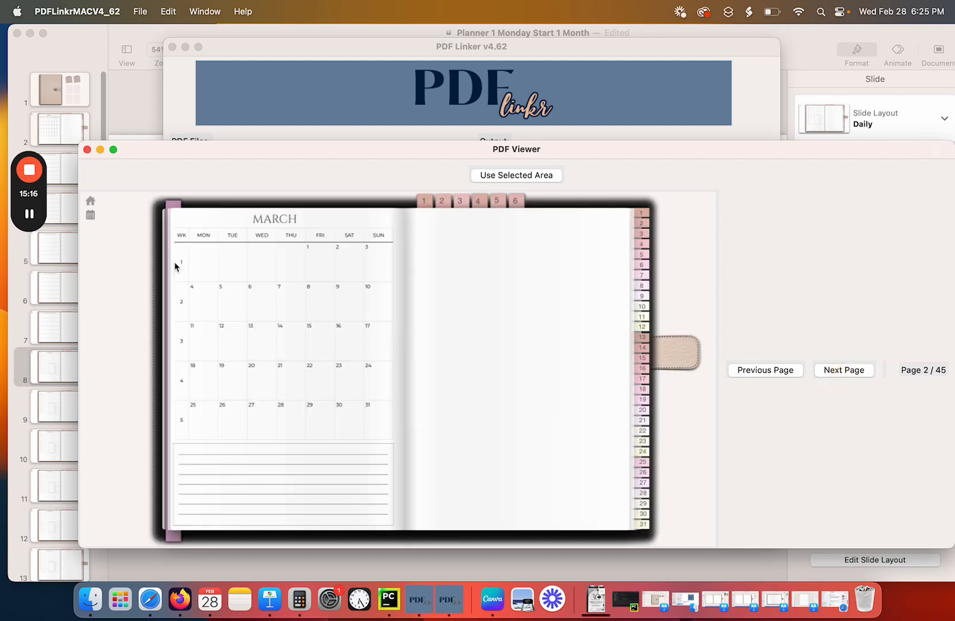
{"action": "left_click_drag", "start_coordinate": [172, 242], "coordinate": [187, 464]}
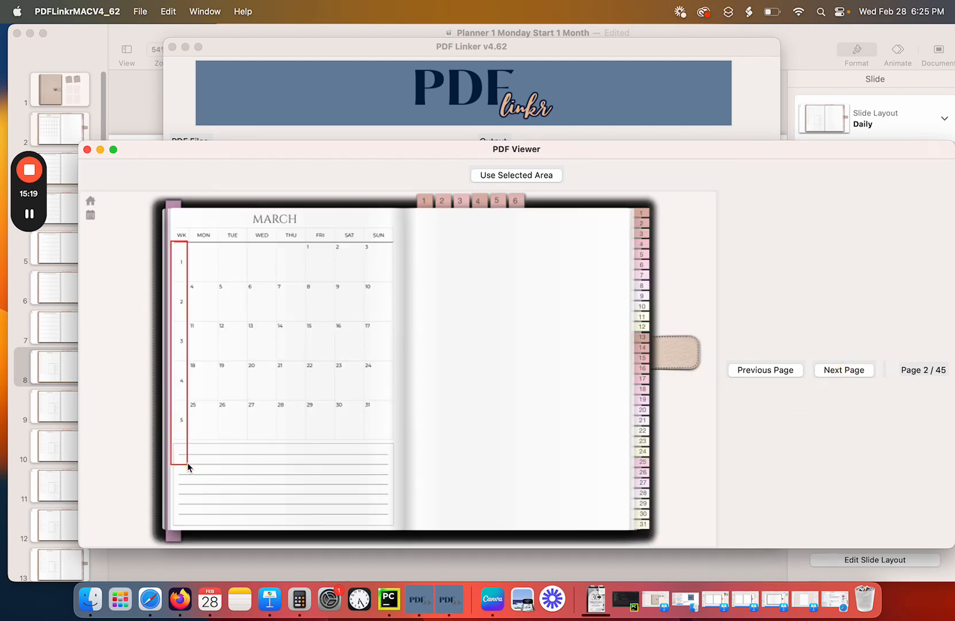
{"action": "left_click", "coordinate": [539, 176]}
{"action": "left_click", "coordinate": [88, 150]}
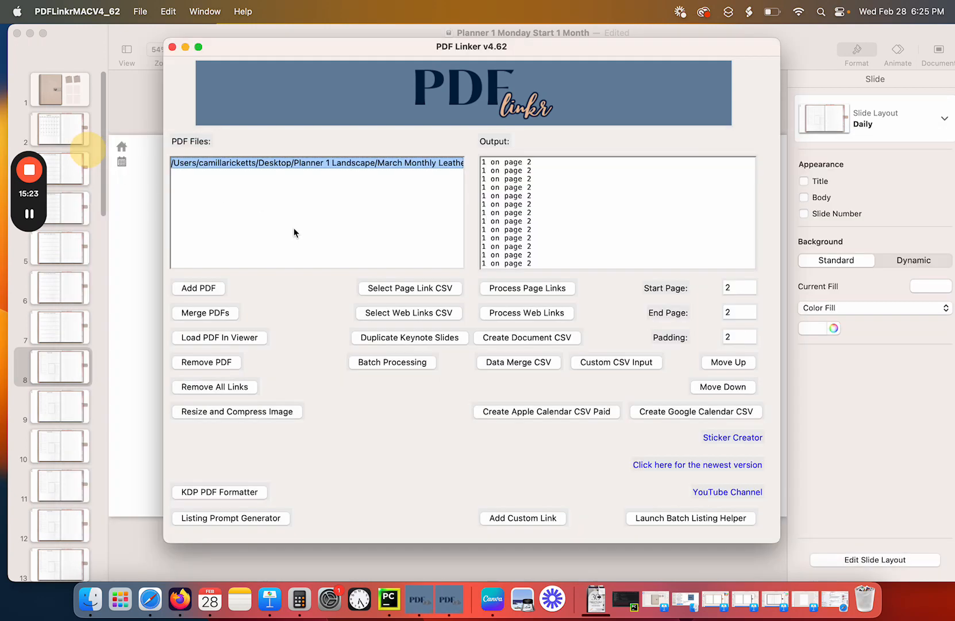
Choose WeeklyData_2024-03.csv from the Weekly Monday folder as the page link CSV and process page 2's links.
{"action": "left_click", "coordinate": [411, 288]}
{"action": "left_click", "coordinate": [267, 216]}
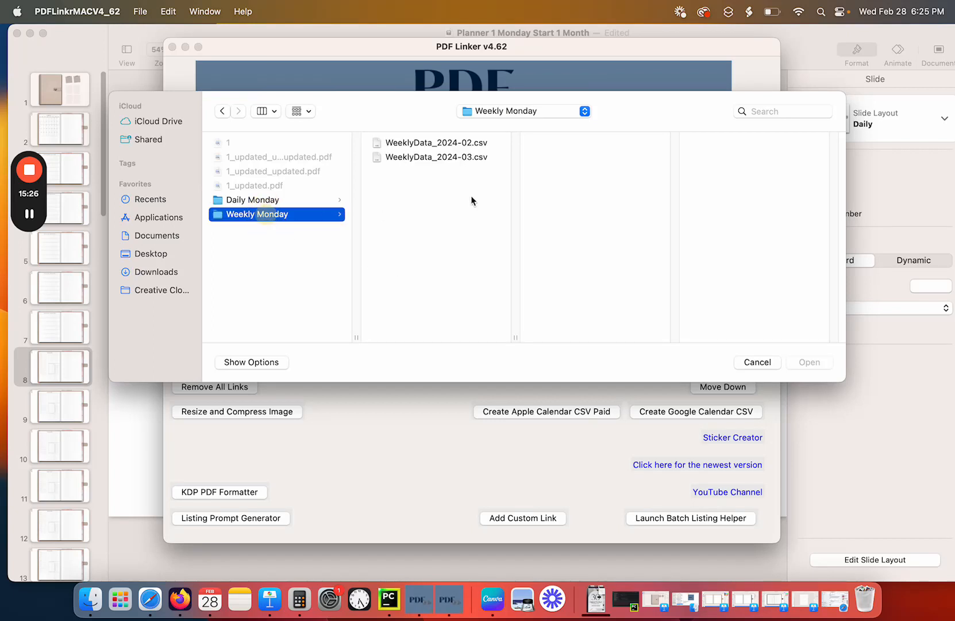
{"action": "left_click", "coordinate": [464, 157]}
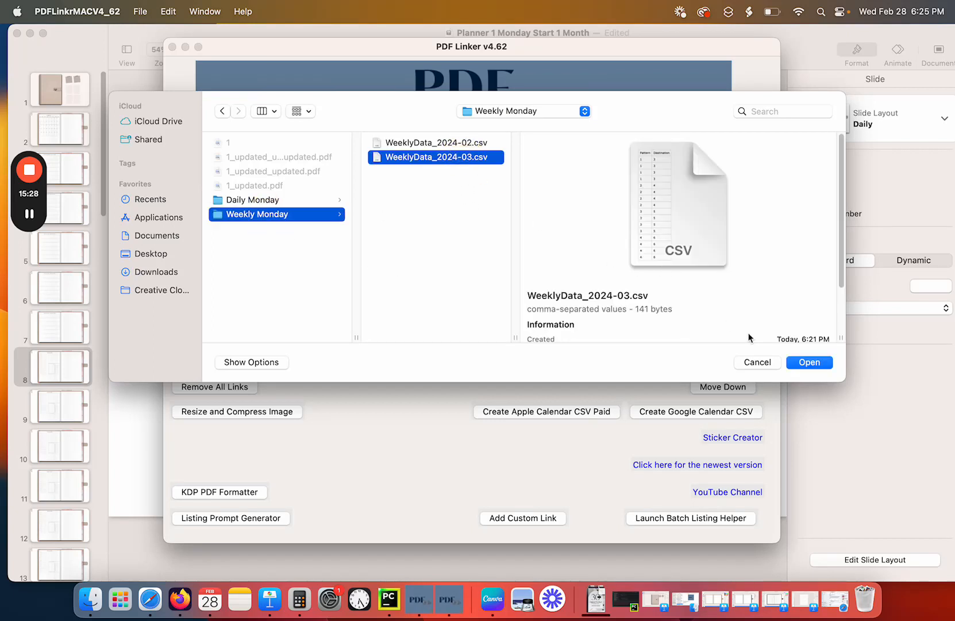
{"action": "left_click", "coordinate": [810, 361]}
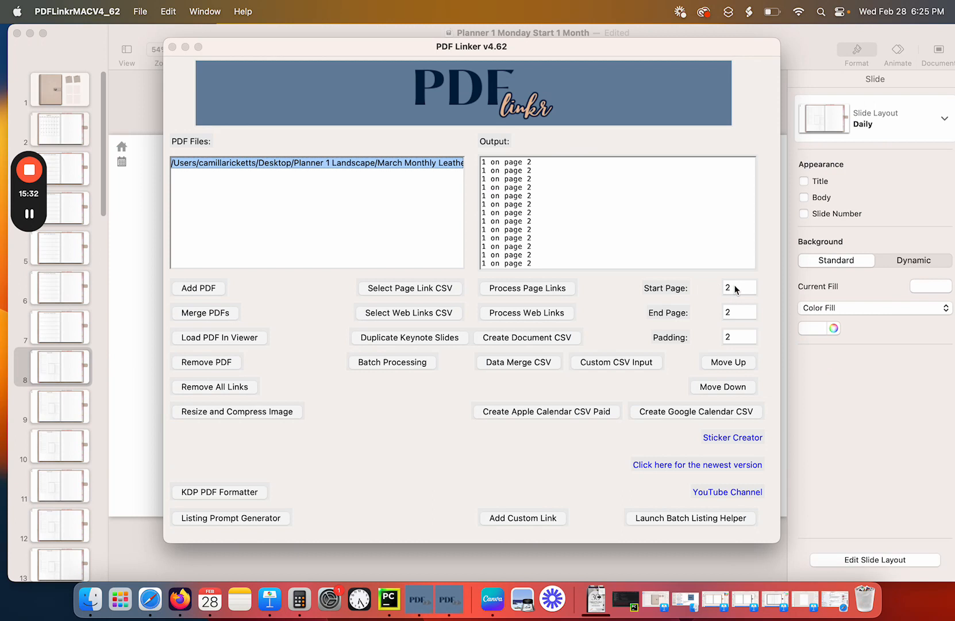
{"action": "left_click", "coordinate": [530, 290]}
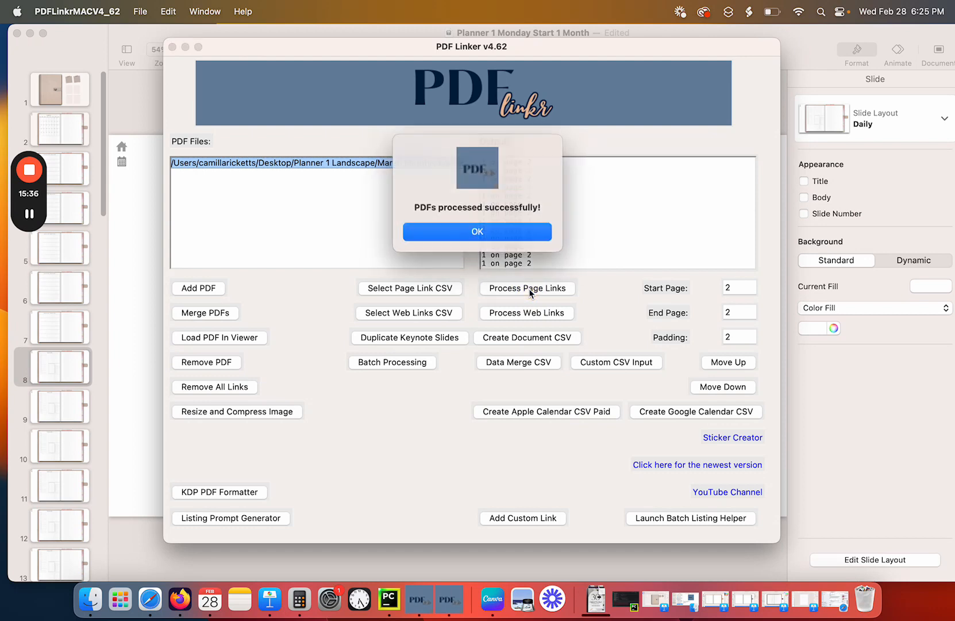
{"action": "left_click", "coordinate": [503, 236]}
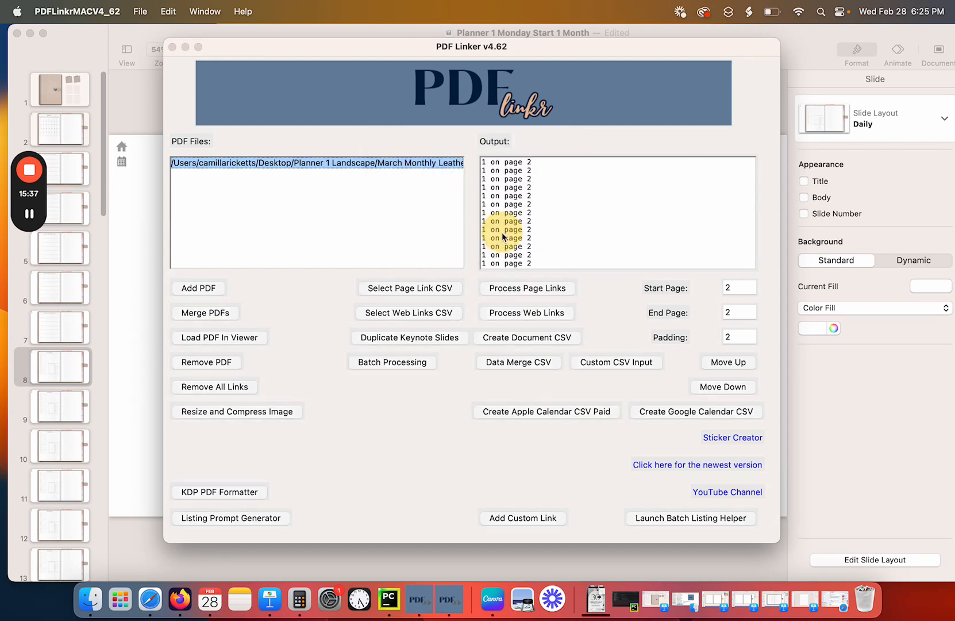
In Finder, open 1_updated_updated_updated_updated.pdf from Planner 1 Landscape > March Monthly Leather 2 > Monday Start and view page 2 in Preview.
{"action": "left_click", "coordinate": [91, 599]}
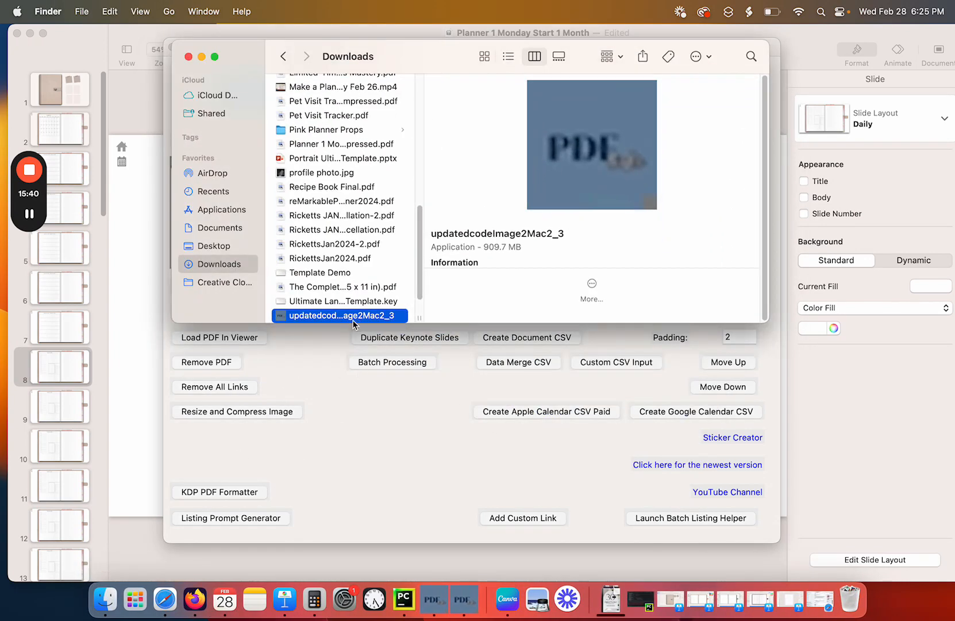
{"action": "left_click", "coordinate": [213, 245]}
{"action": "scroll", "coordinate": [381, 230], "scroll_direction": "down", "scroll_amount": 10}
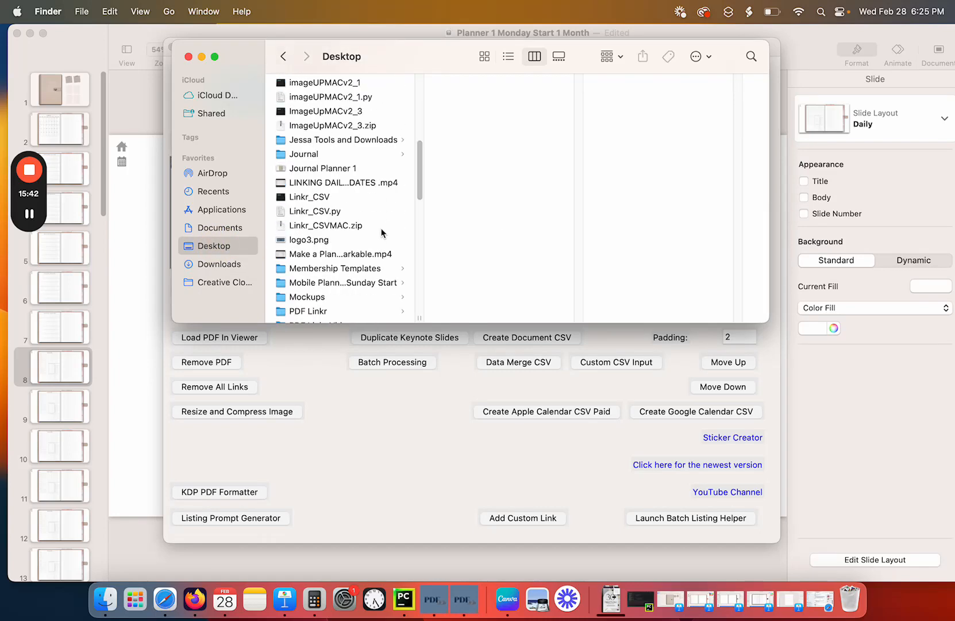
{"action": "scroll", "coordinate": [382, 233], "scroll_direction": "down", "scroll_amount": 10}
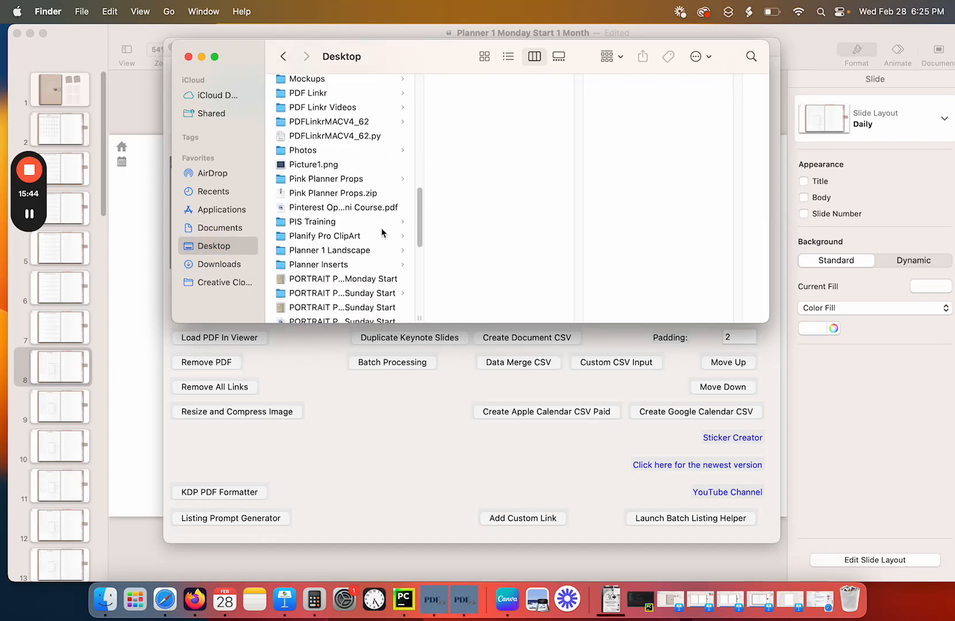
{"action": "scroll", "coordinate": [382, 230], "scroll_direction": "down", "scroll_amount": 5}
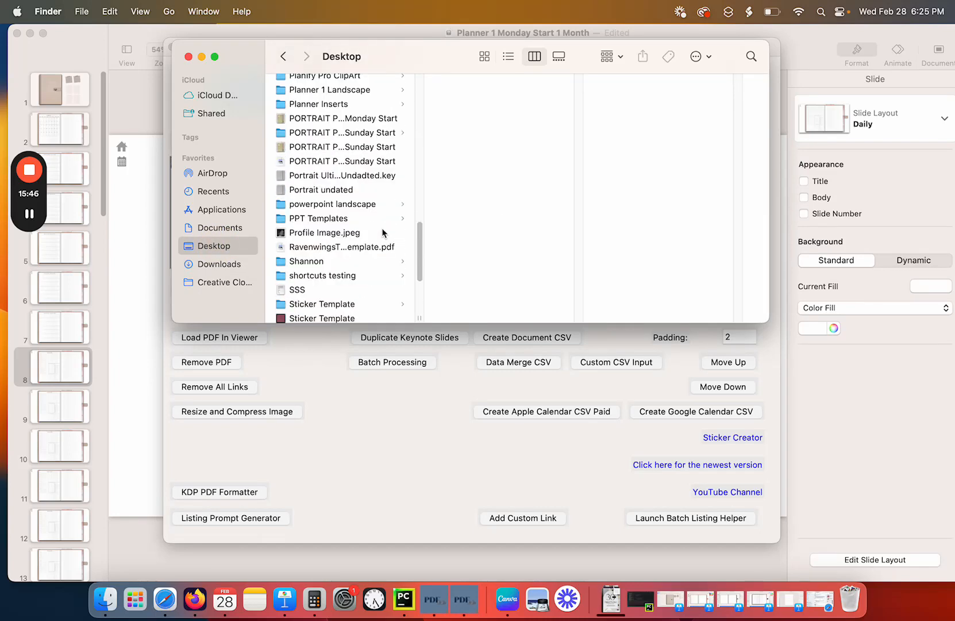
{"action": "scroll", "coordinate": [382, 230], "scroll_direction": "up", "scroll_amount": 1}
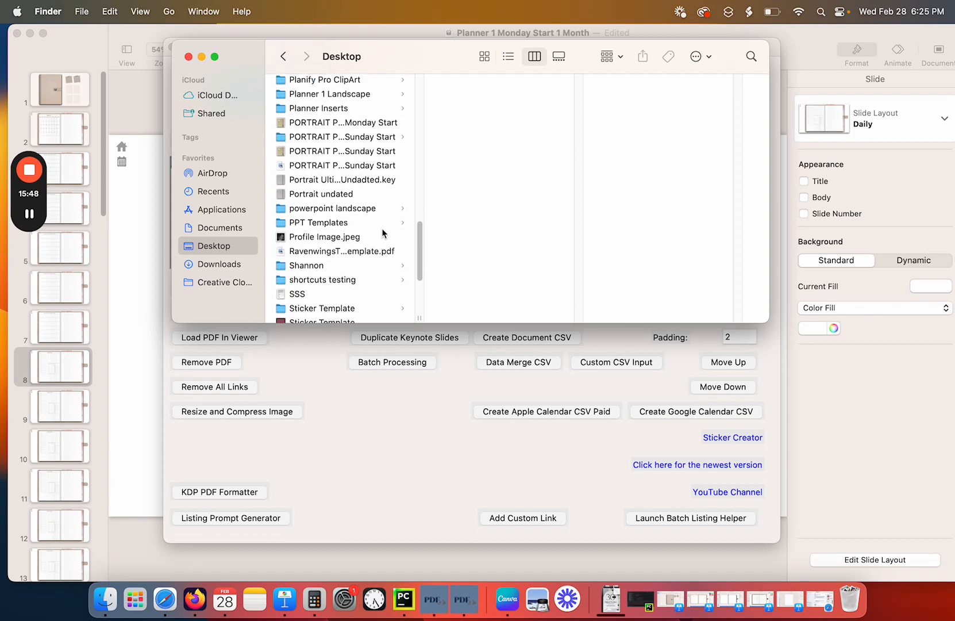
{"action": "left_click", "coordinate": [372, 95]}
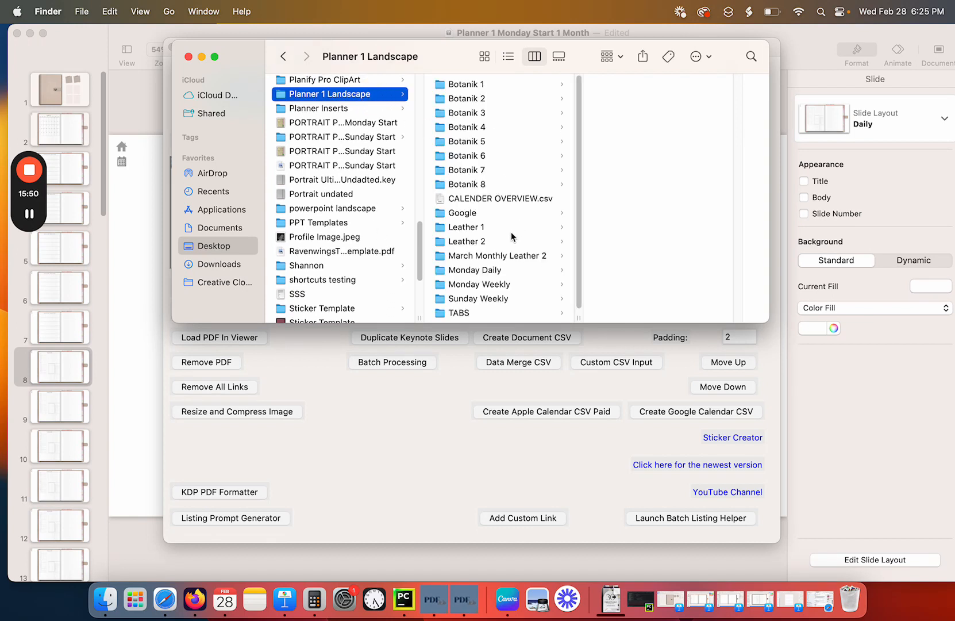
{"action": "left_click", "coordinate": [497, 257]}
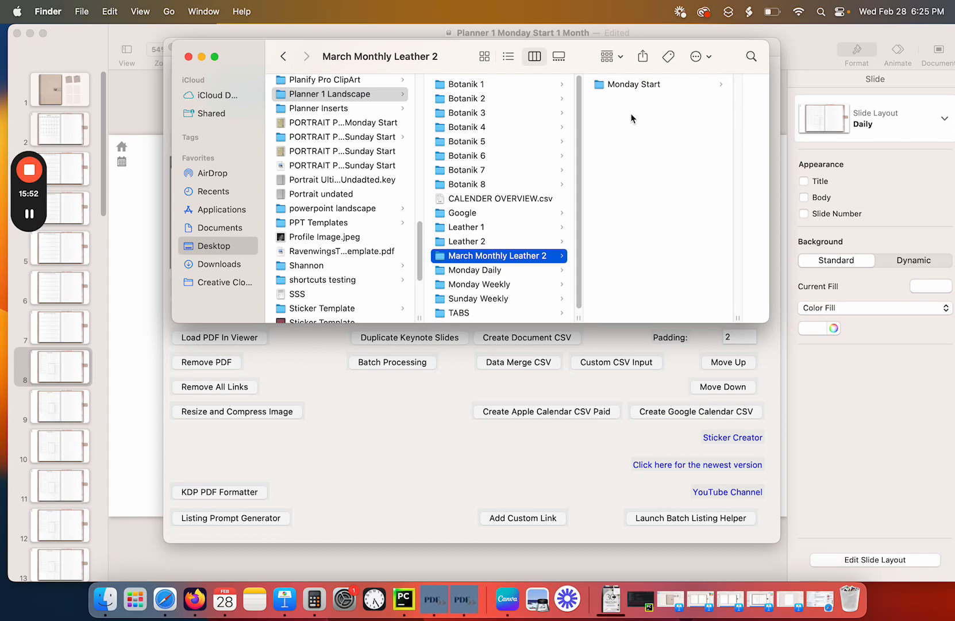
{"action": "left_click", "coordinate": [643, 86]}
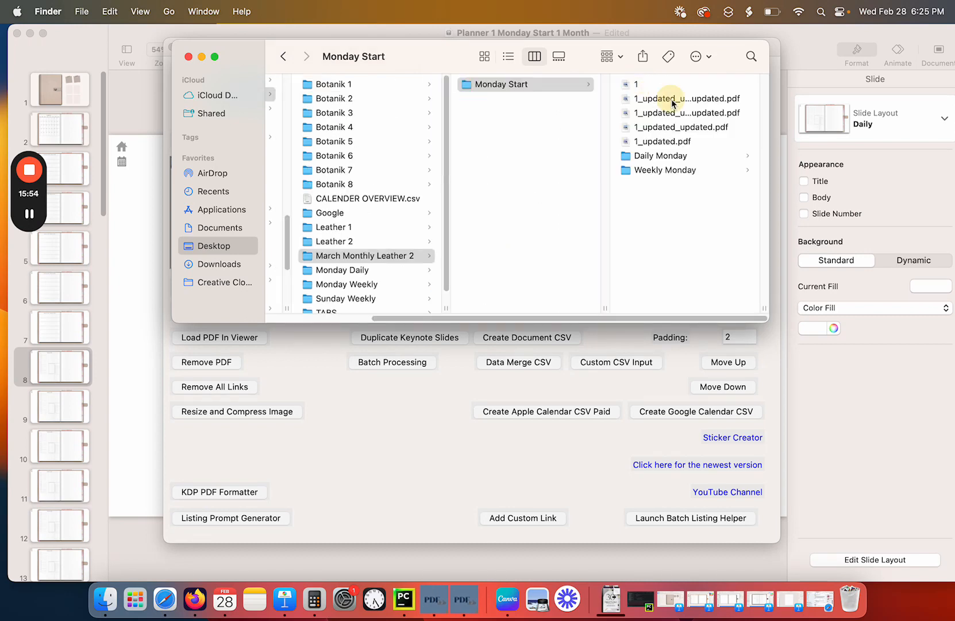
{"action": "double_click", "coordinate": [674, 98]}
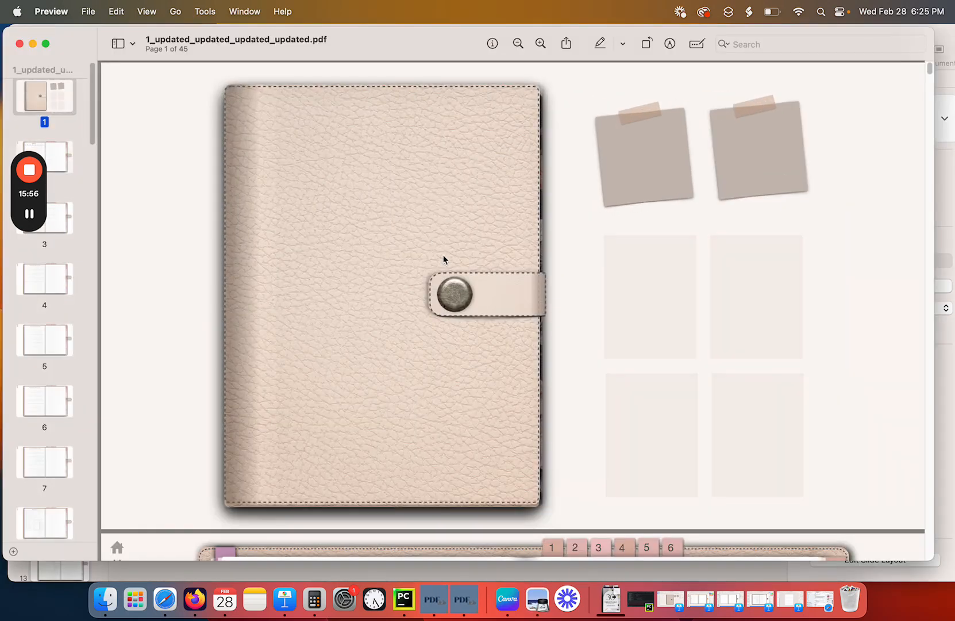
{"action": "left_click", "coordinate": [70, 164]}
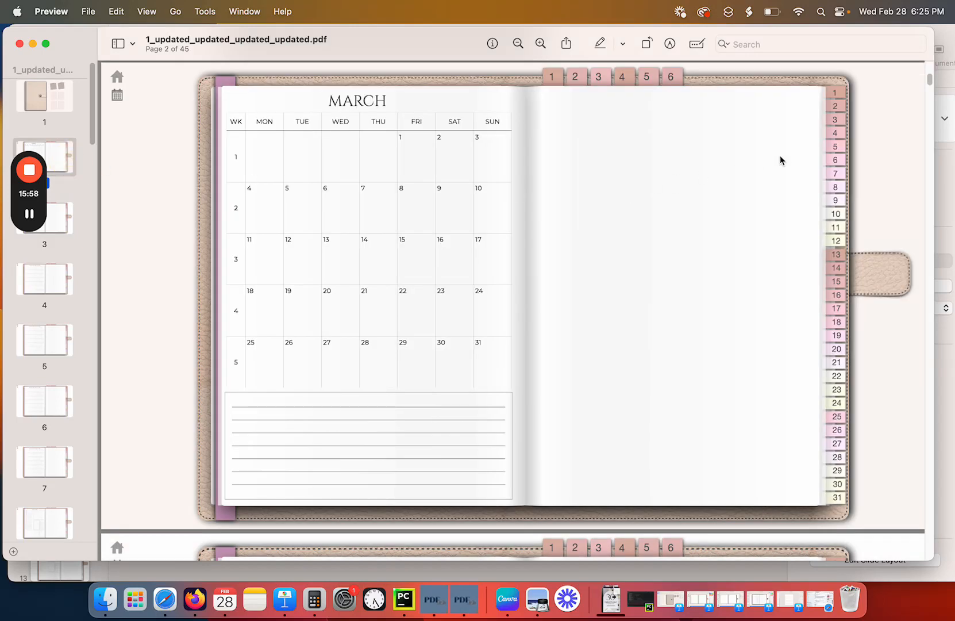
Test the daily side-tab links by following days 1, 2, 3 and 4 in turn.
{"action": "left_click", "coordinate": [836, 96]}
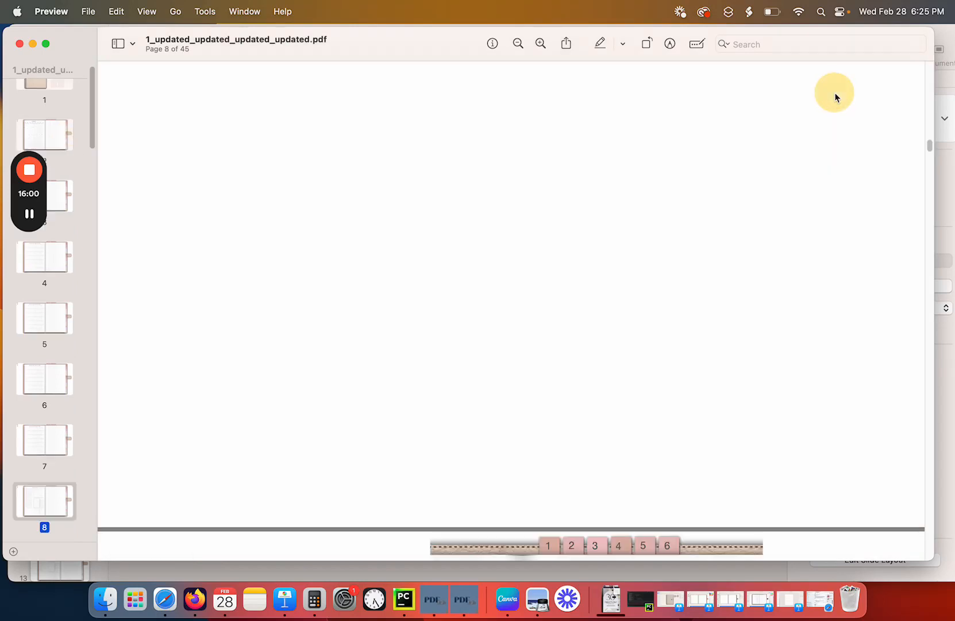
{"action": "left_click", "coordinate": [832, 105]}
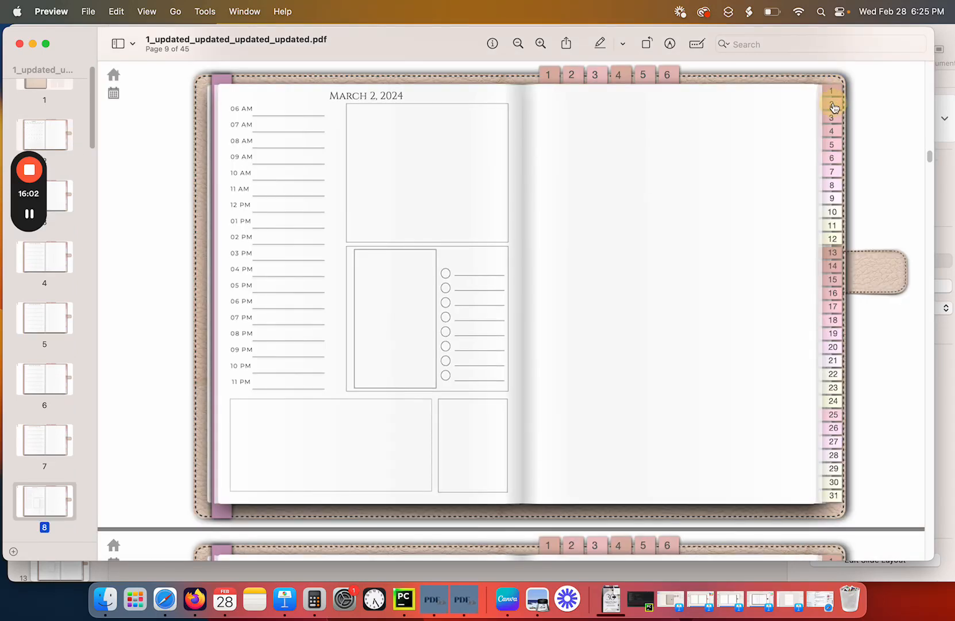
{"action": "left_click", "coordinate": [832, 120]}
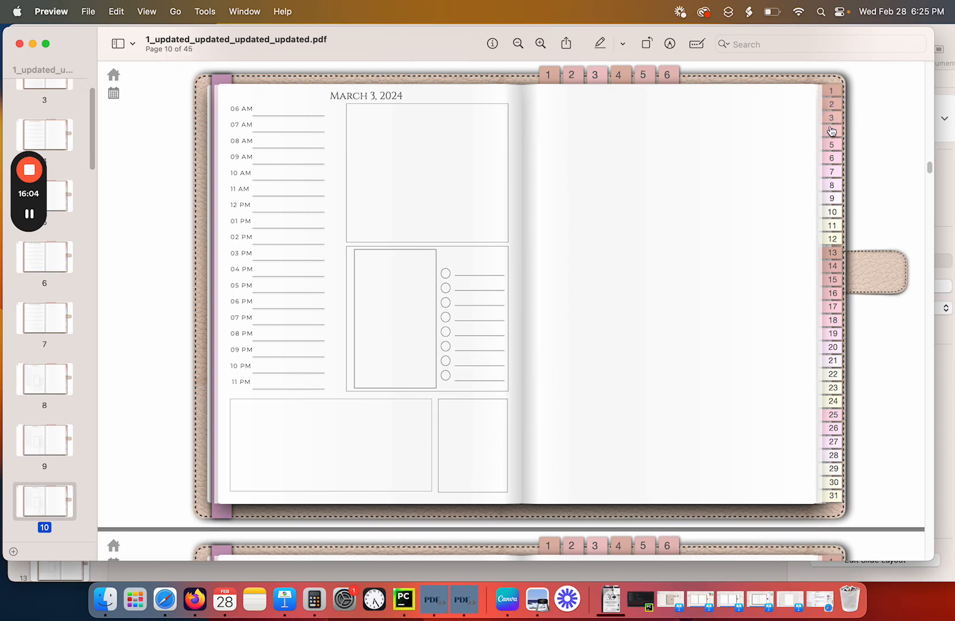
{"action": "left_click", "coordinate": [832, 131]}
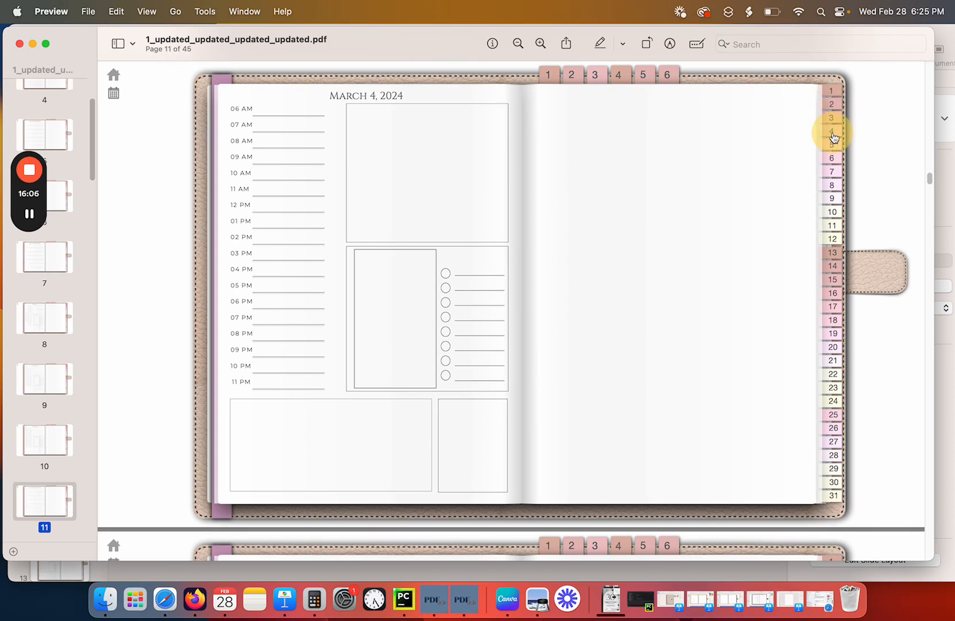
Test the weekly tab links above the planner for weeks 1 to 5, and follow the daily tab for day 31.
{"action": "left_click", "coordinate": [548, 74]}
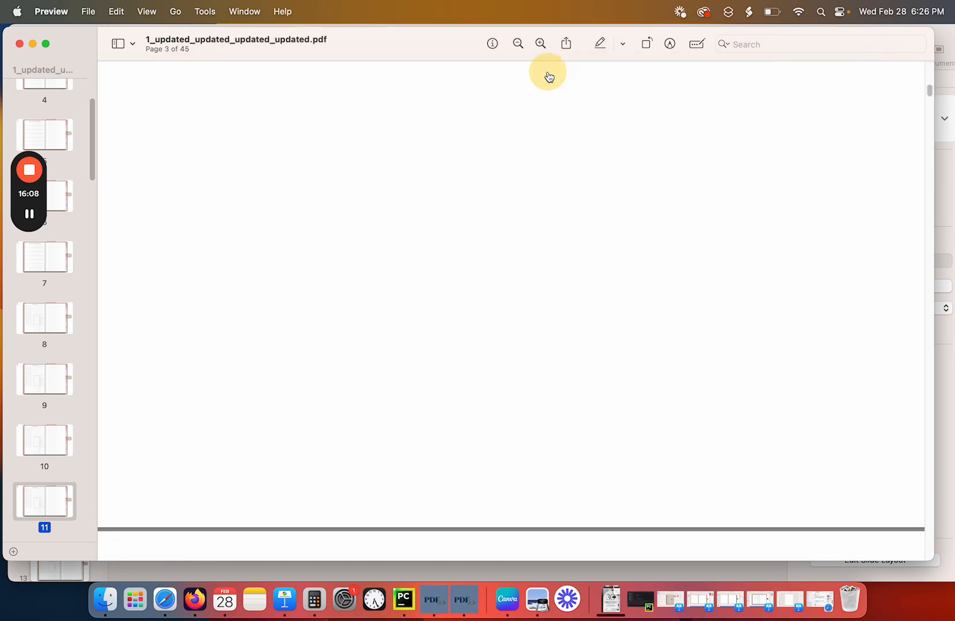
{"action": "left_click", "coordinate": [573, 77]}
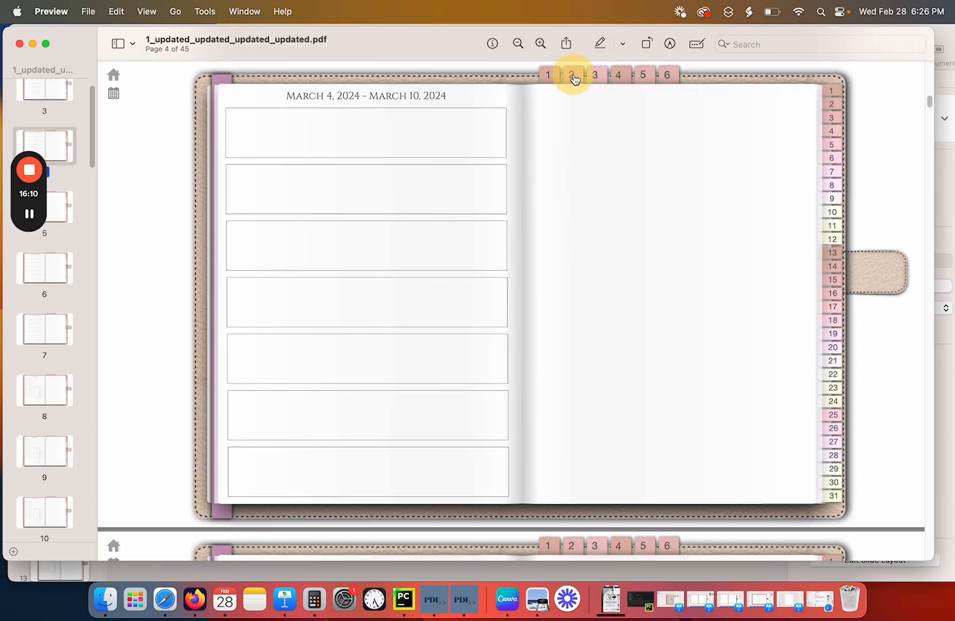
{"action": "left_click", "coordinate": [597, 78]}
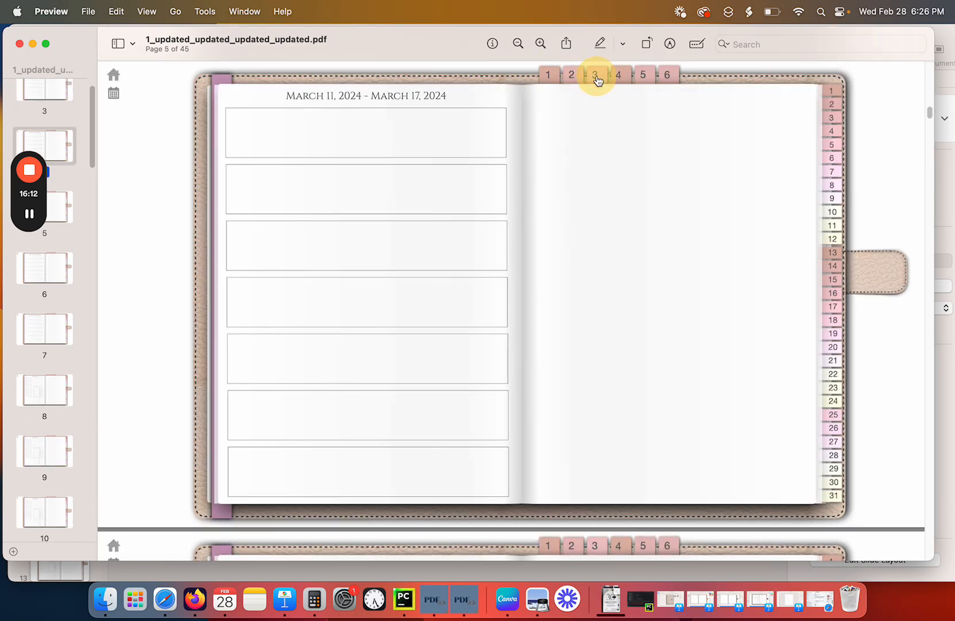
{"action": "left_click", "coordinate": [619, 78]}
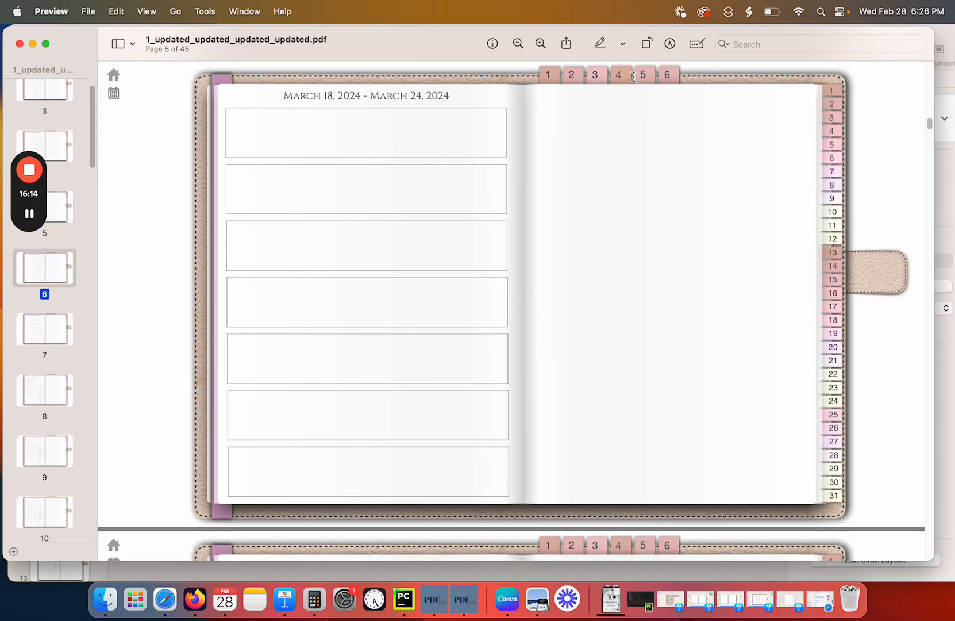
{"action": "left_click", "coordinate": [643, 78]}
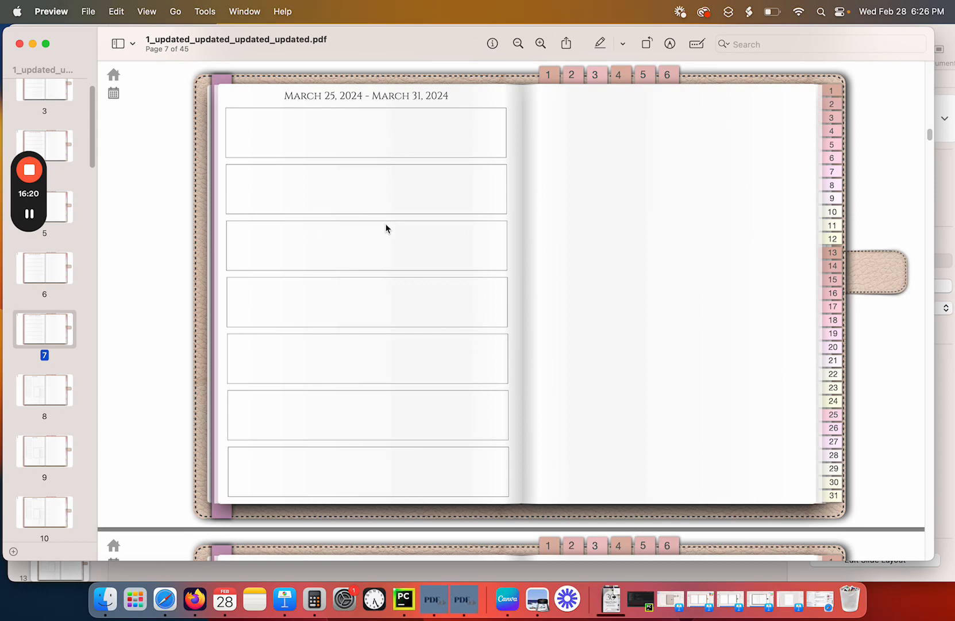
{"action": "left_click", "coordinate": [835, 497]}
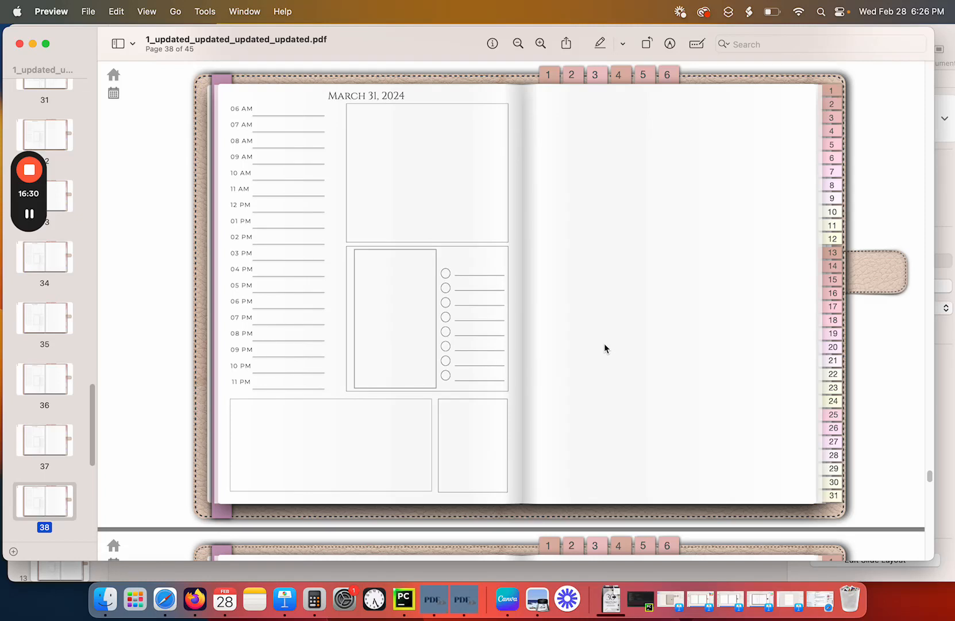
{"action": "mouse_move", "coordinate": [23, 177]}
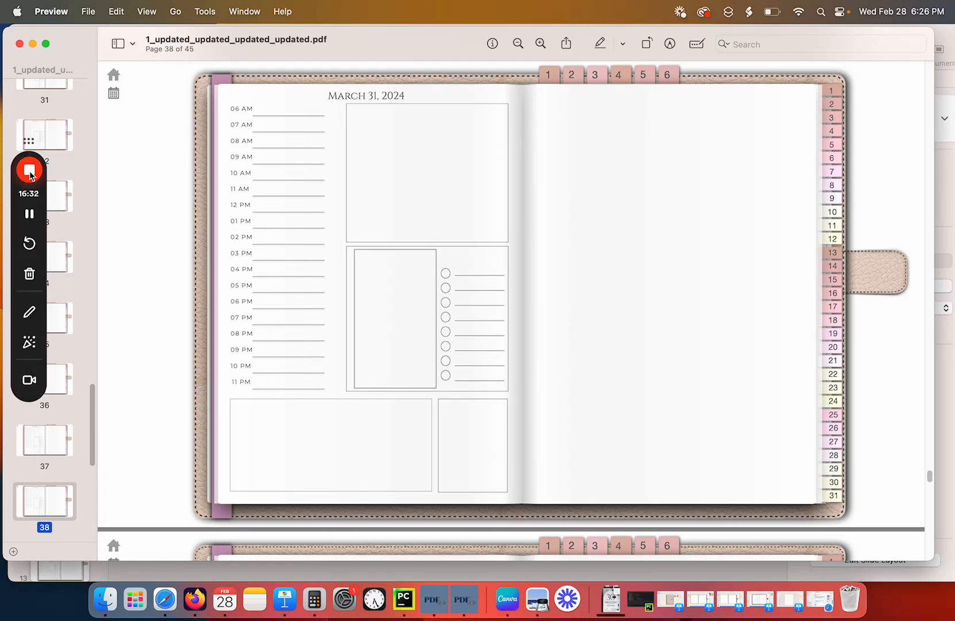